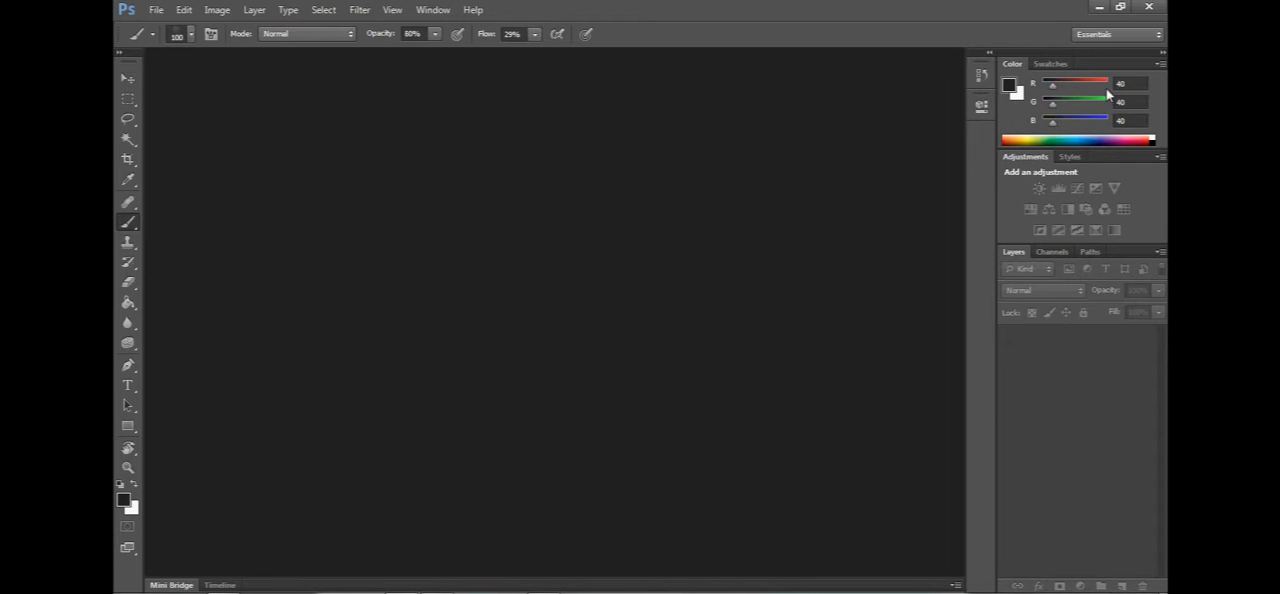
Switch to the Painting workspace and start a new document with the Photo preset and its width in inches.
left_click(1112, 35)
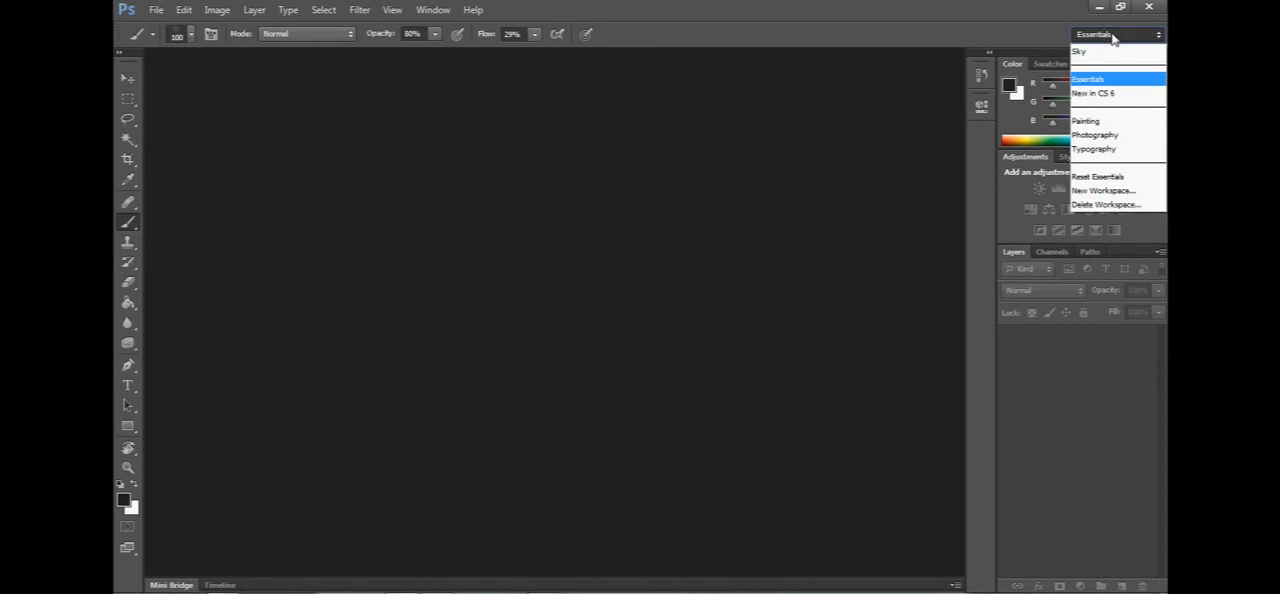
left_click(1097, 122)
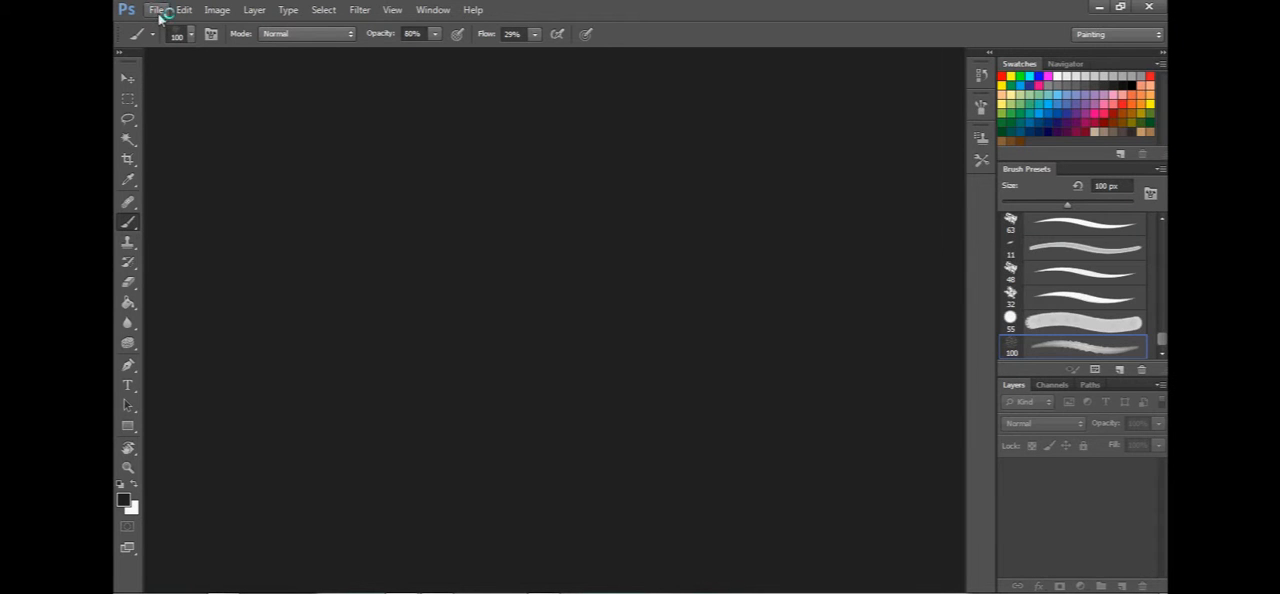
left_click(161, 13)
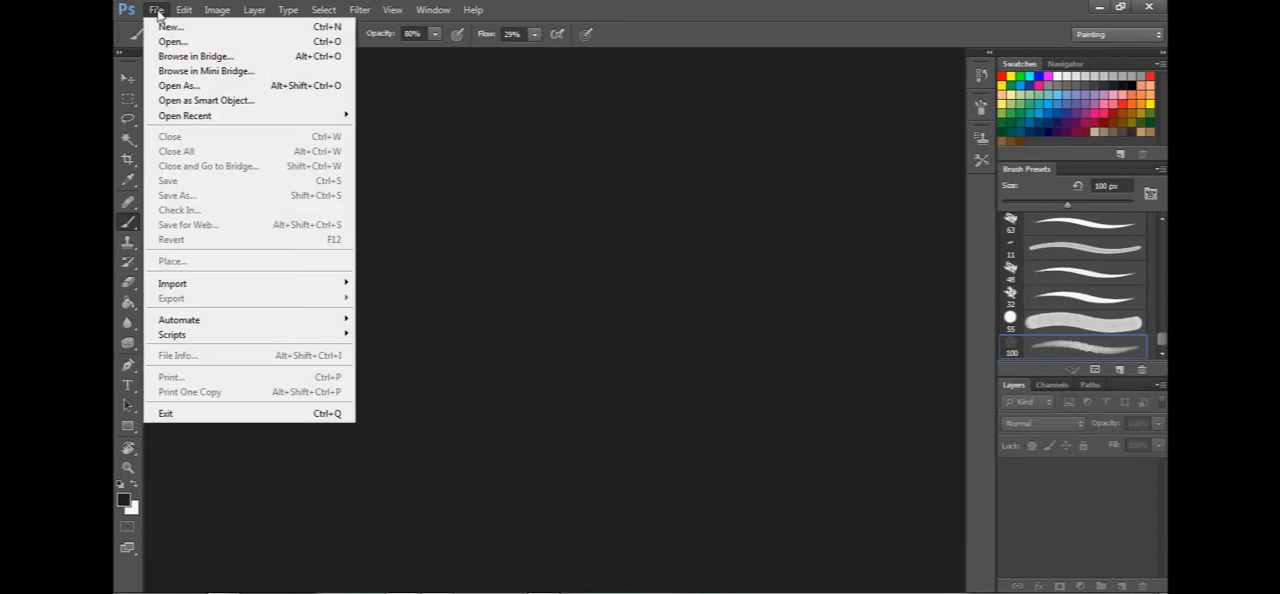
left_click(166, 27)
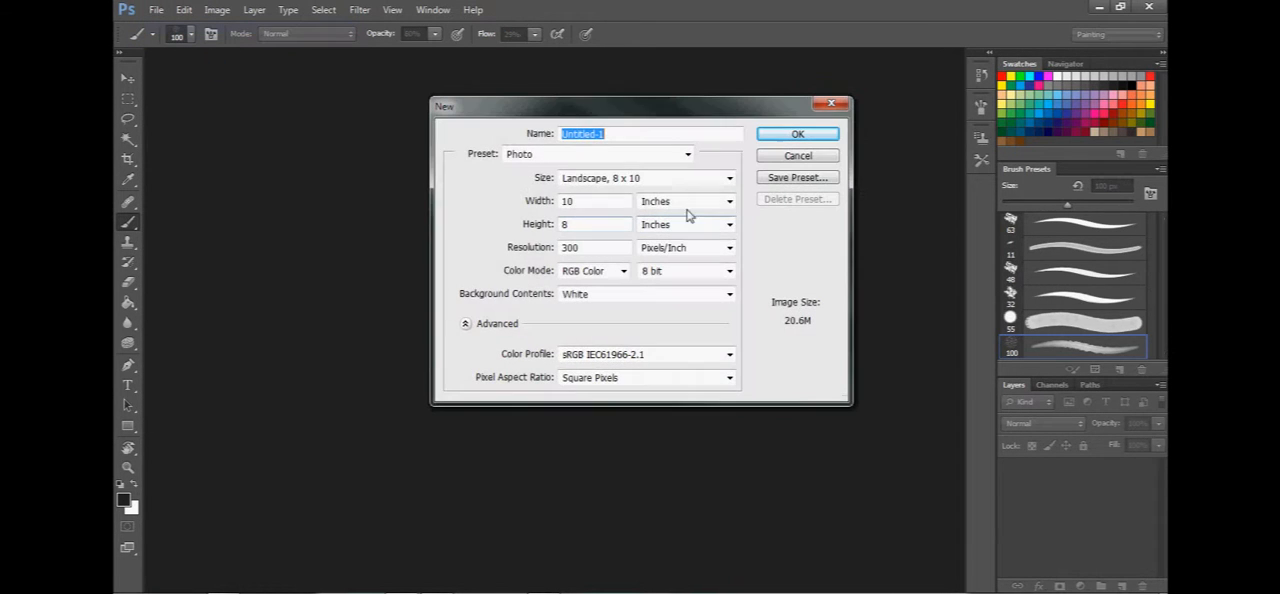
left_click(578, 160)
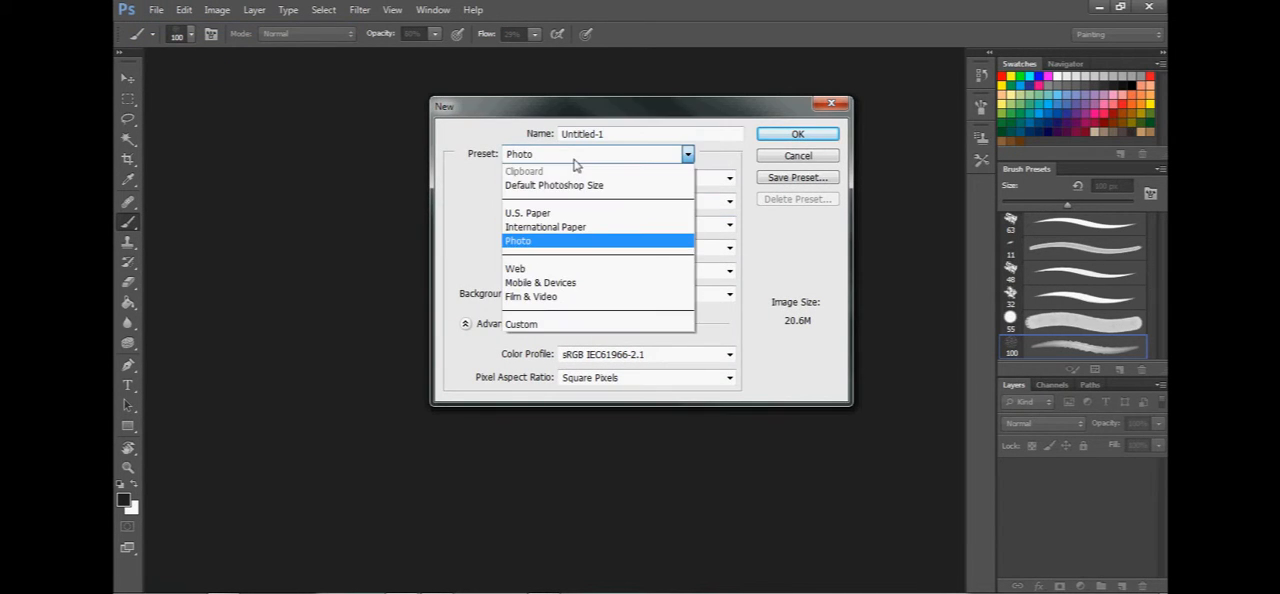
left_click(530, 240)
left_click(608, 204)
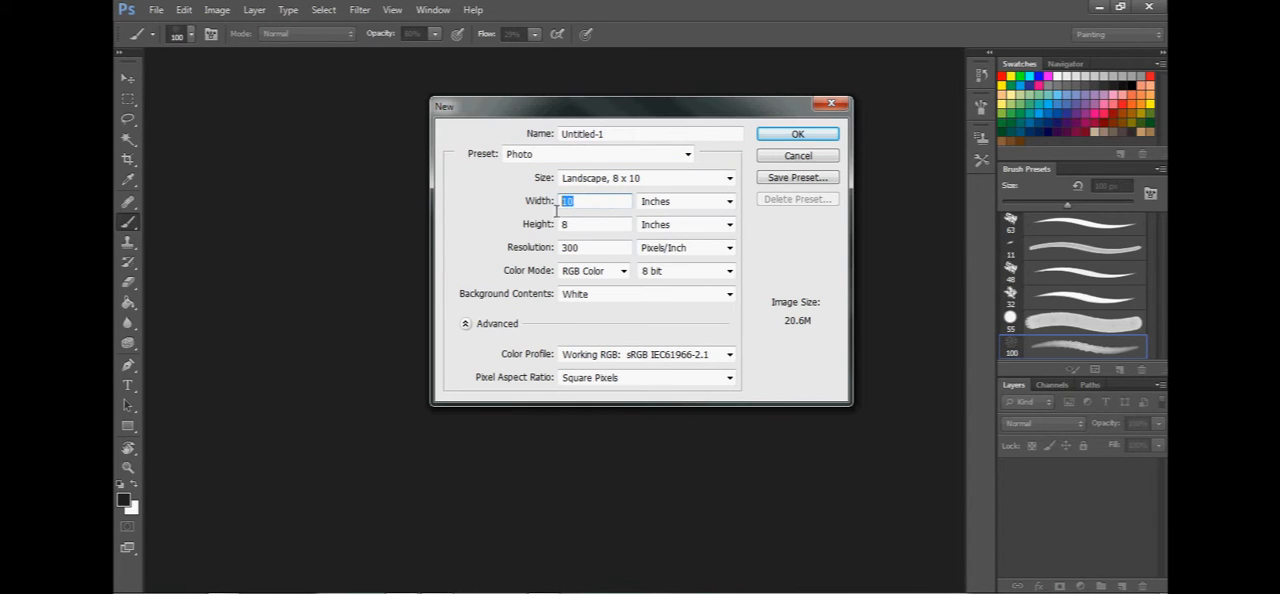
left_click(680, 202)
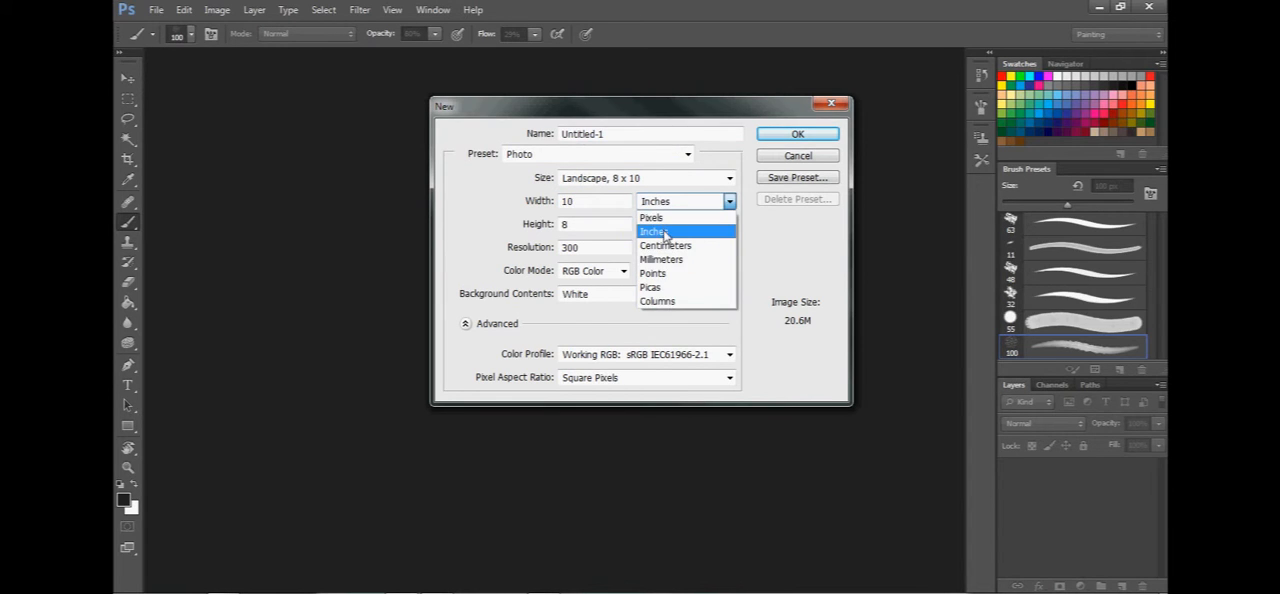
left_click(664, 233)
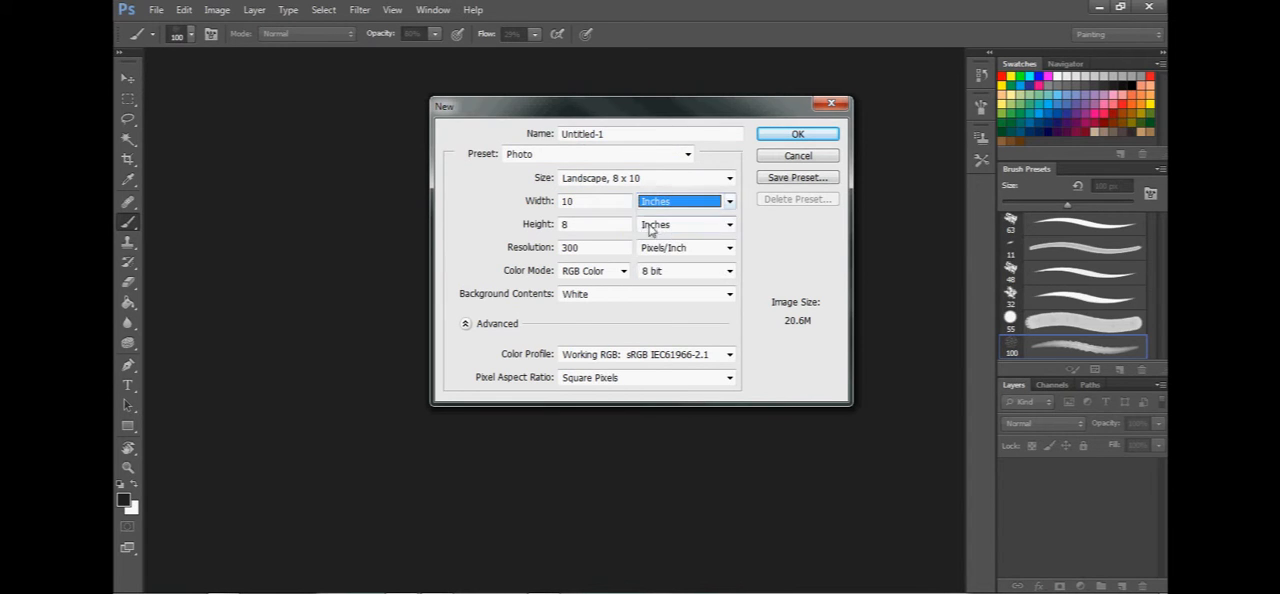
Create the document with the Photo preset at Landscape, 8 x 10, and add a new empty layer above the background.
left_click(620, 158)
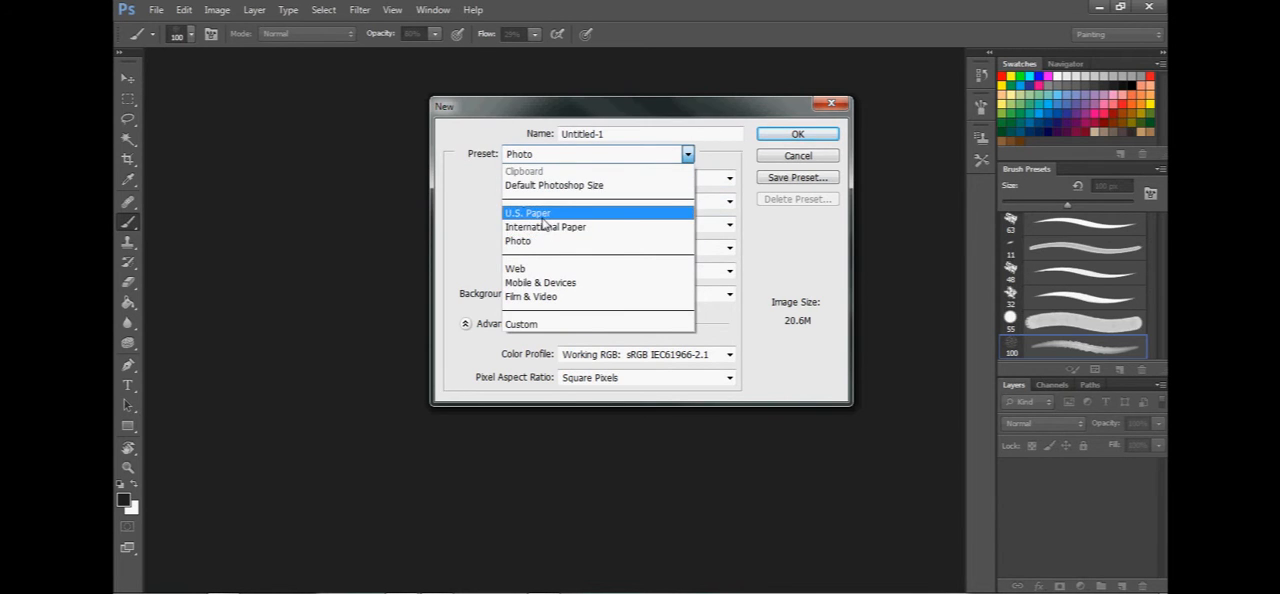
left_click(548, 215)
left_click(600, 154)
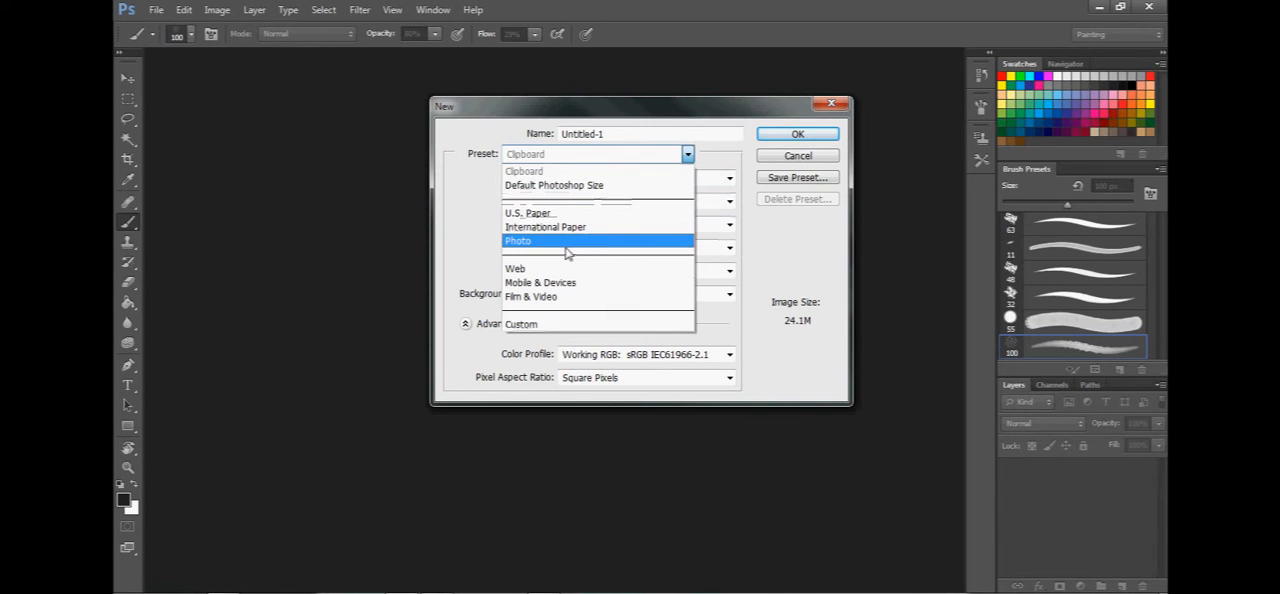
left_click(566, 243)
left_click(640, 178)
left_click(597, 240)
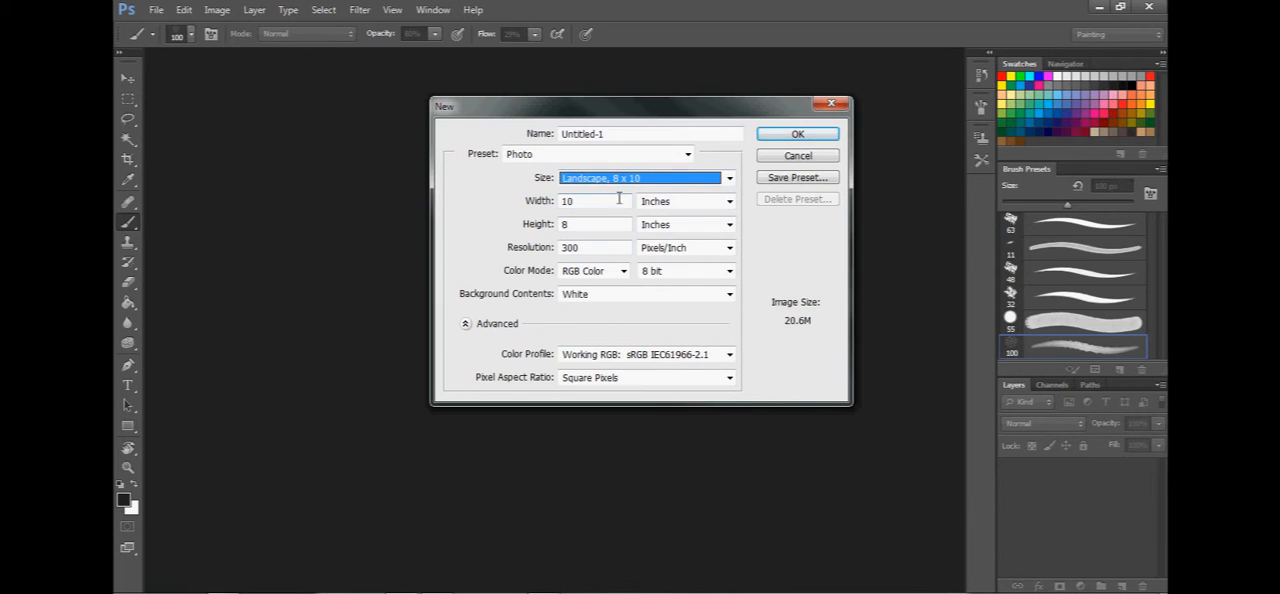
key("Return")
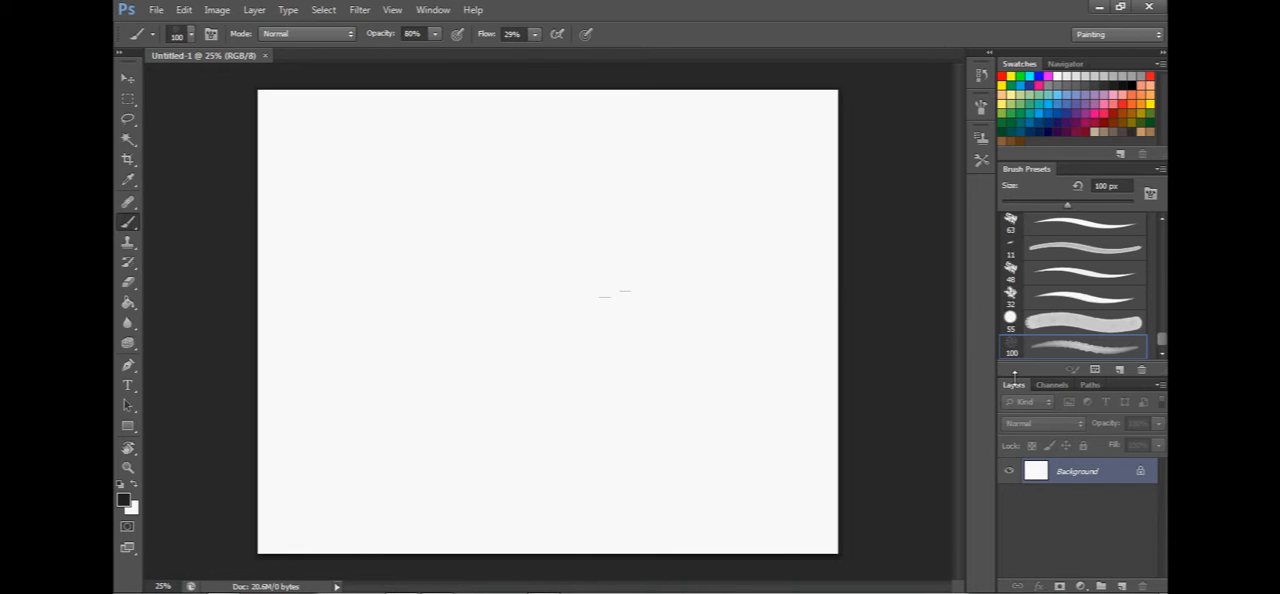
left_click(1121, 586)
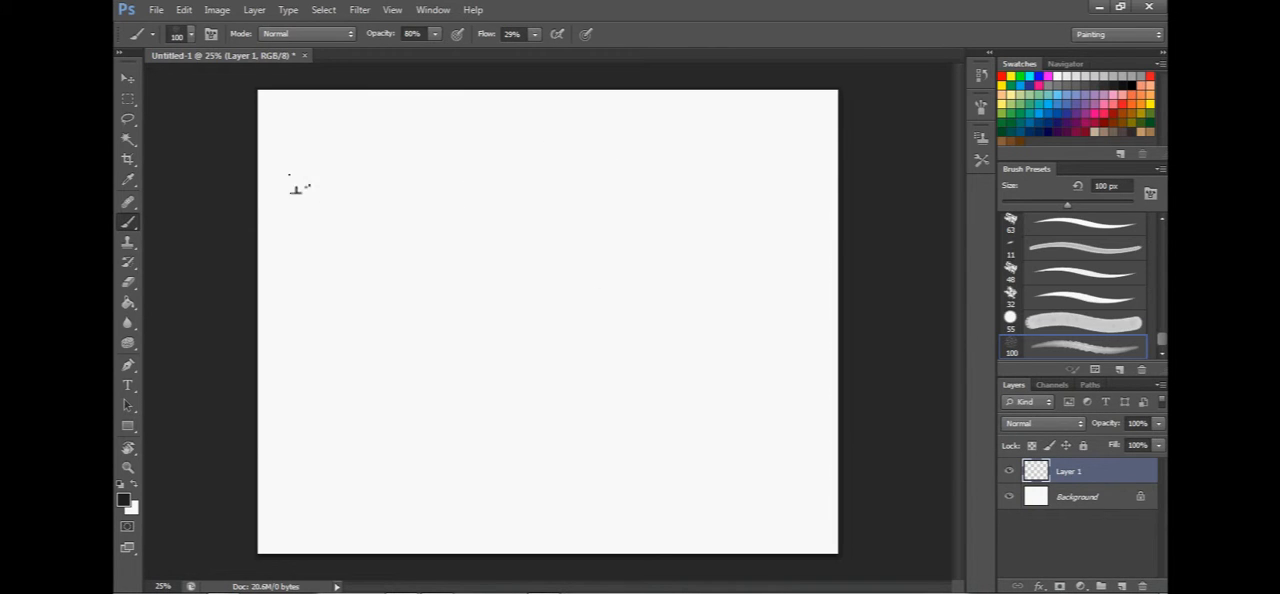
Compare the hard round brush presets at the start of the preset list and select the one with tapered stroke ends.
left_click(435, 33)
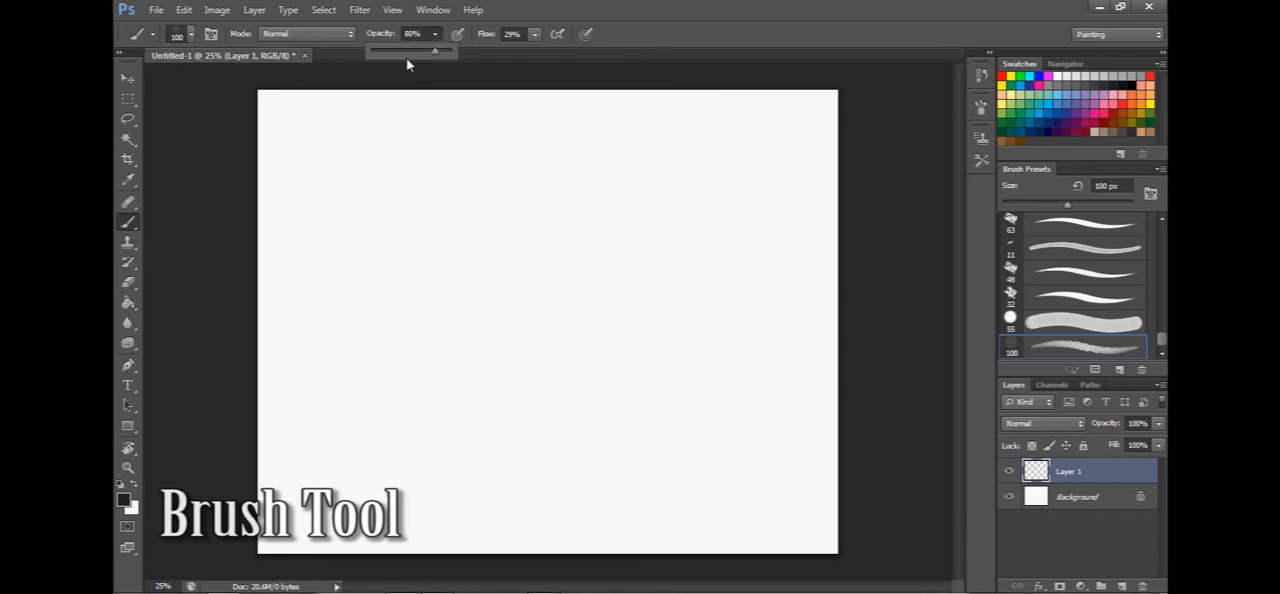
left_click(555, 20)
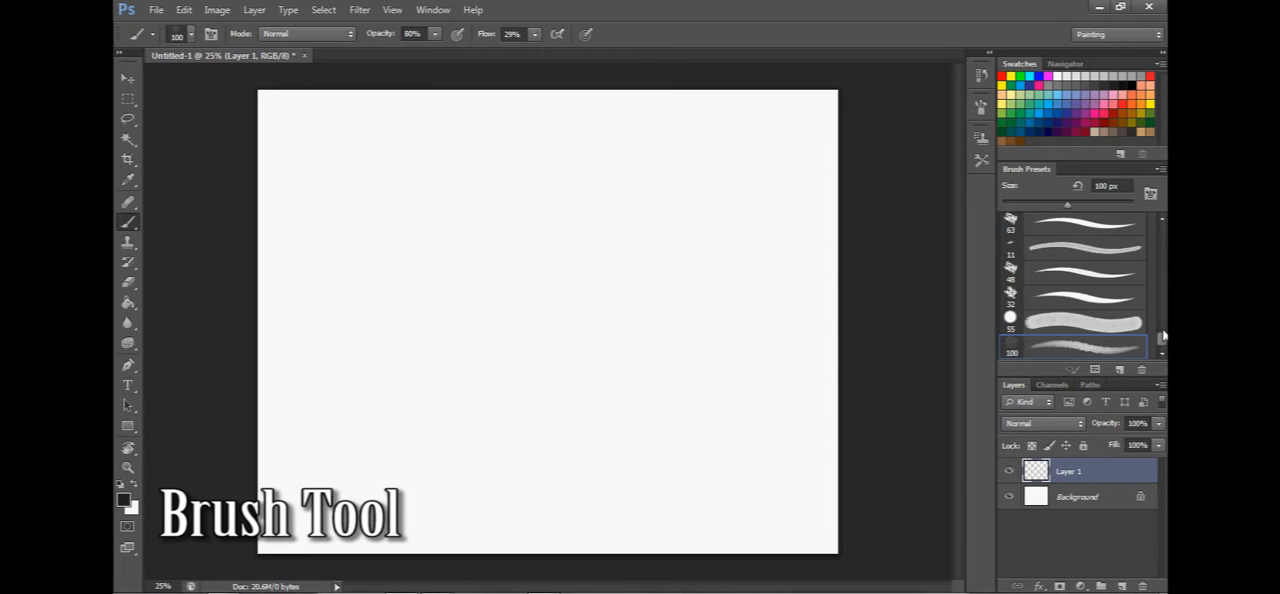
left_click_drag(1161, 344, 1161, 232)
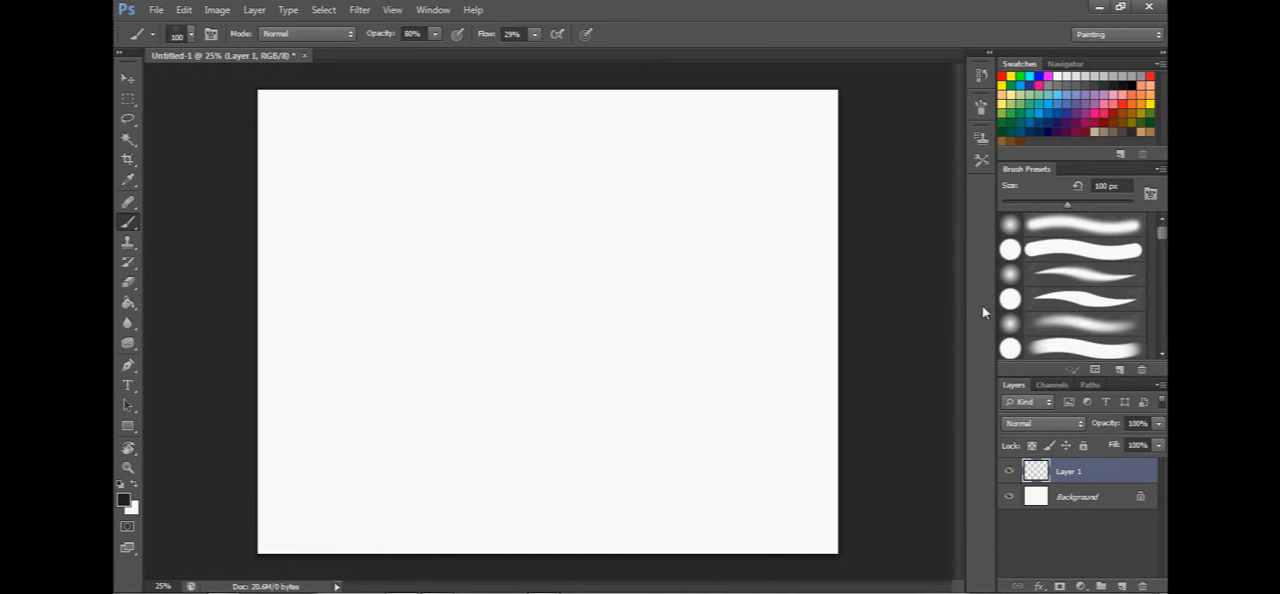
mouse_move(1162, 236)
left_mouse_down()
mouse_move(1162, 250)
mouse_move(1162, 234)
left_mouse_up()
left_click(1079, 258)
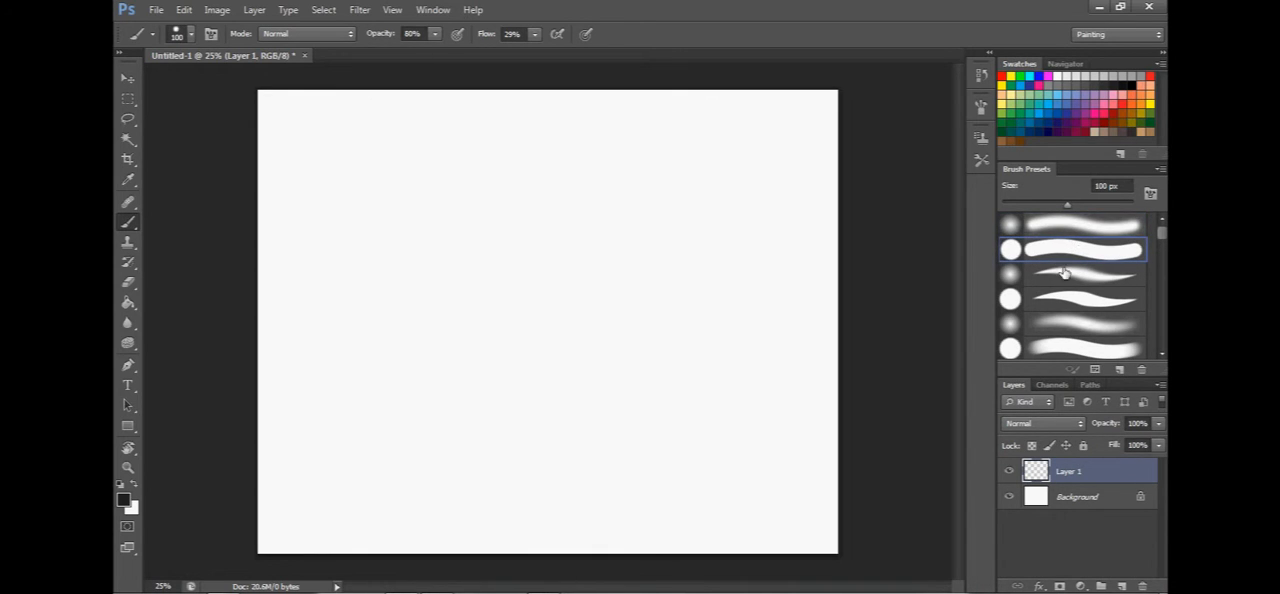
left_click(1065, 302)
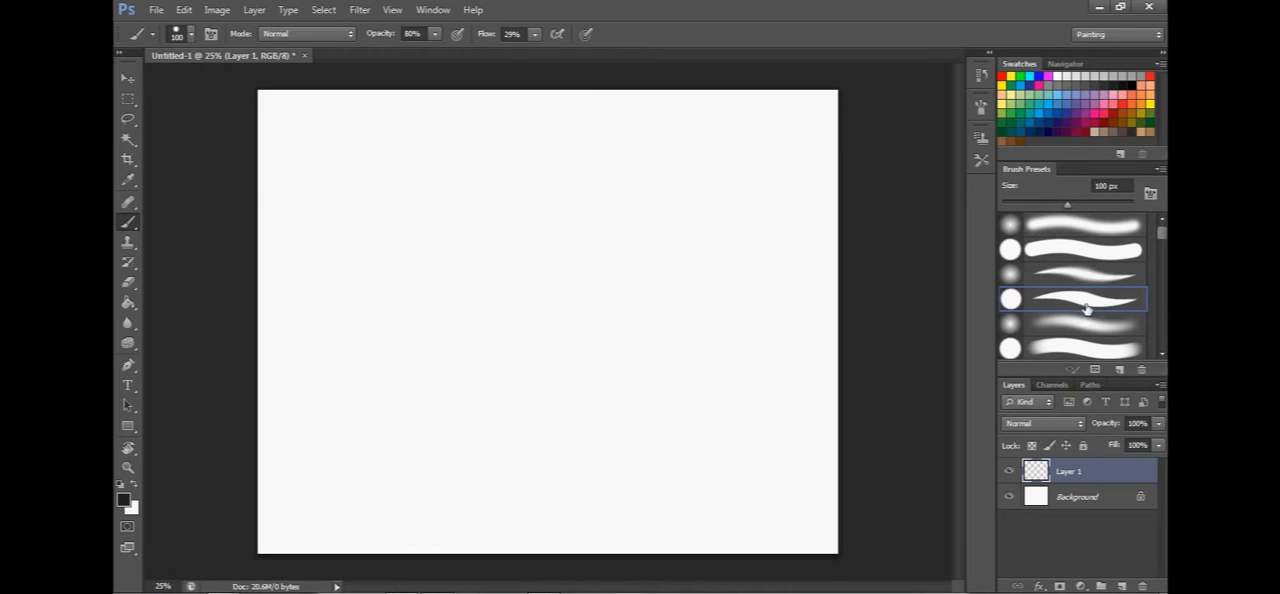
left_click(1070, 252)
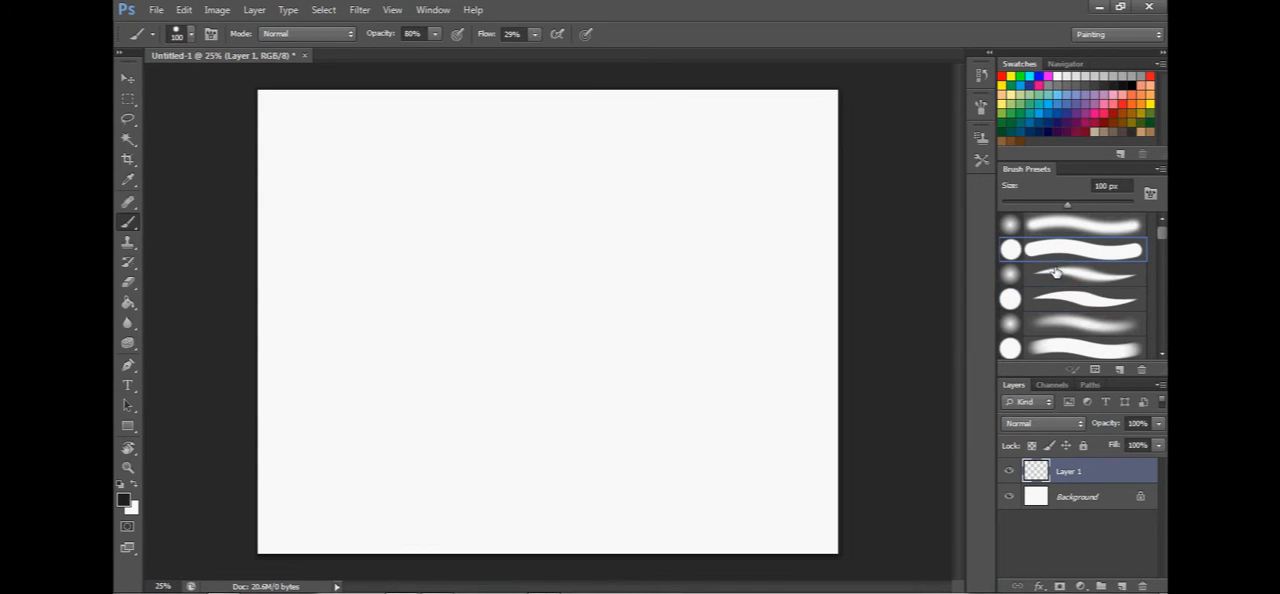
left_click(1073, 310)
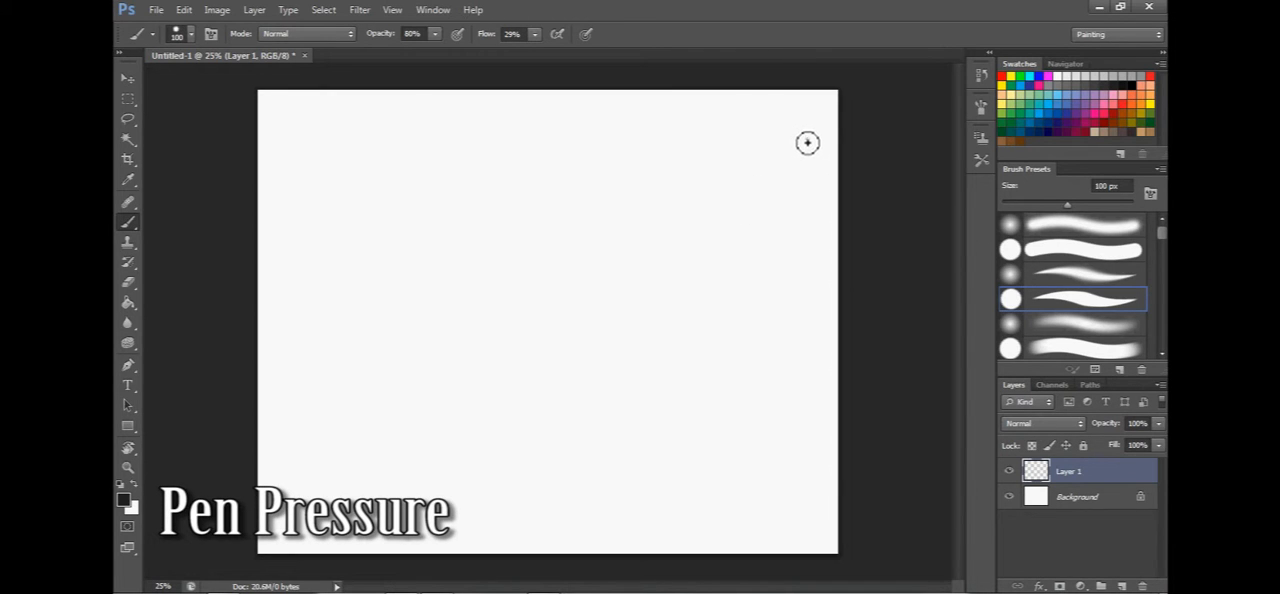
Paint a long looping stroke of varying thickness and several short tapered test strokes across the upper half of the canvas.
mouse_move(807, 139)
left_mouse_down()
mouse_move(760, 173)
mouse_move(623, 163)
mouse_move(575, 188)
mouse_move(657, 271)
mouse_move(694, 351)
mouse_move(663, 343)
mouse_move(661, 375)
mouse_move(606, 400)
mouse_move(511, 366)
mouse_move(480, 328)
mouse_move(596, 343)
mouse_move(469, 266)
mouse_move(563, 322)
left_mouse_up()
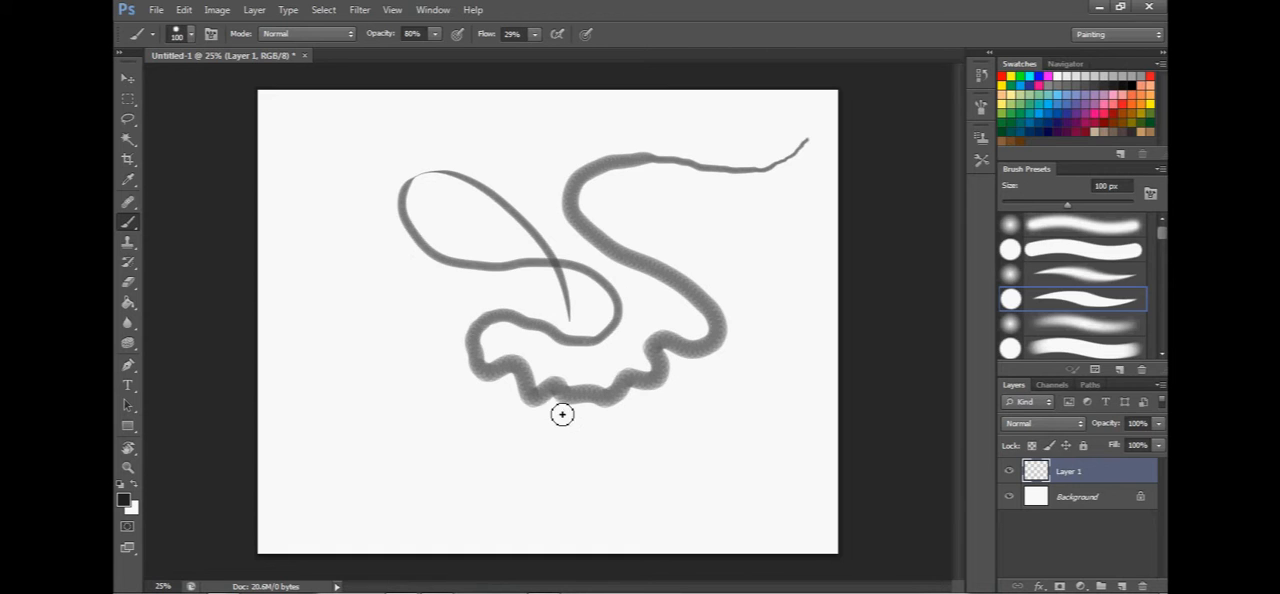
left_click_drag(507, 116, 567, 332)
left_click(575, 127)
mouse_move(582, 140)
left_mouse_down()
mouse_move(587, 207)
mouse_move(618, 280)
left_mouse_up()
left_click_drag(706, 194, 683, 278)
left_click_drag(756, 241, 740, 269)
left_click_drag(768, 270, 728, 305)
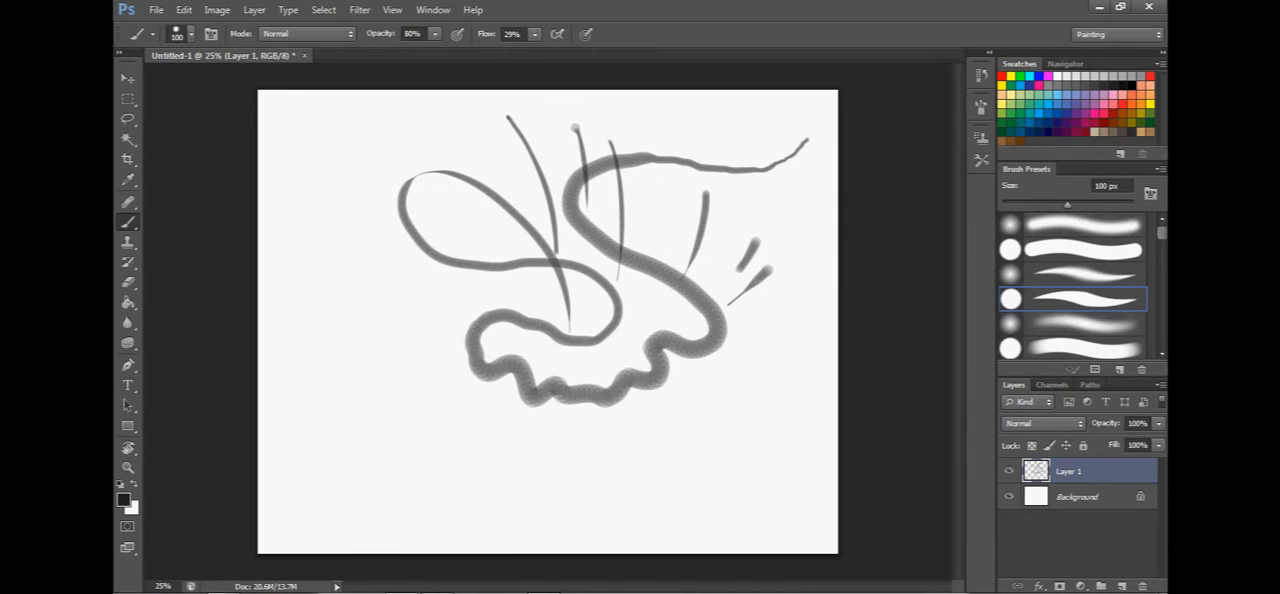
left_click_drag(727, 116, 737, 322)
left_click_drag(800, 158, 752, 364)
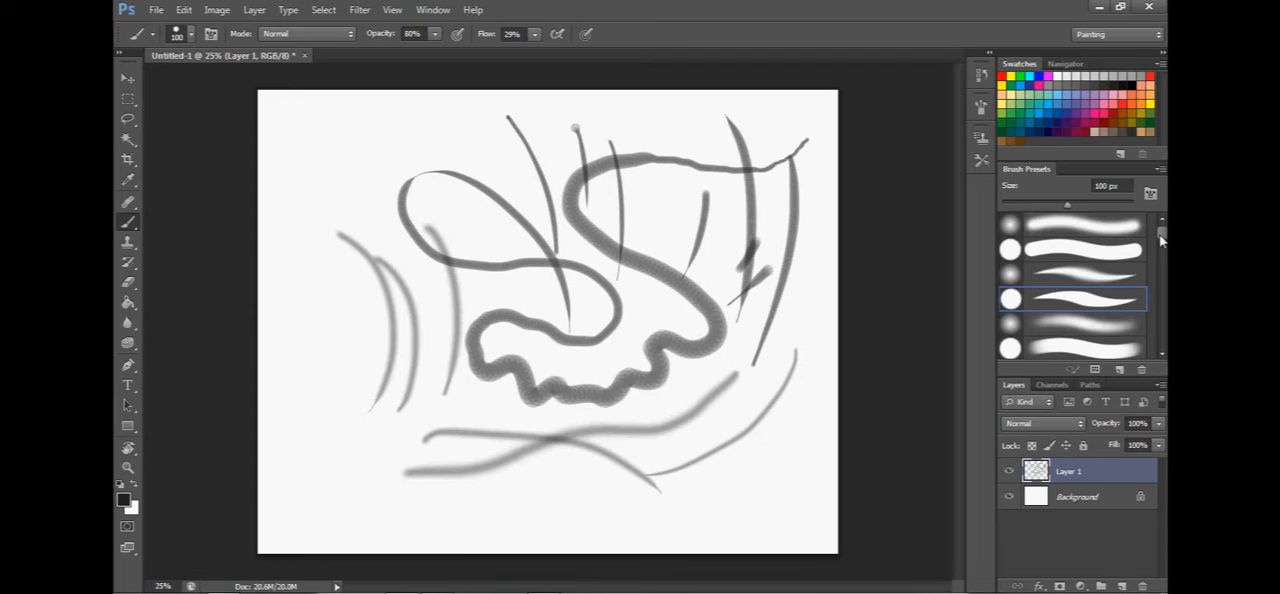
Try the bristle-tip brush preset that follows the round ones and return to the tapered hard round preset.
scroll(1075, 333, "down", 3)
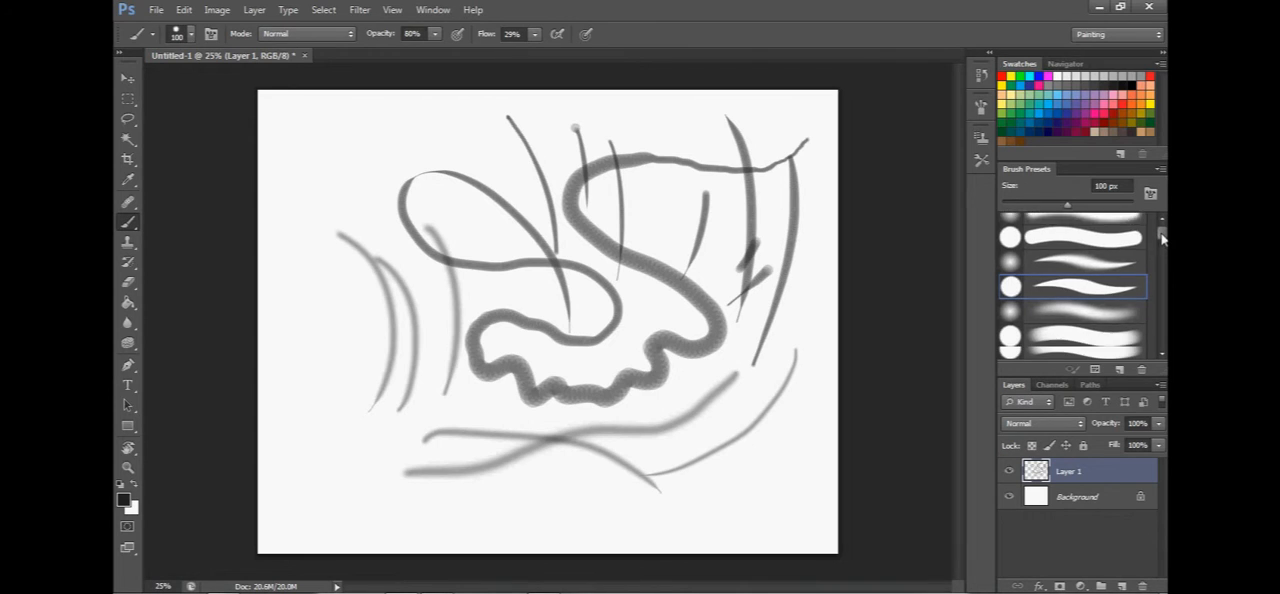
left_click(1075, 330)
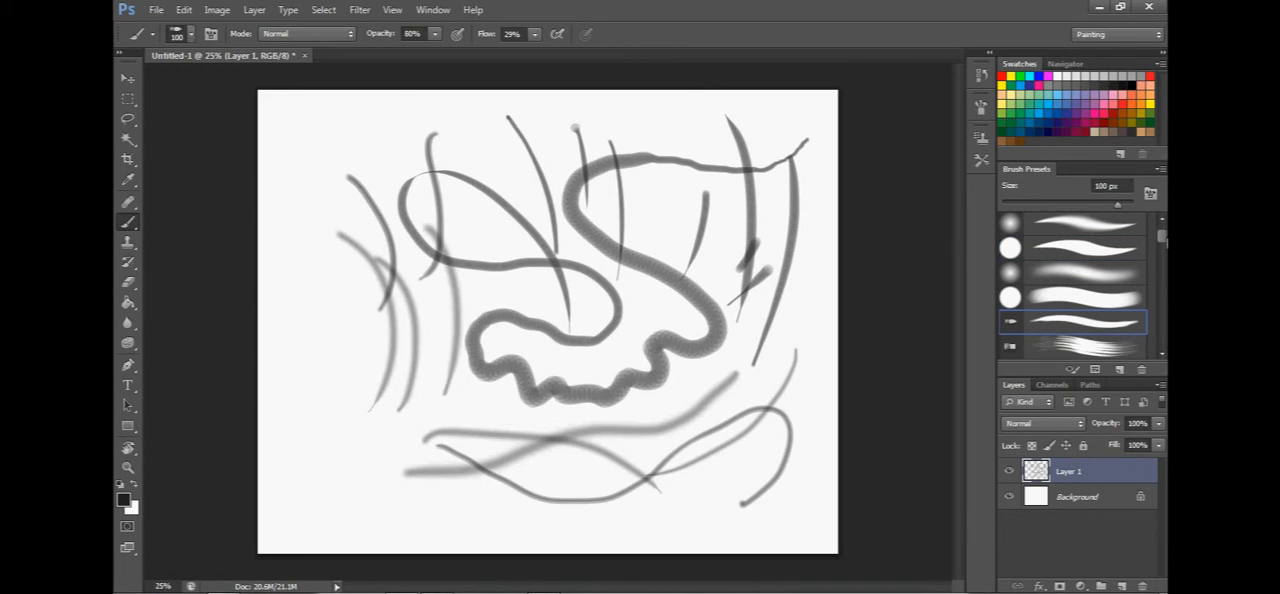
scroll(1163, 243, "up", 2)
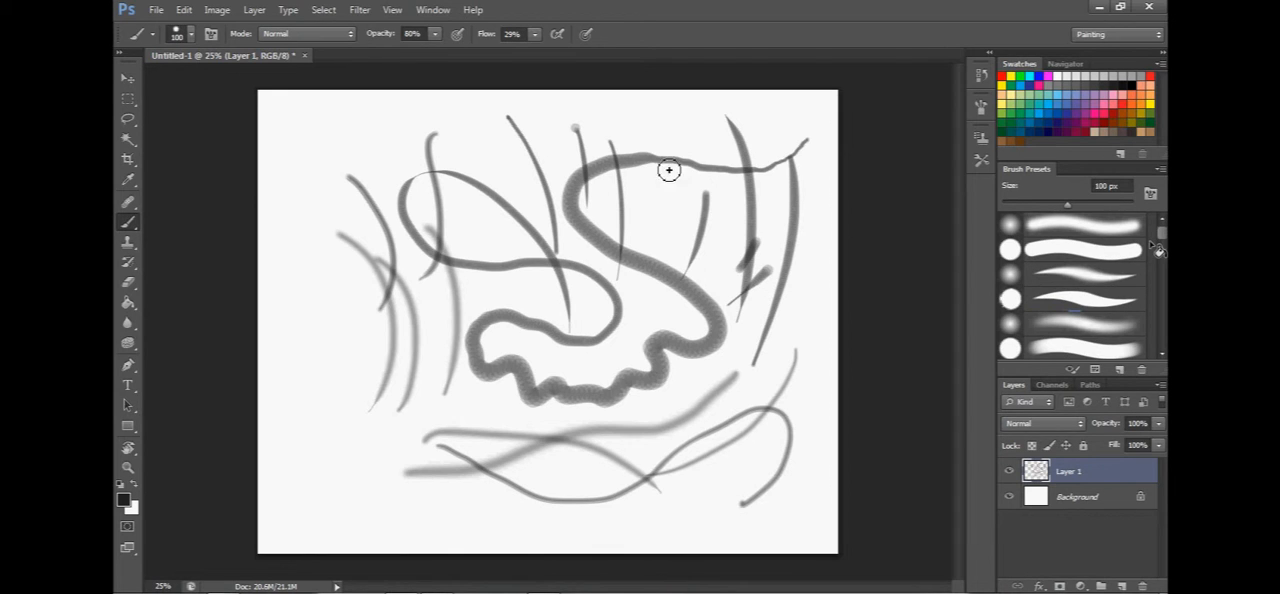
Open the detailed brush settings and toggle Shape Dynamics off and on to compare the stroke preview, leaving it enabled.
left_click(979, 110)
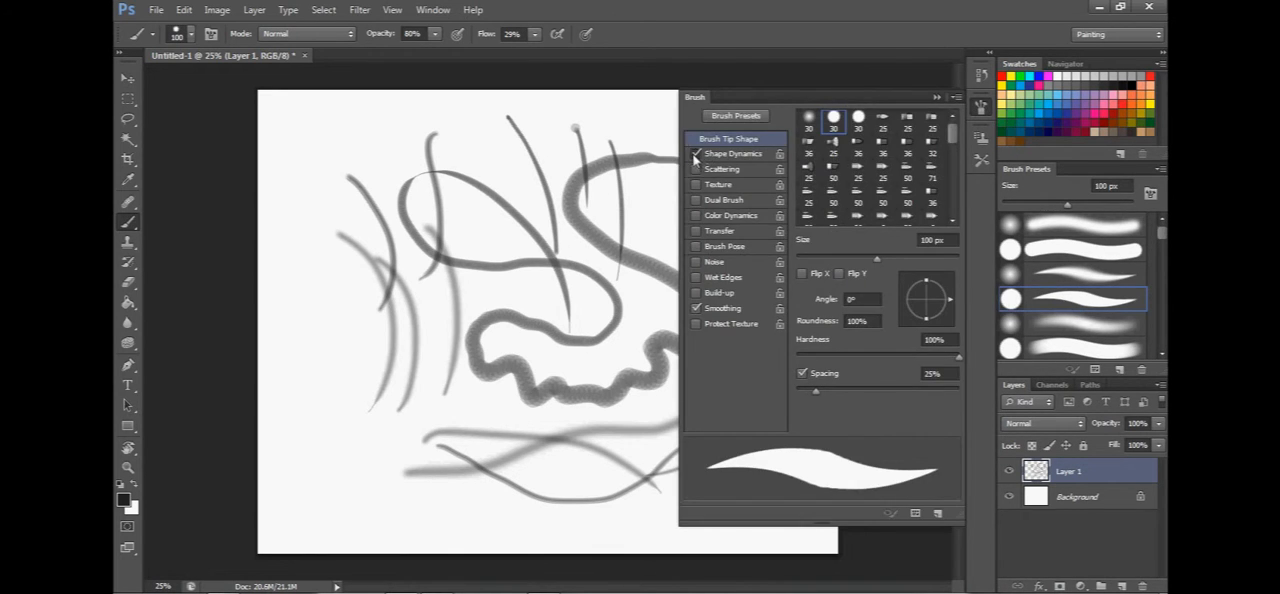
left_click(696, 155)
left_click(696, 155)
left_click(696, 155)
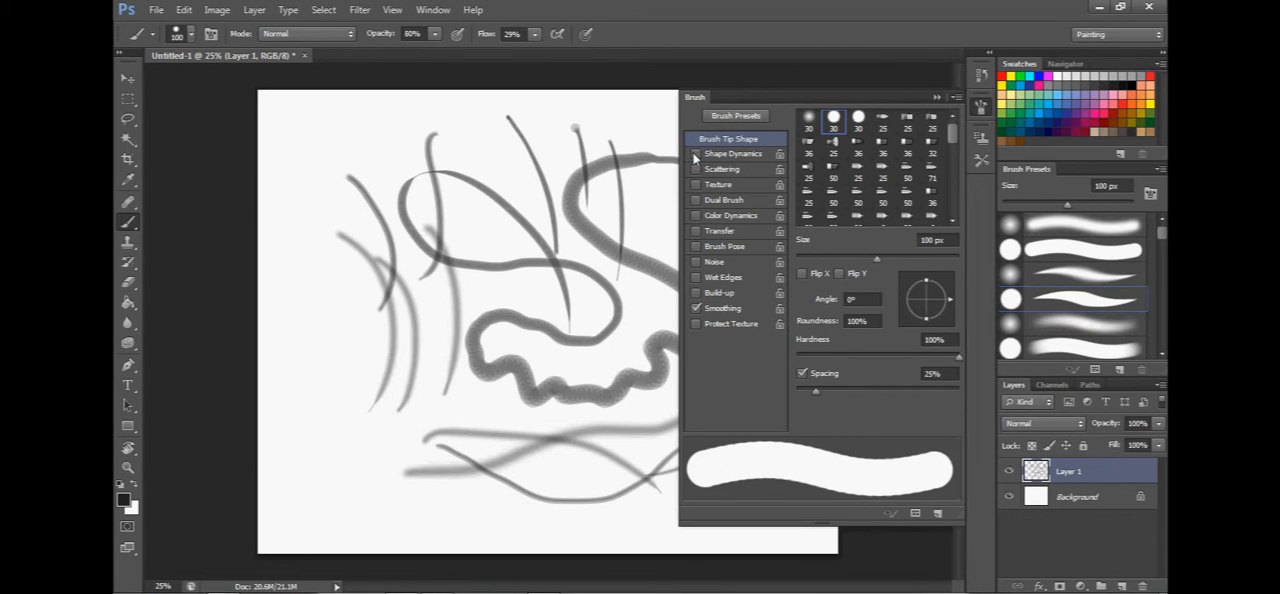
left_click(696, 155)
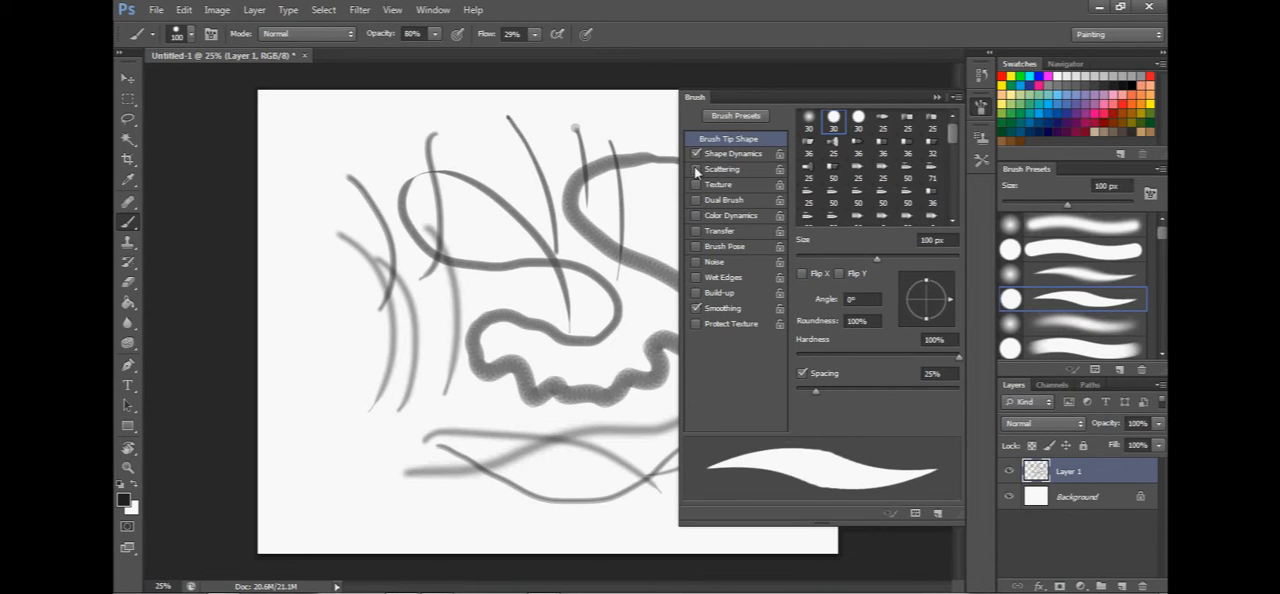
left_click(696, 155)
left_click(696, 155)
left_click(697, 156)
left_click(697, 156)
left_click(697, 155)
left_click(697, 155)
Reduce the brush size to 30 px.
key("[")
key("[")
key("[")
key("[")
key("[")
key("[")
key("[")
key("[")
key("[")
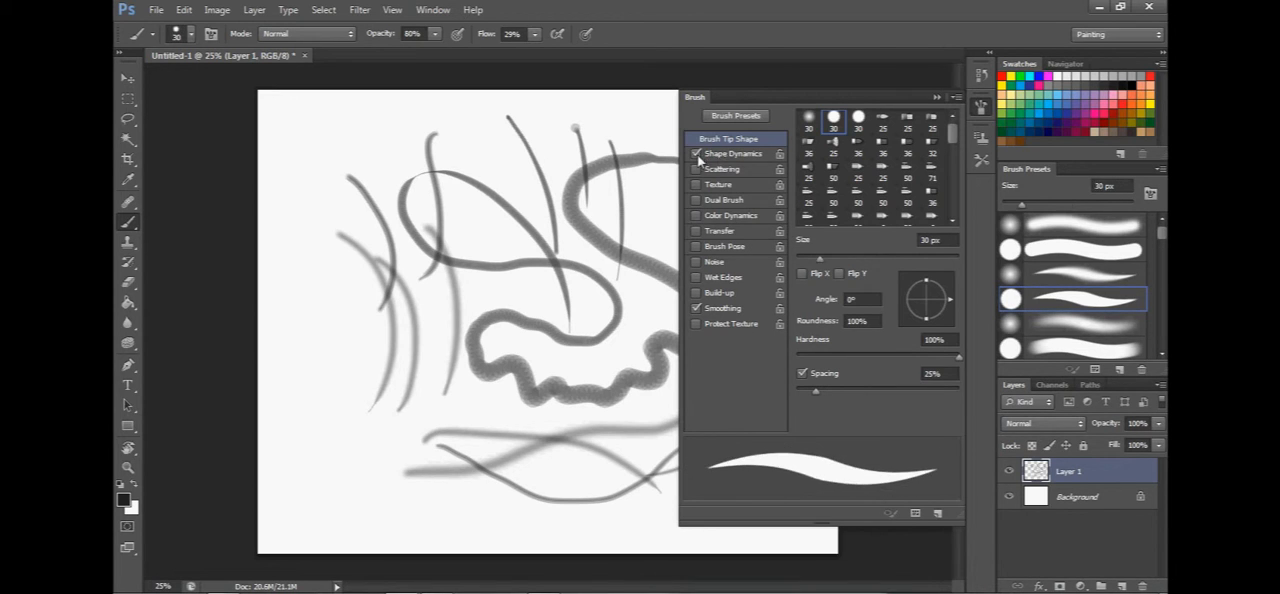
Open the Shape Dynamics options, try the Size Jitter control at Off, and set it back to Pen Pressure.
left_click(728, 155)
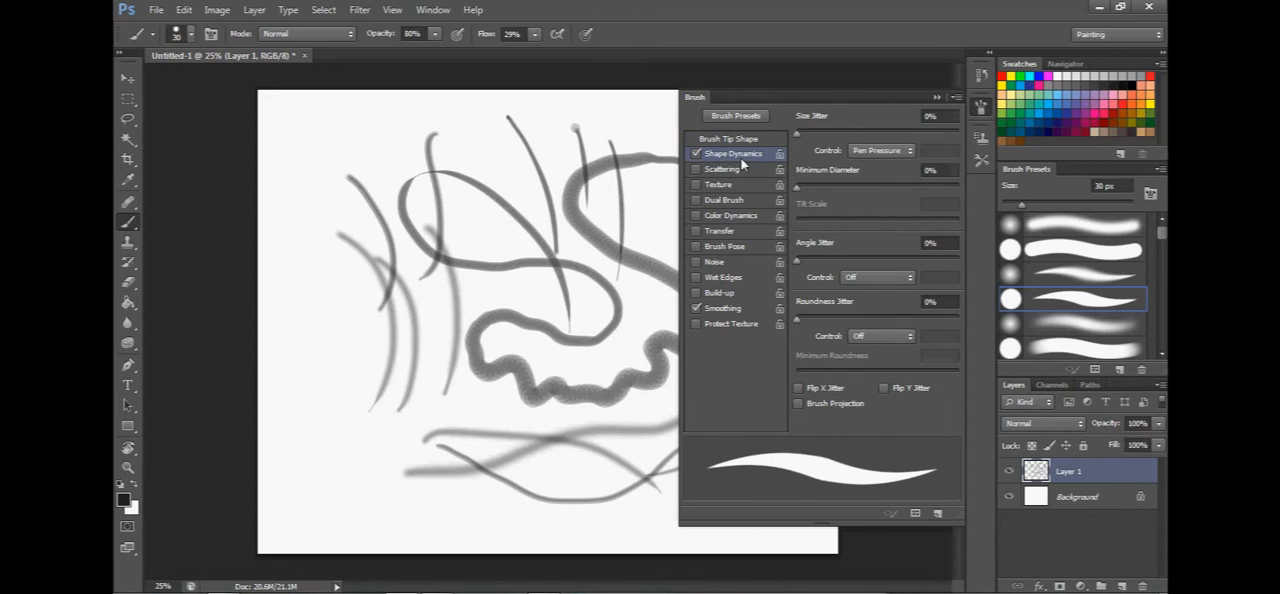
left_click(873, 152)
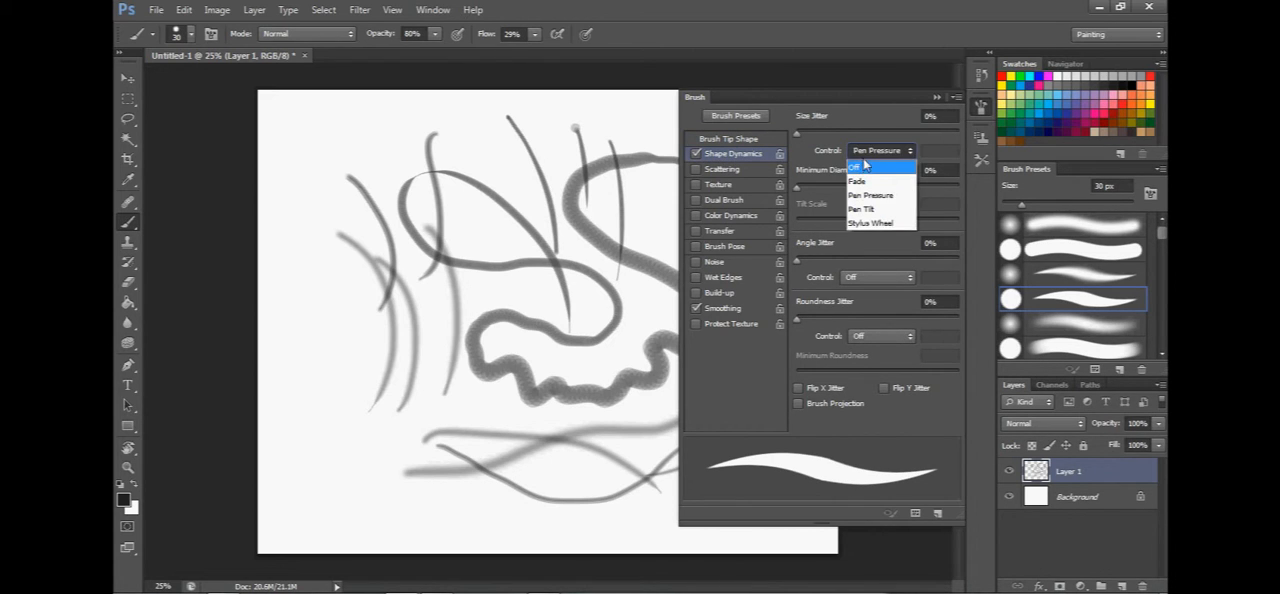
left_click(866, 168)
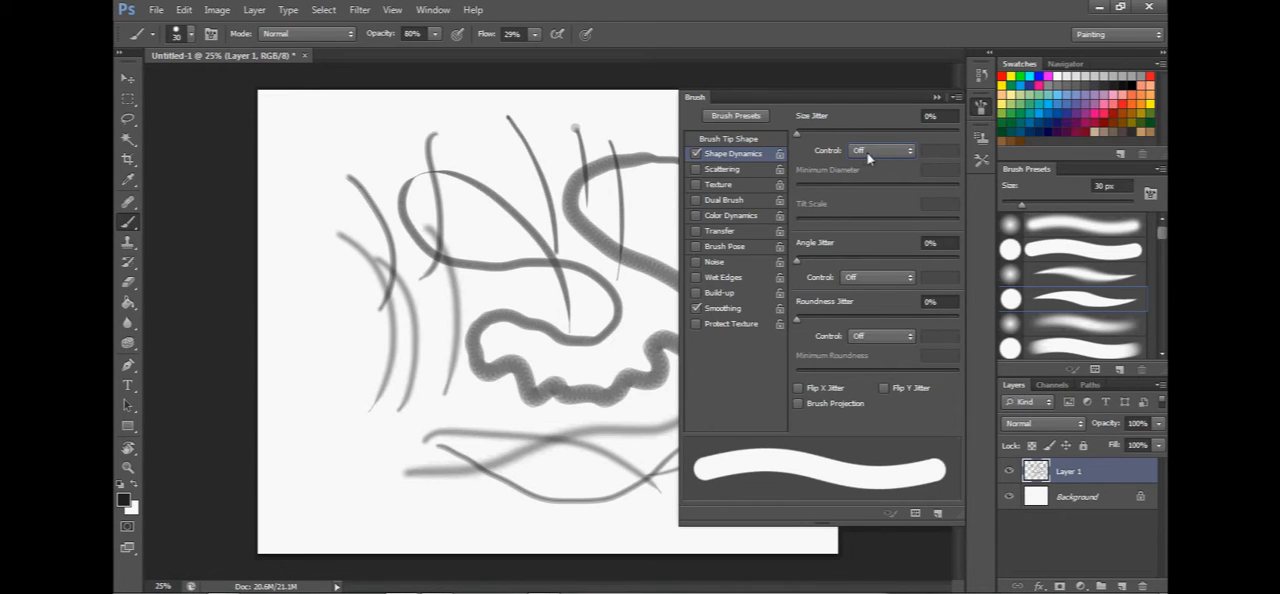
left_click(869, 152)
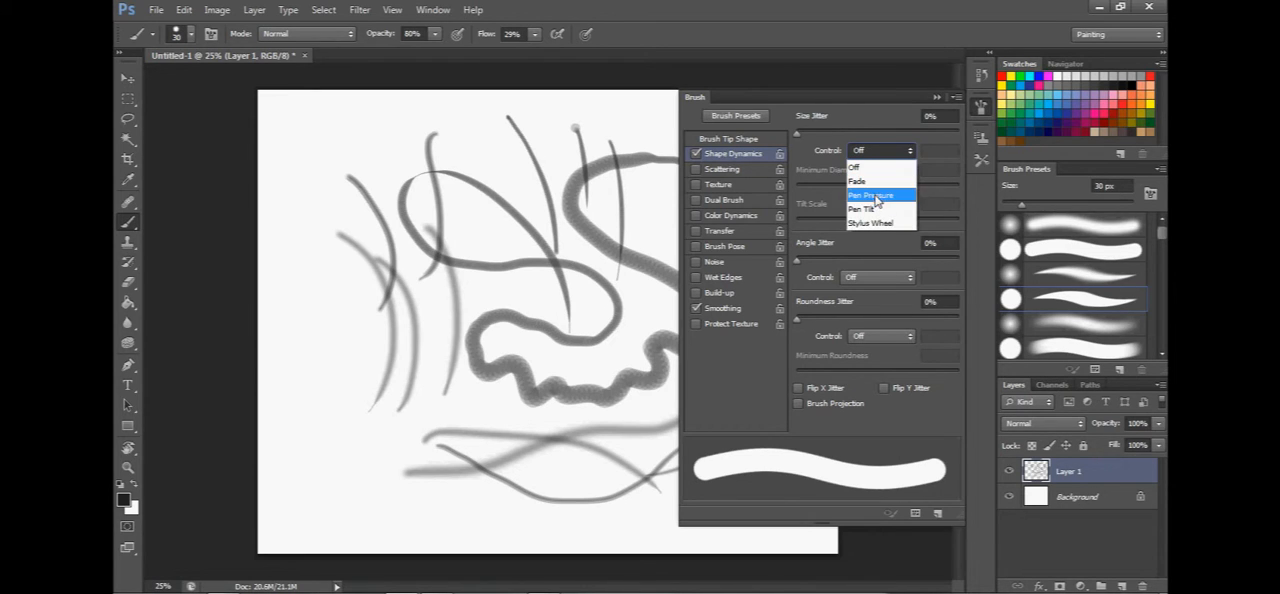
left_click(872, 195)
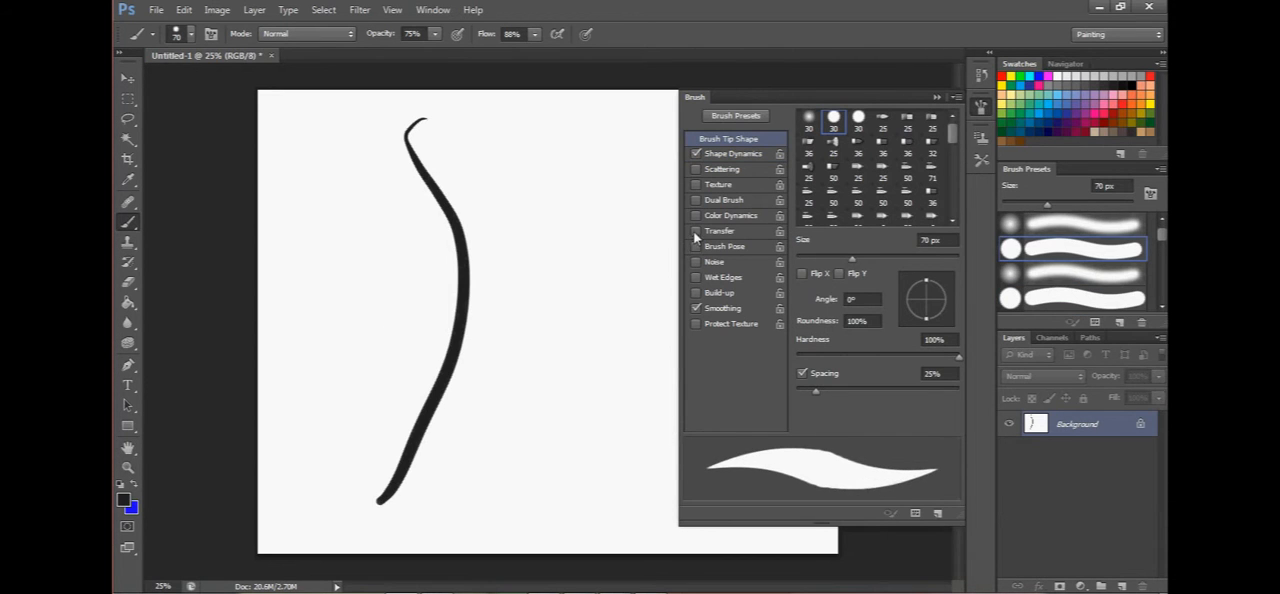
Enable the Transfer option and paint test curves on the canvas at 75% and 100% brush opacity.
left_click(697, 233)
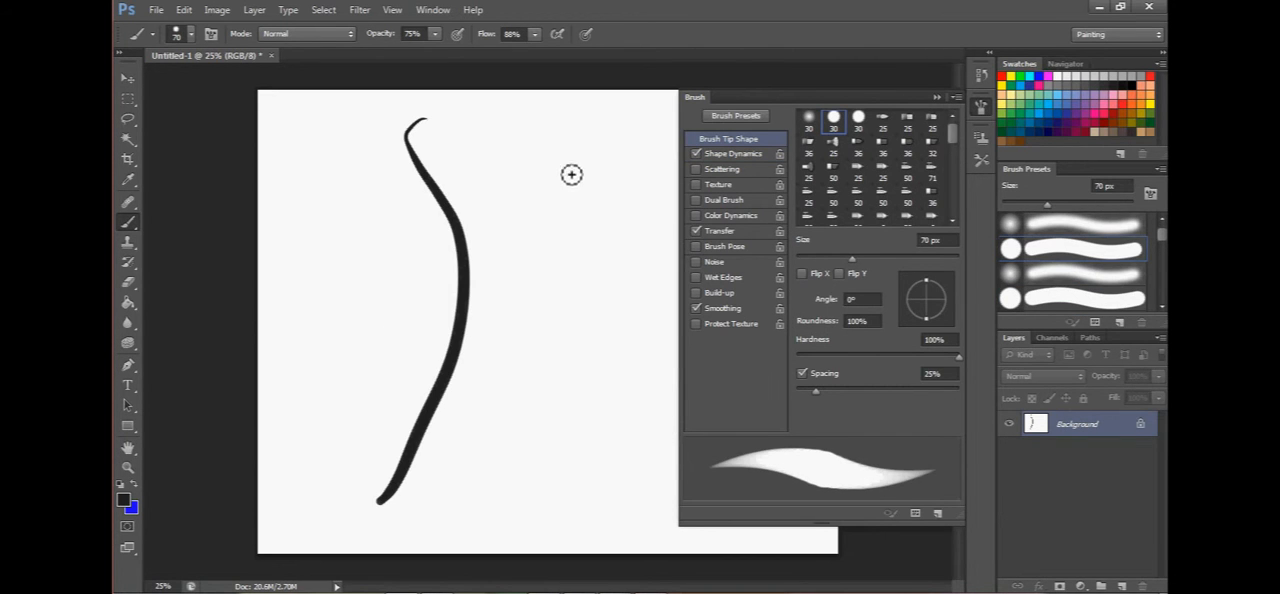
left_click_drag(589, 137, 597, 394)
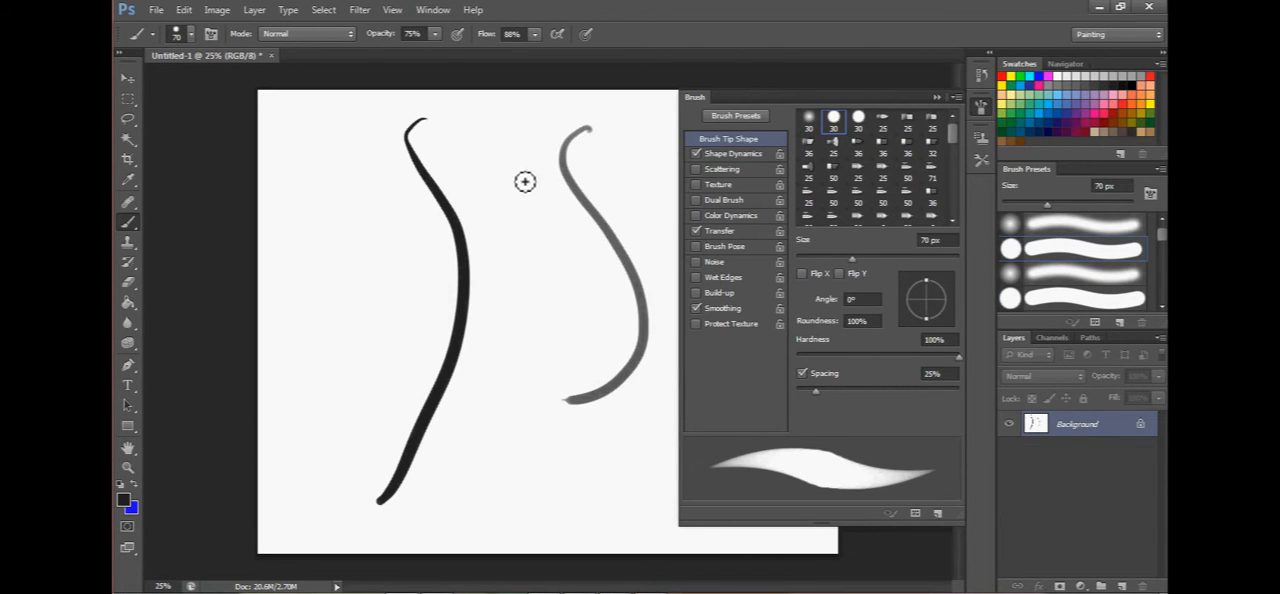
left_click(435, 36)
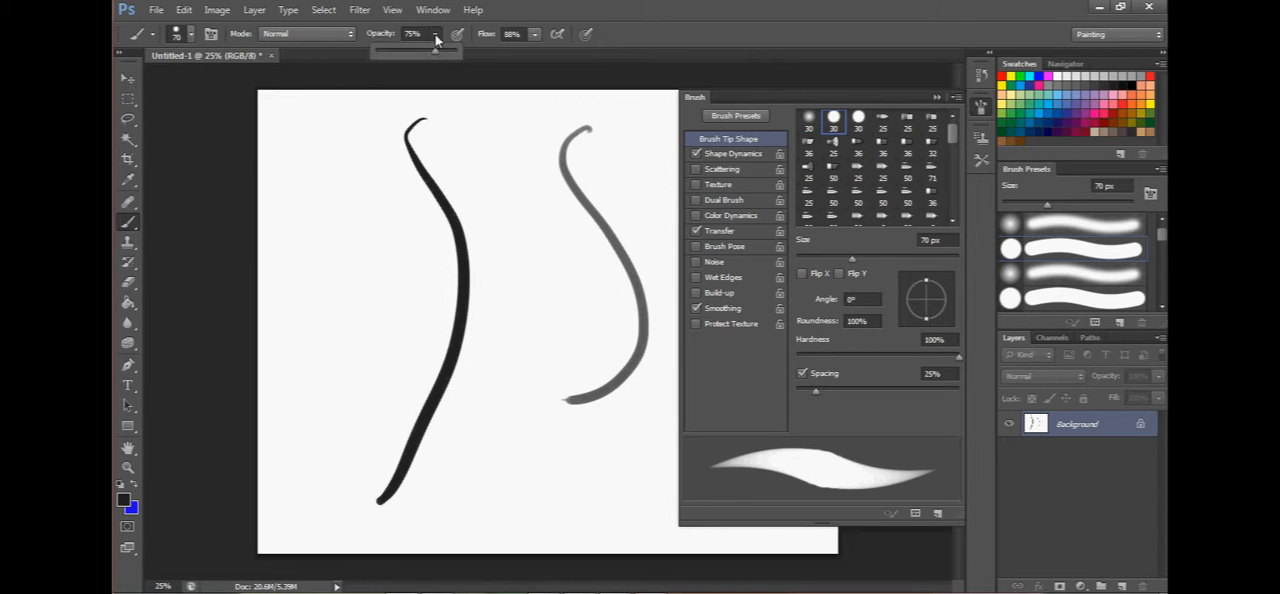
left_click_drag(437, 53, 468, 56)
left_click_drag(507, 122, 583, 393)
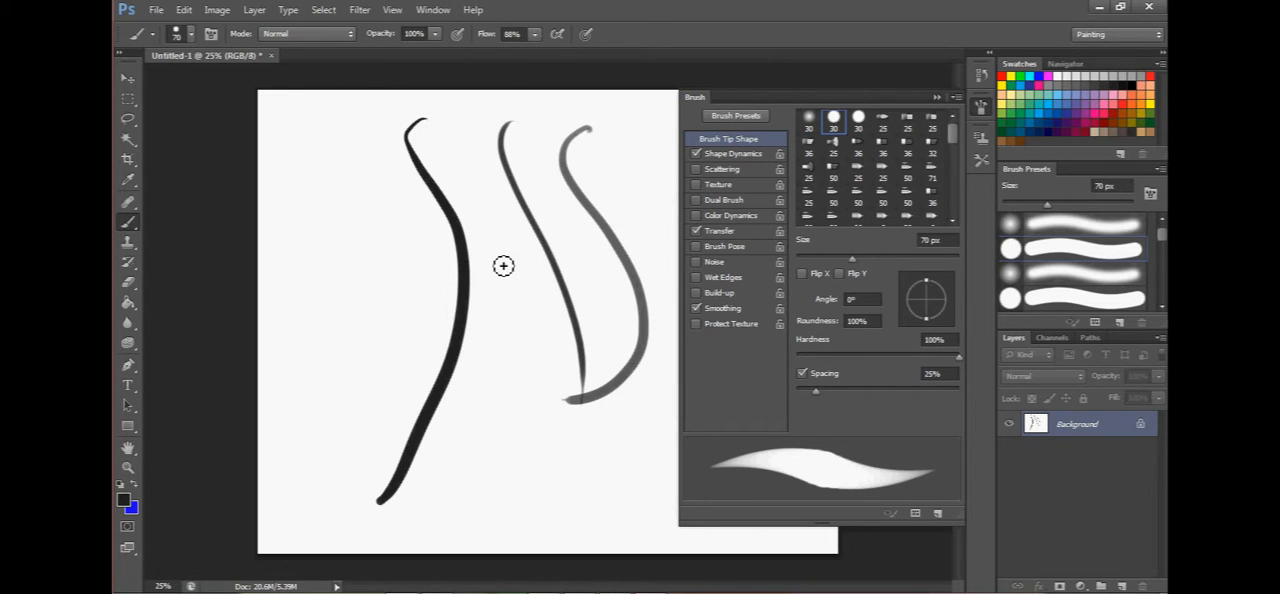
mouse_move(456, 146)
left_mouse_down()
mouse_move(521, 390)
mouse_move(496, 263)
mouse_move(493, 466)
left_mouse_up()
left_click_drag(373, 175, 460, 393)
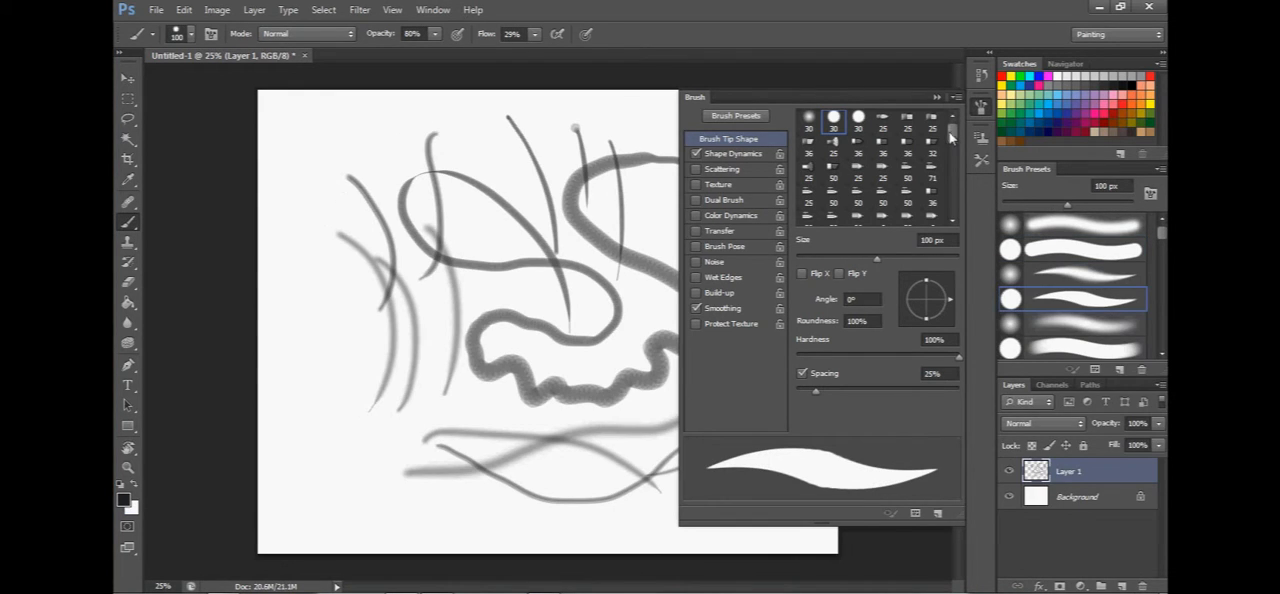
Try the 36 px Flat Blunt bristle tip and the 20 px tip from further down the brush tip list.
left_click_drag(950, 137, 954, 147)
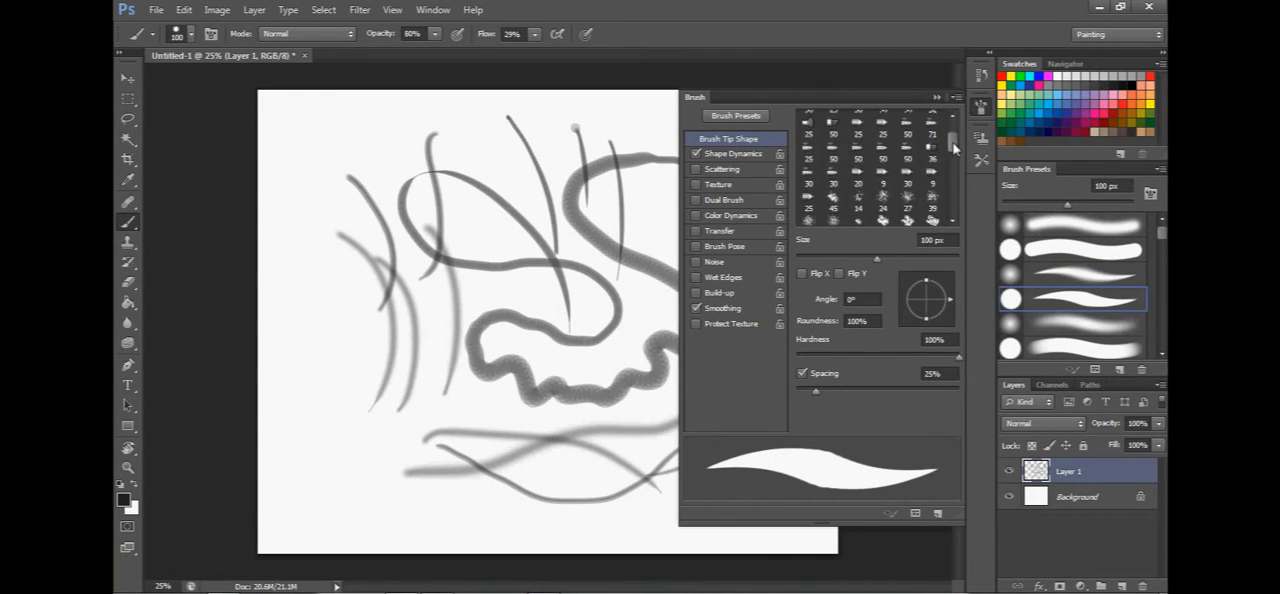
left_click(929, 155)
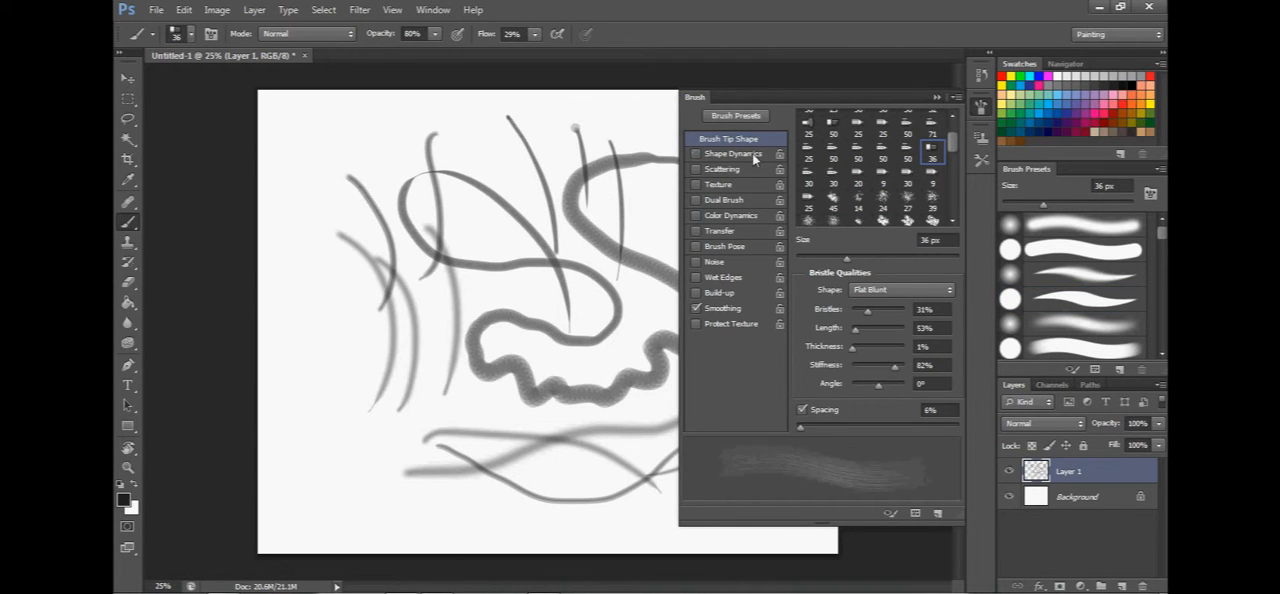
left_click(858, 180)
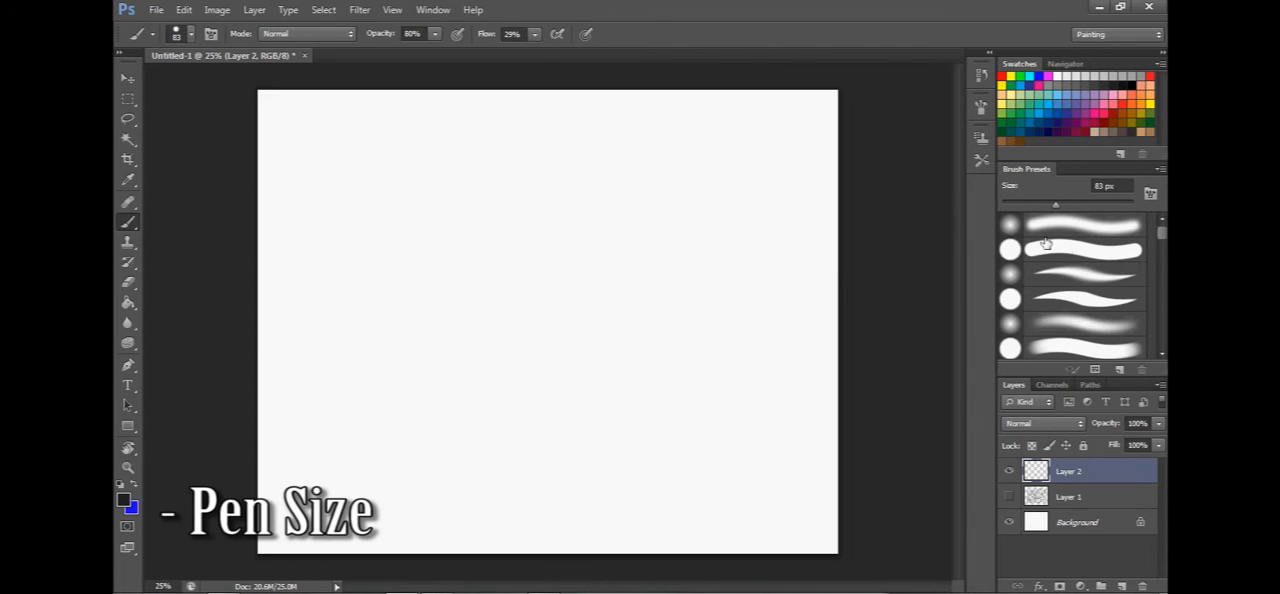
Choose the tapered hard round preset at 182 px and paint a looping stroke on the empty Layer 2.
left_click(1066, 297)
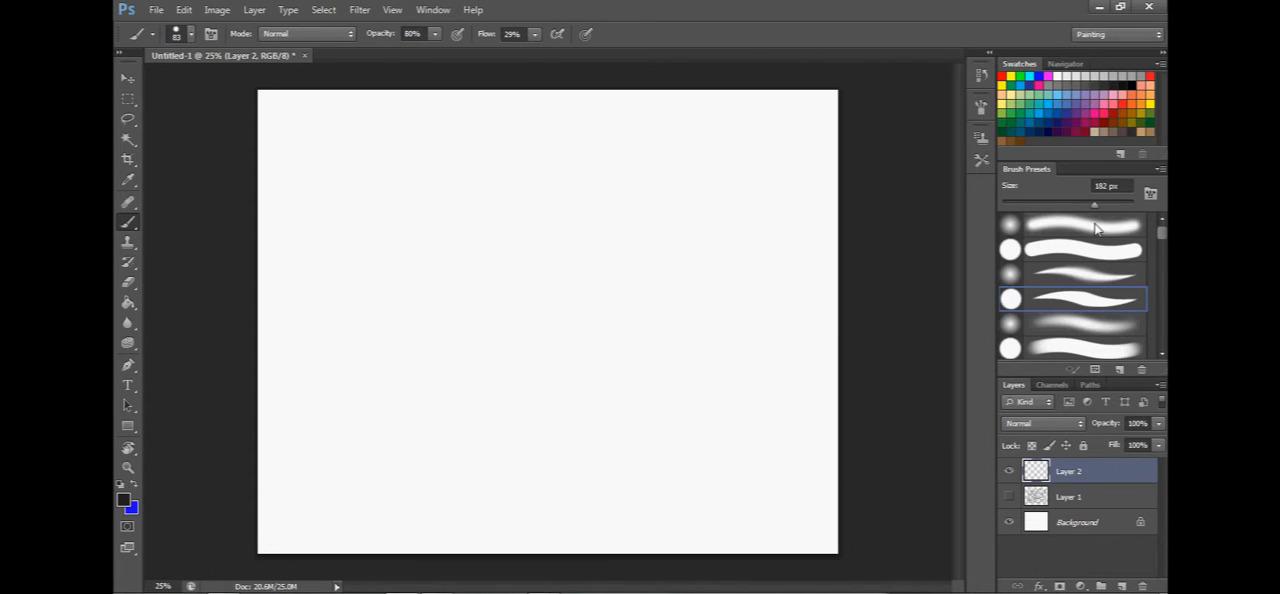
left_click_drag(1057, 208, 1094, 205)
mouse_move(643, 166)
left_mouse_down()
mouse_move(582, 243)
mouse_move(360, 346)
mouse_move(536, 245)
mouse_move(607, 430)
left_mouse_up()
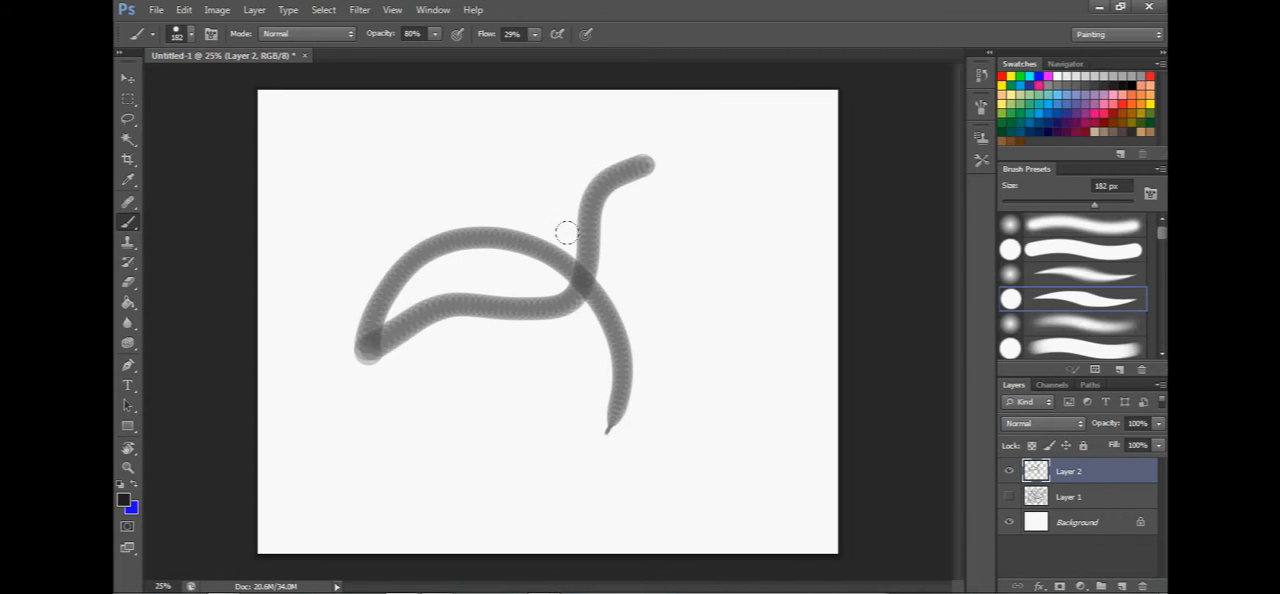
Open the Brush Tip Shape settings and reduce the tip spacing to 12%.
left_click(981, 106)
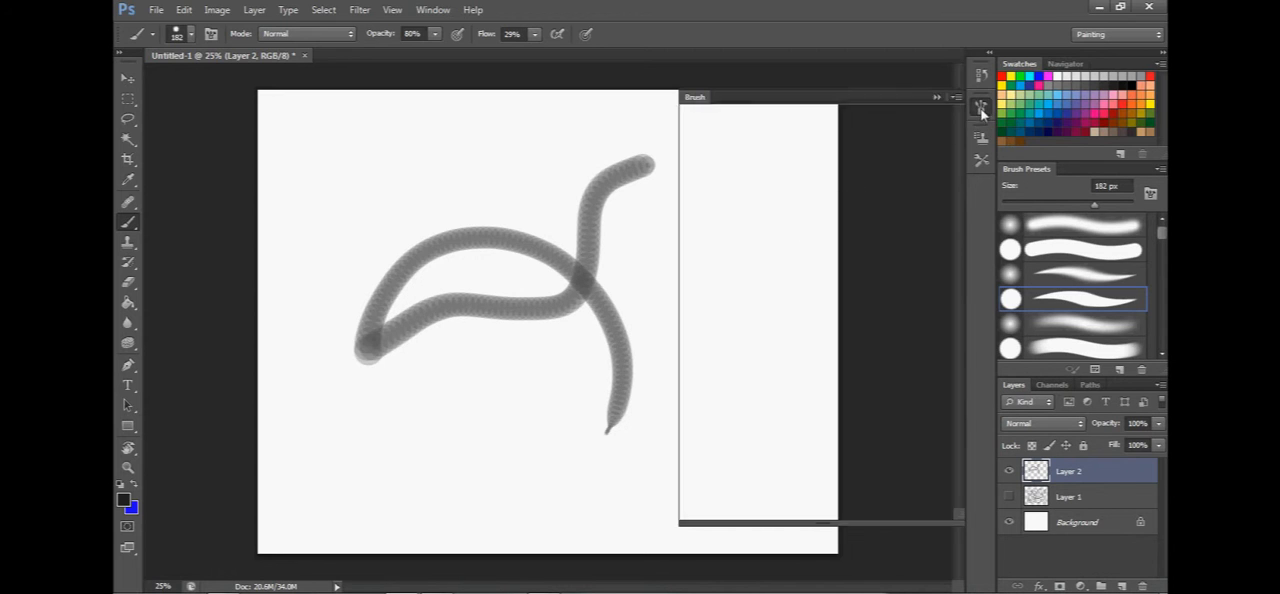
left_click(727, 150)
left_click(728, 140)
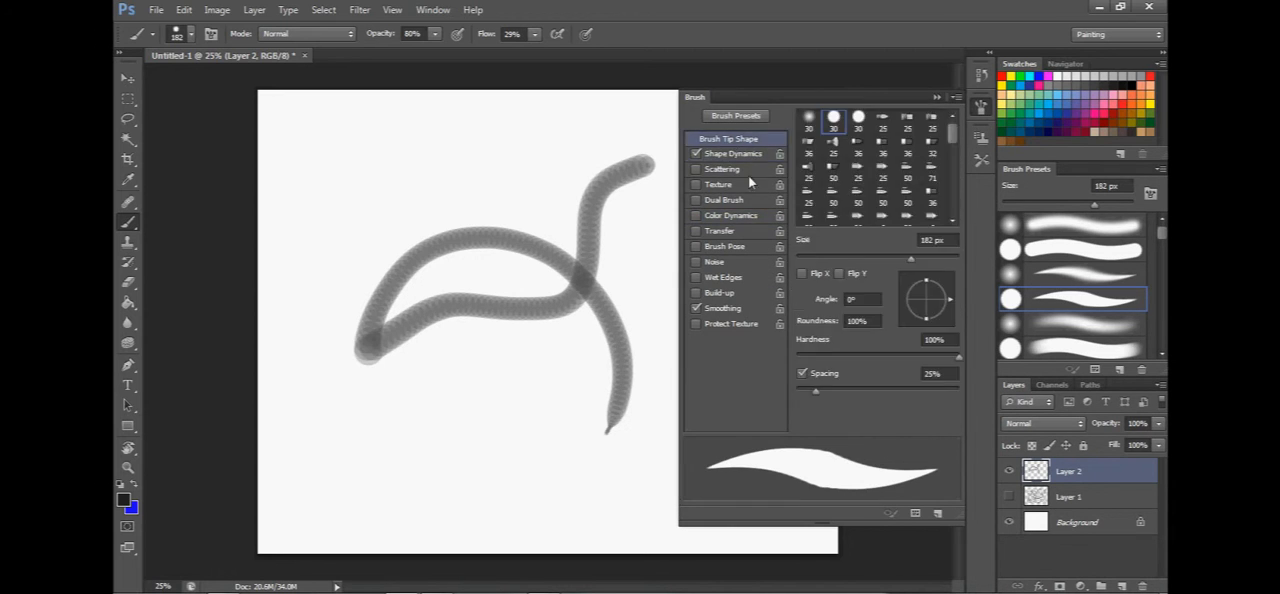
left_click_drag(813, 392, 805, 399)
Paint a looping stroke and several long tapered strokes over Layer 2 to test the tighter spacing.
mouse_move(497, 466)
left_mouse_down()
mouse_move(380, 160)
mouse_move(467, 330)
left_mouse_up()
left_click_drag(492, 143, 587, 424)
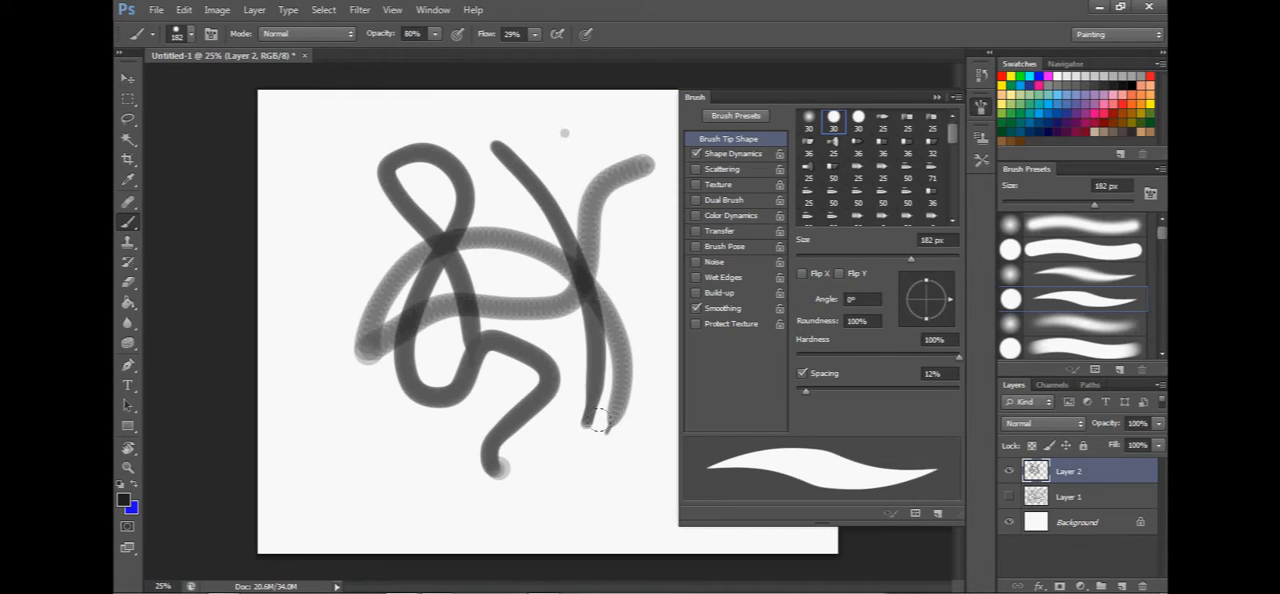
left_click_drag(564, 132, 618, 335)
left_click_drag(553, 160, 604, 335)
left_click_drag(472, 136, 558, 380)
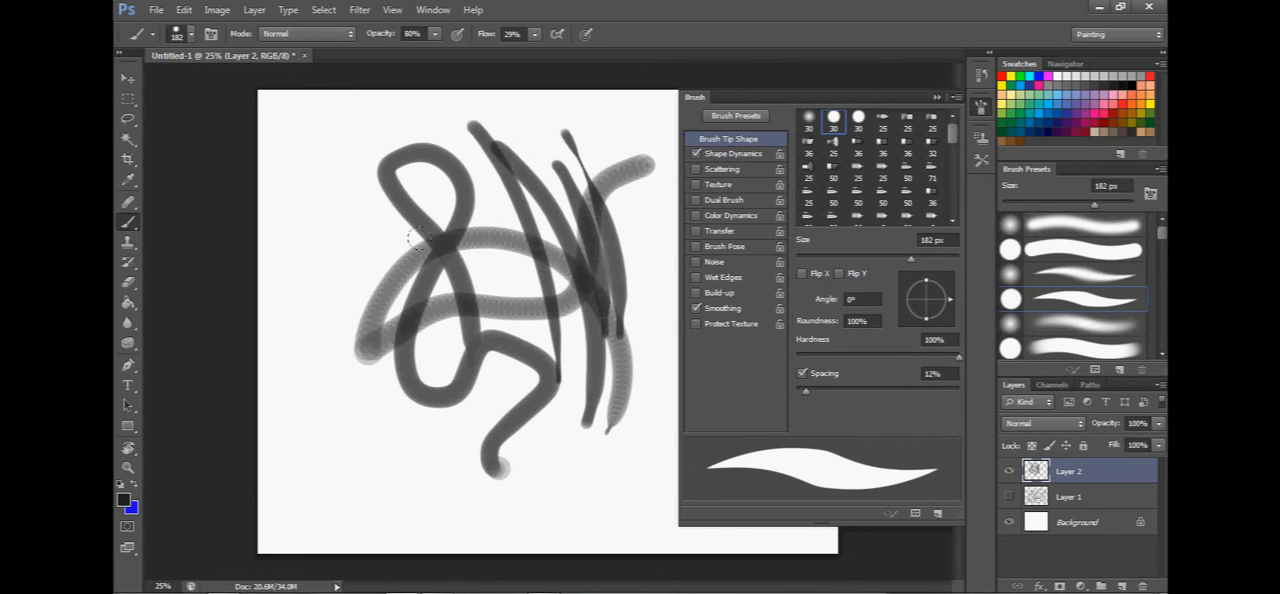
left_click_drag(309, 175, 379, 455)
left_click_drag(618, 143, 622, 366)
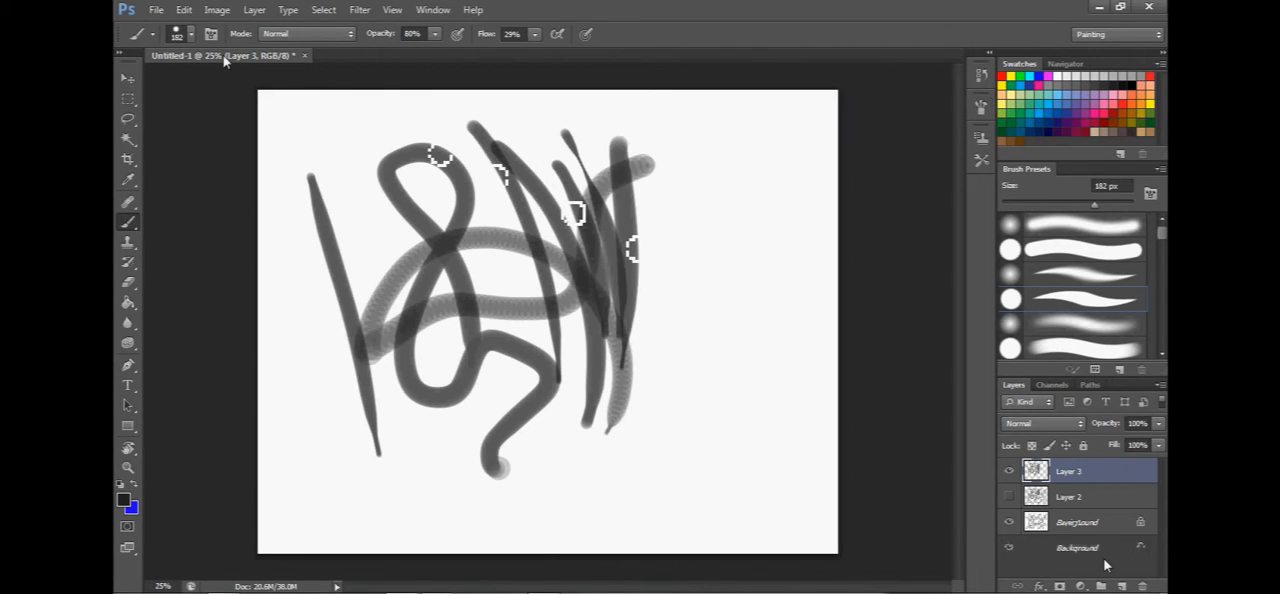
Enlarge the brush to 150 px and paint three long vertical strokes beside the loop on Layer 3.
left_click(189, 35)
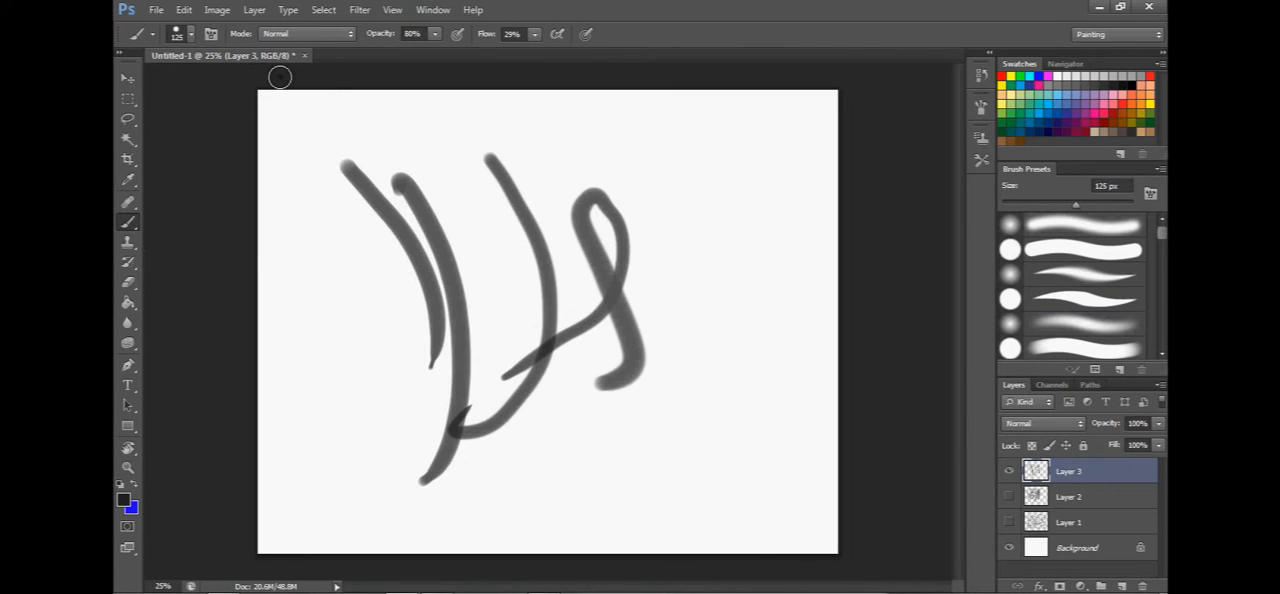
key("bracketright")
left_click_drag(686, 178, 669, 447)
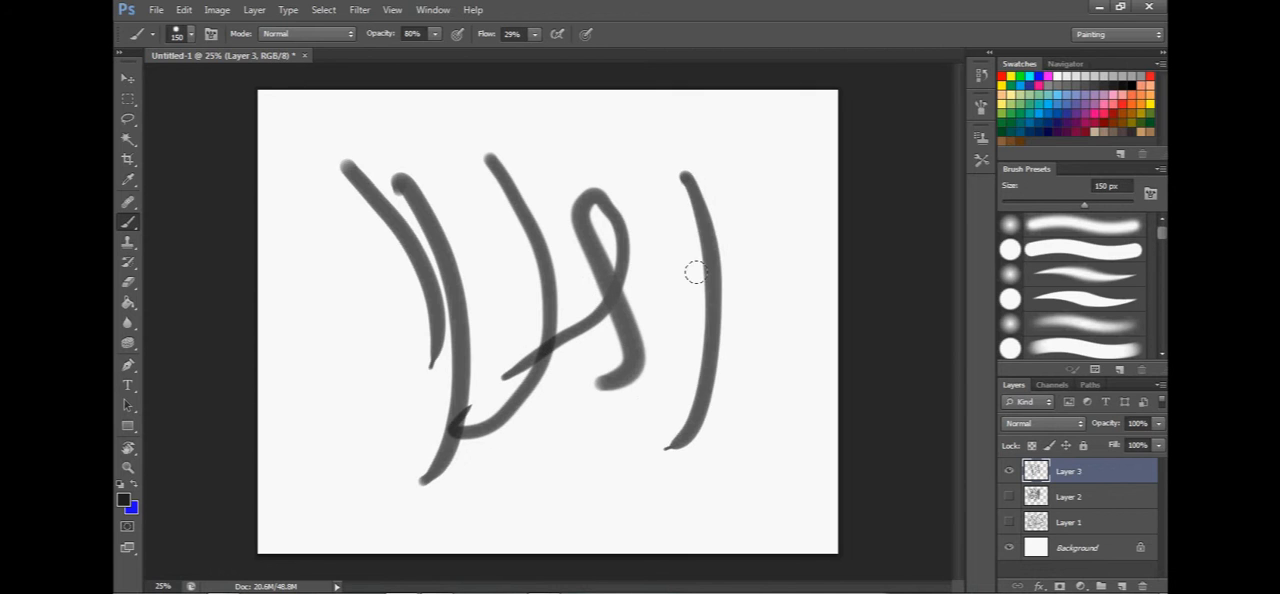
left_click_drag(647, 178, 648, 448)
left_click_drag(664, 132, 703, 410)
Paint two broad overlapping vertical strokes near the canvas's right edge with a much larger brush, and return the size to 150 px.
key("bracketright")
key("bracketright")
key("bracketright")
key("bracketright")
key("bracketright")
left_click_drag(766, 200, 742, 430)
left_click_drag(748, 160, 756, 350)
key("bracketleft")
key("bracketleft")
key("bracketleft")
key("bracketleft")
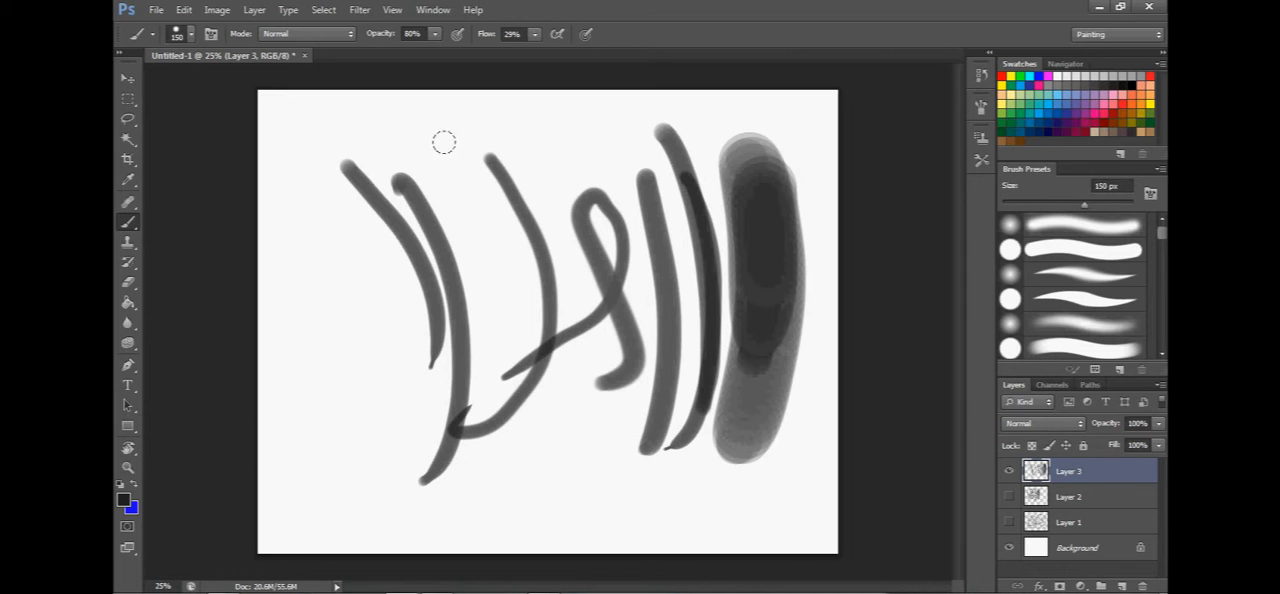
Paint two more long strokes on Layer 3 between the existing curves and reduce the brush size to 90 px.
left_click_drag(443, 136, 477, 372)
left_click_drag(392, 98, 467, 410)
key("bracketleft")
key("bracketleft")
key("bracketleft")
key("bracketleft")
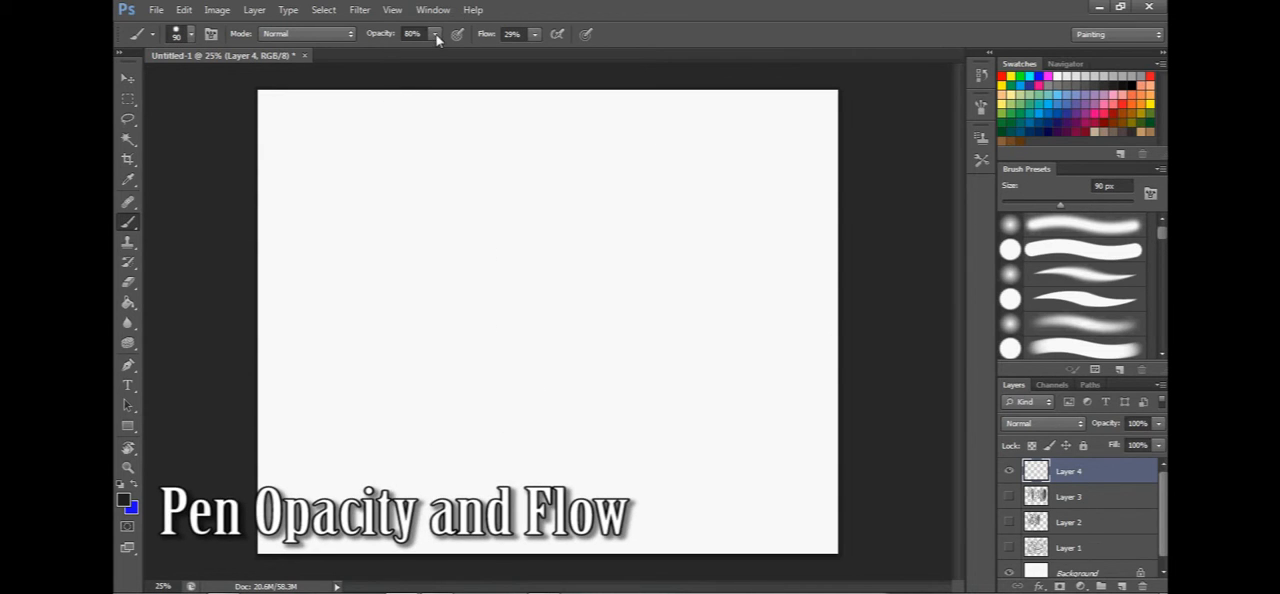
Set the brush opacity and flow to 100% and paint a zigzag stroke on the empty Layer 4.
left_click(436, 38)
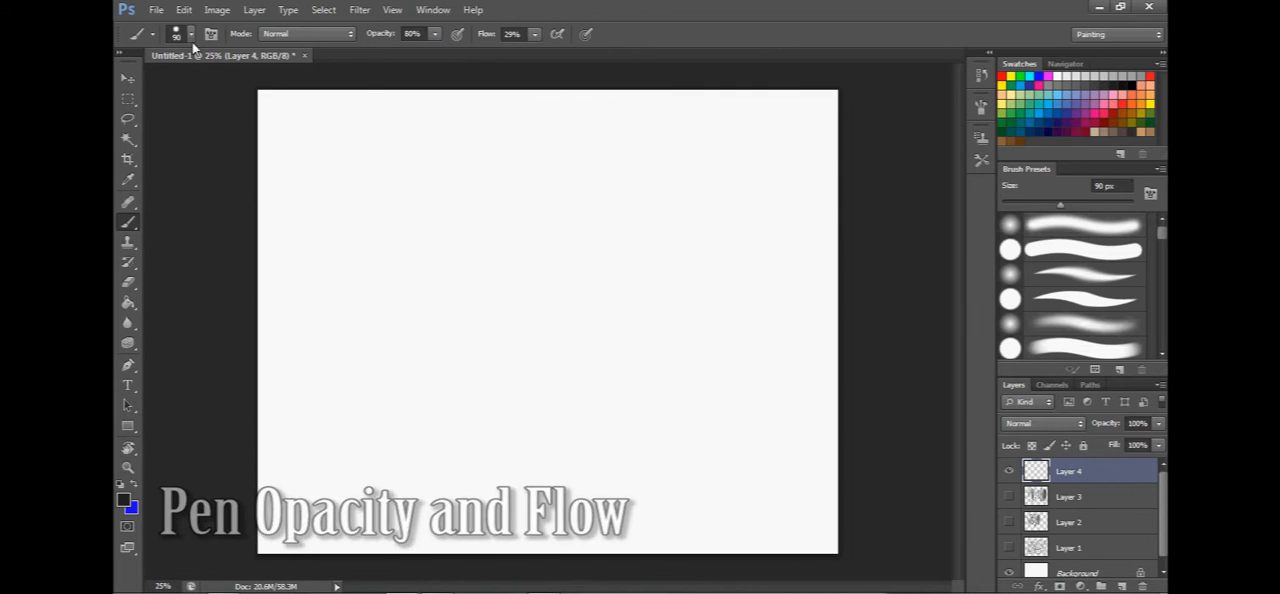
left_click(436, 34)
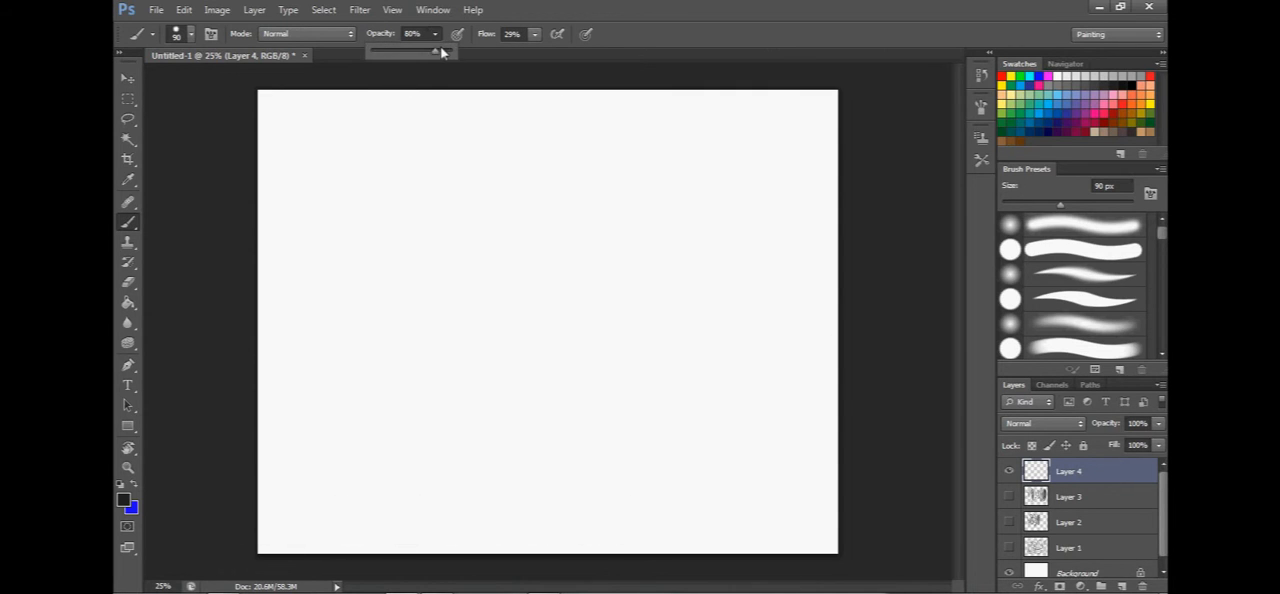
left_click(535, 34)
left_click_drag(543, 54, 596, 52)
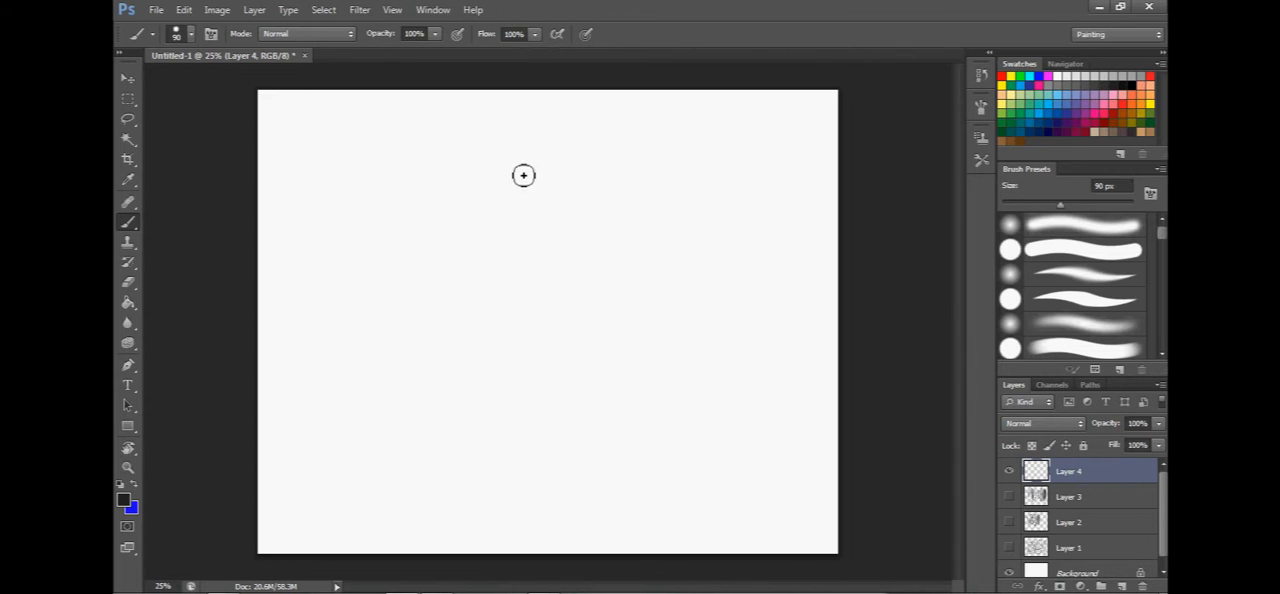
mouse_move(508, 142)
left_mouse_down()
mouse_move(497, 177)
mouse_move(348, 293)
left_mouse_up()
Lower the brush opacity to 48% and paint a second zigzag beside the first one.
left_click(435, 34)
left_click_drag(439, 50, 412, 52)
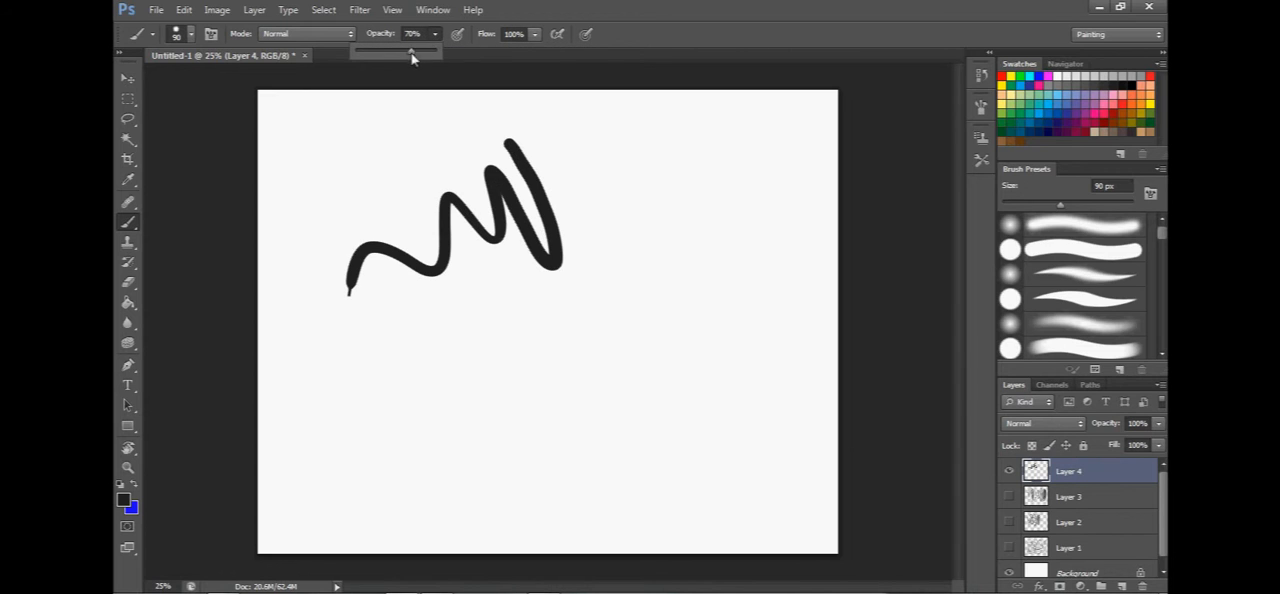
left_click(675, 199)
left_click_drag(656, 150, 453, 378)
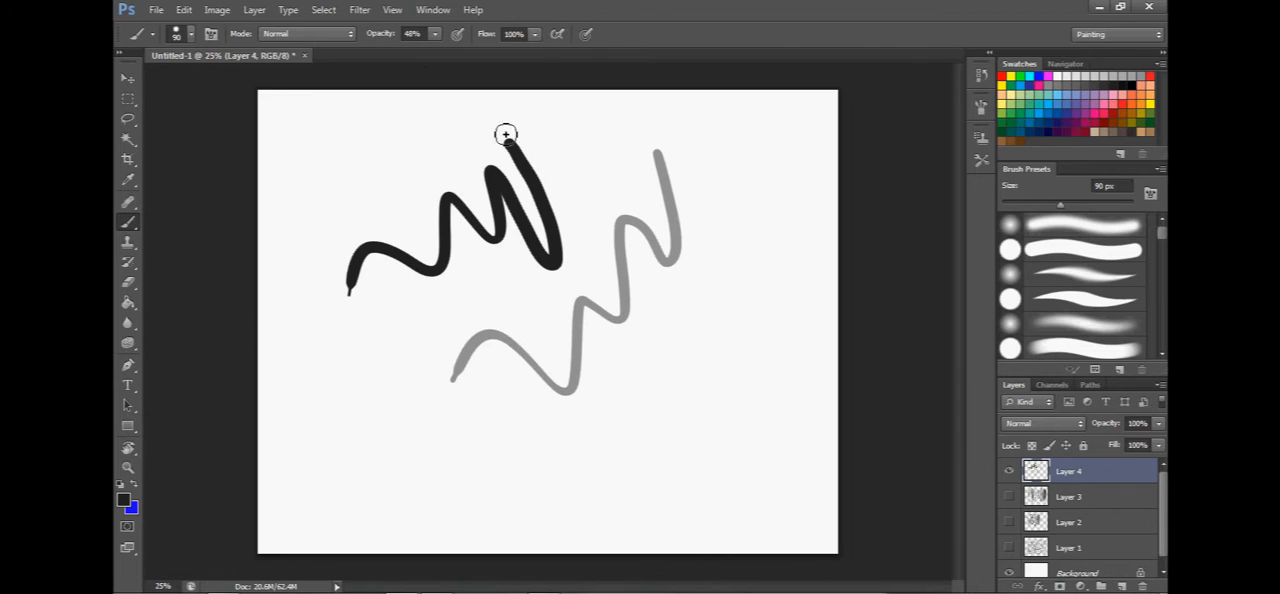
Set the brush opacity to 84% and the flow to 53%, and scribble overlapping strokes across the lower canvas.
left_click(435, 34)
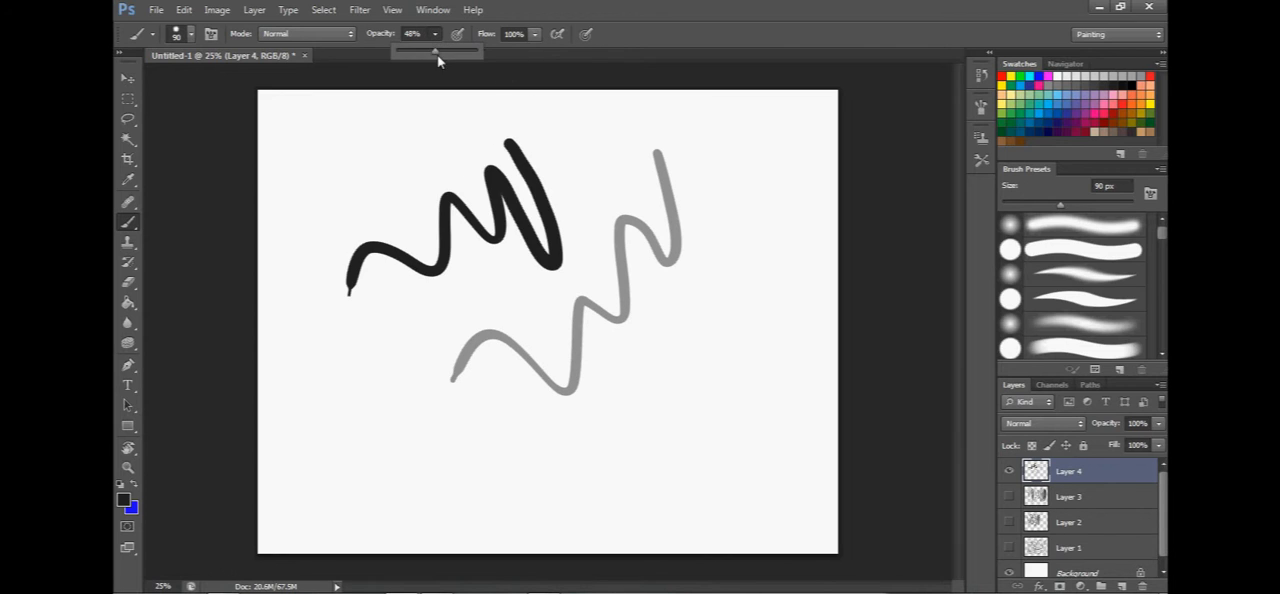
left_click(537, 34)
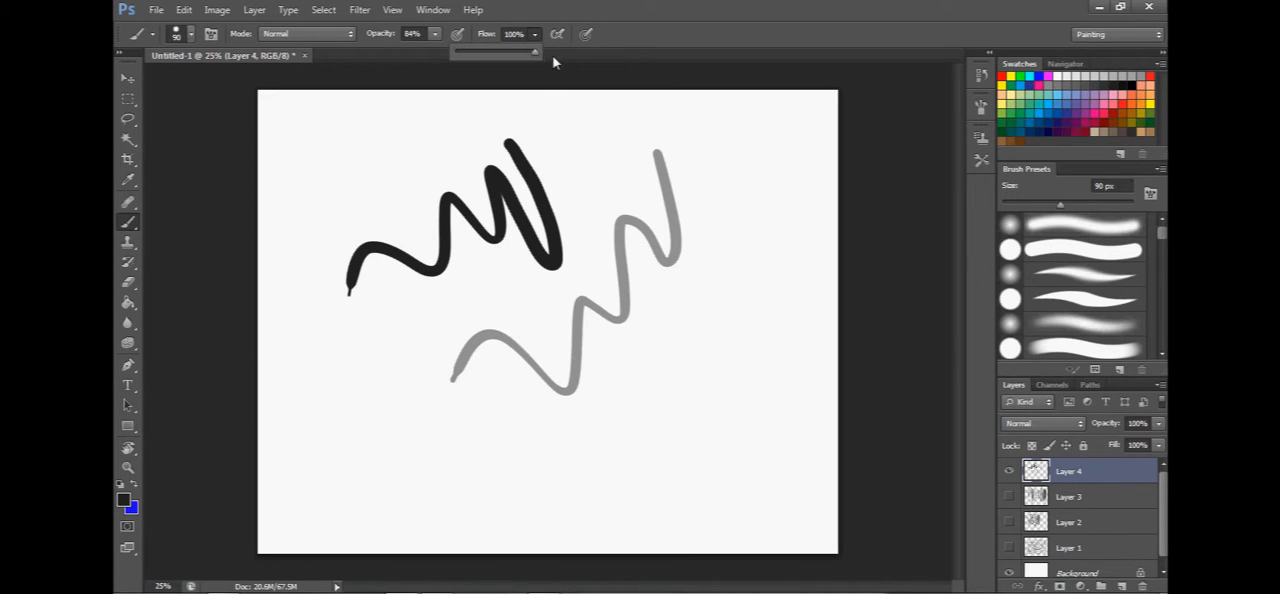
left_click_drag(530, 54, 497, 53)
mouse_move(752, 313)
left_mouse_down()
mouse_move(725, 385)
mouse_move(705, 400)
mouse_move(690, 265)
mouse_move(689, 334)
mouse_move(662, 408)
mouse_move(618, 452)
mouse_move(651, 421)
mouse_move(380, 410)
mouse_move(420, 430)
mouse_move(343, 437)
mouse_move(482, 436)
mouse_move(398, 448)
mouse_move(409, 378)
mouse_move(363, 337)
mouse_move(528, 396)
mouse_move(590, 320)
mouse_move(636, 362)
mouse_move(650, 480)
mouse_move(658, 446)
mouse_move(655, 470)
mouse_move(720, 400)
mouse_move(735, 300)
left_mouse_up()
Lower the brush flow further and paint overlapping horizontal and diagonal strokes across the upper right of the canvas.
left_click(535, 34)
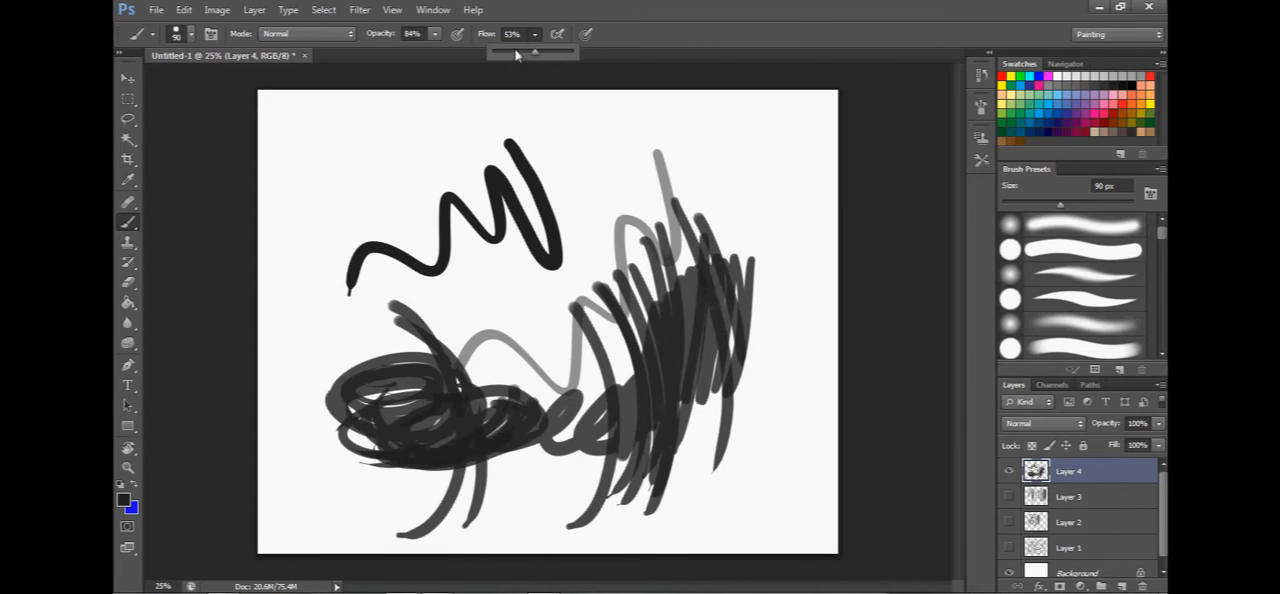
left_click_drag(518, 57, 508, 57)
mouse_move(640, 190)
left_mouse_down()
mouse_move(749, 156)
mouse_move(572, 175)
mouse_move(752, 193)
left_mouse_up()
left_click_drag(640, 150, 744, 224)
left_click_drag(601, 128, 702, 305)
left_click_drag(551, 111, 652, 298)
left_click_drag(498, 126, 625, 372)
Raise the brush flow to 100% and paint overlapping strokes across the upper left of the canvas.
left_click(535, 34)
left_click_drag(533, 51, 594, 54)
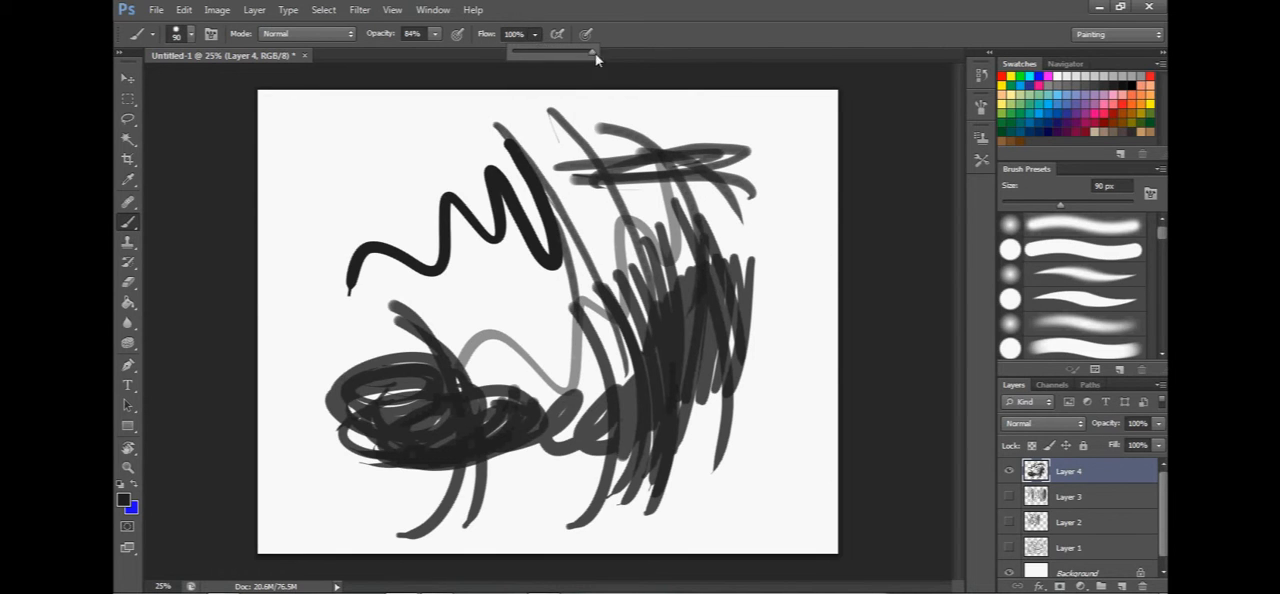
left_click_drag(402, 122, 436, 216)
left_click_drag(376, 98, 452, 228)
left_click_drag(370, 117, 399, 279)
left_click_drag(403, 165, 275, 300)
mouse_move(291, 155)
left_mouse_down()
mouse_move(353, 268)
mouse_move(344, 369)
left_mouse_up()
mouse_move(293, 199)
left_mouse_down()
mouse_move(326, 264)
mouse_move(338, 339)
left_mouse_up()
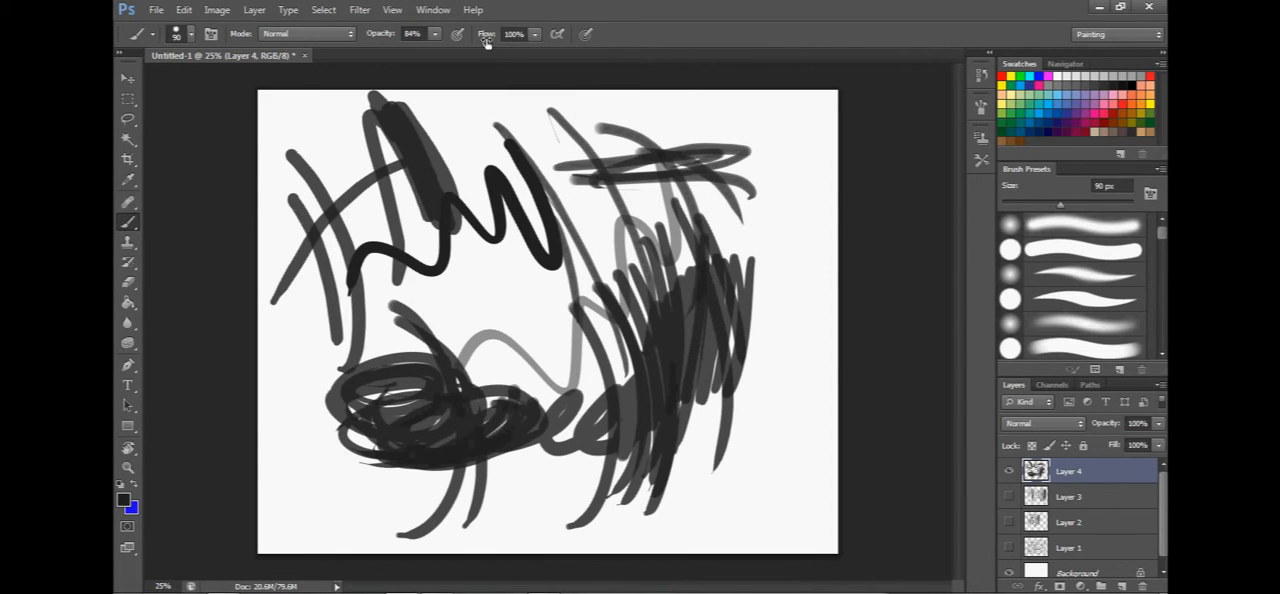
Set the flow to 88% and paint two thin strokes with the 9 px broken-line brush preset.
left_click(535, 34)
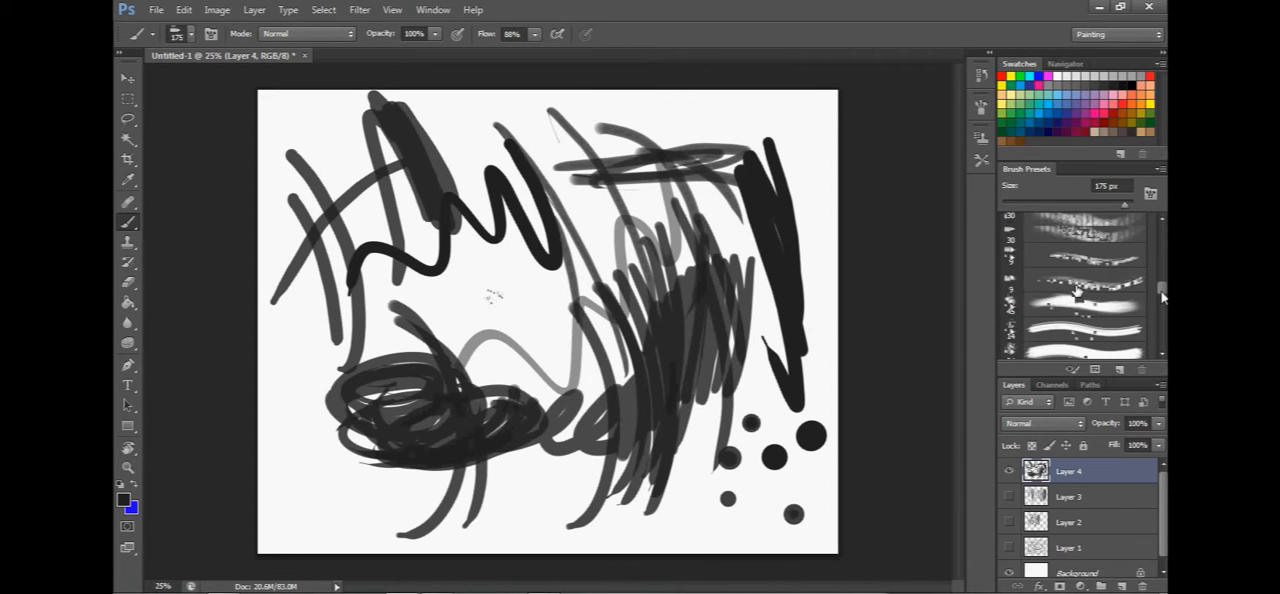
left_click(1071, 287)
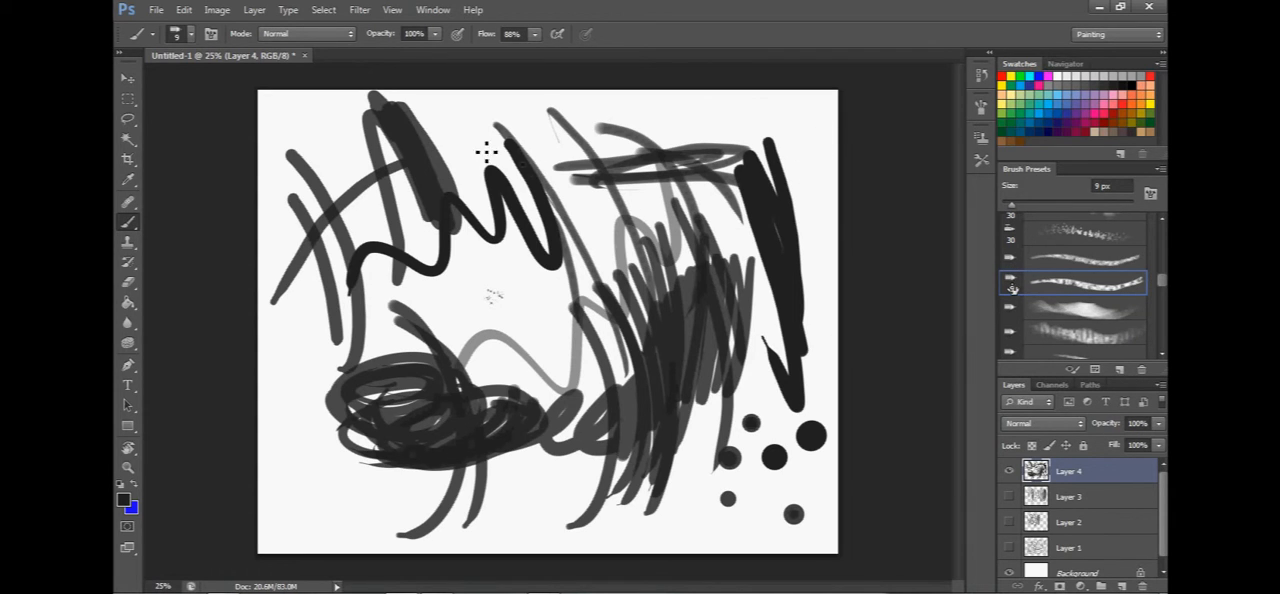
left_click_drag(483, 106, 408, 353)
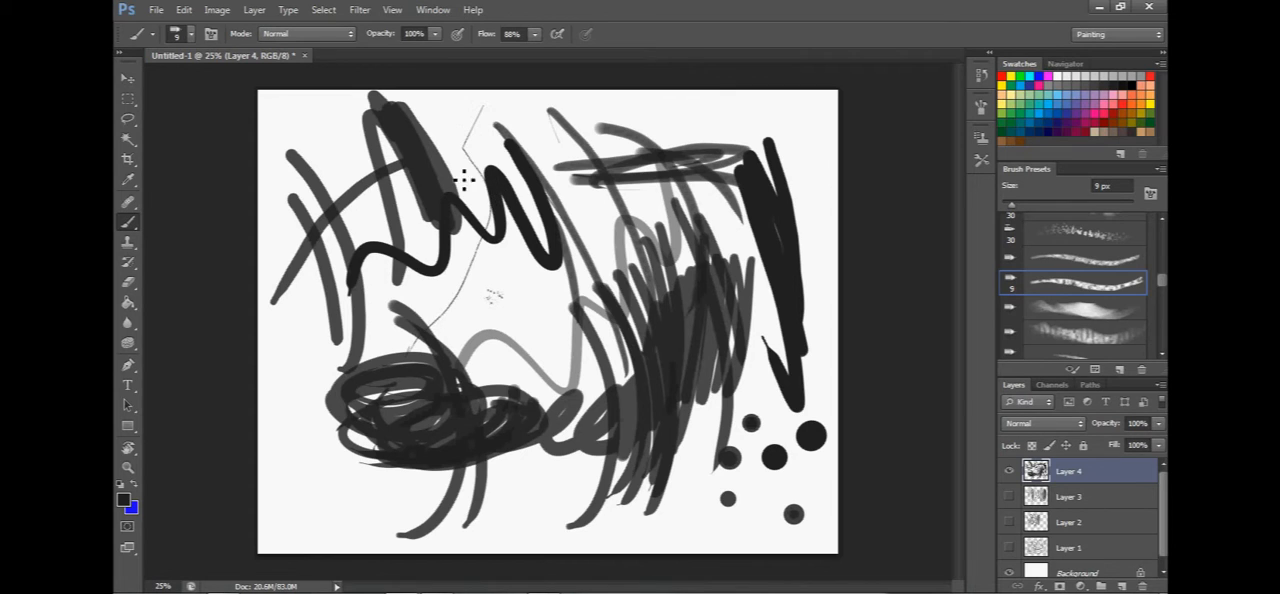
left_click_drag(466, 215, 482, 364)
Enlarge the broken-line brush to 30 px and paint two long strokes down the left side of the canvas.
key("bracketright")
key("bracketright")
Enlarge the broken-line brush to 60 px and browse the textured presets further down the list.
key("bracketright")
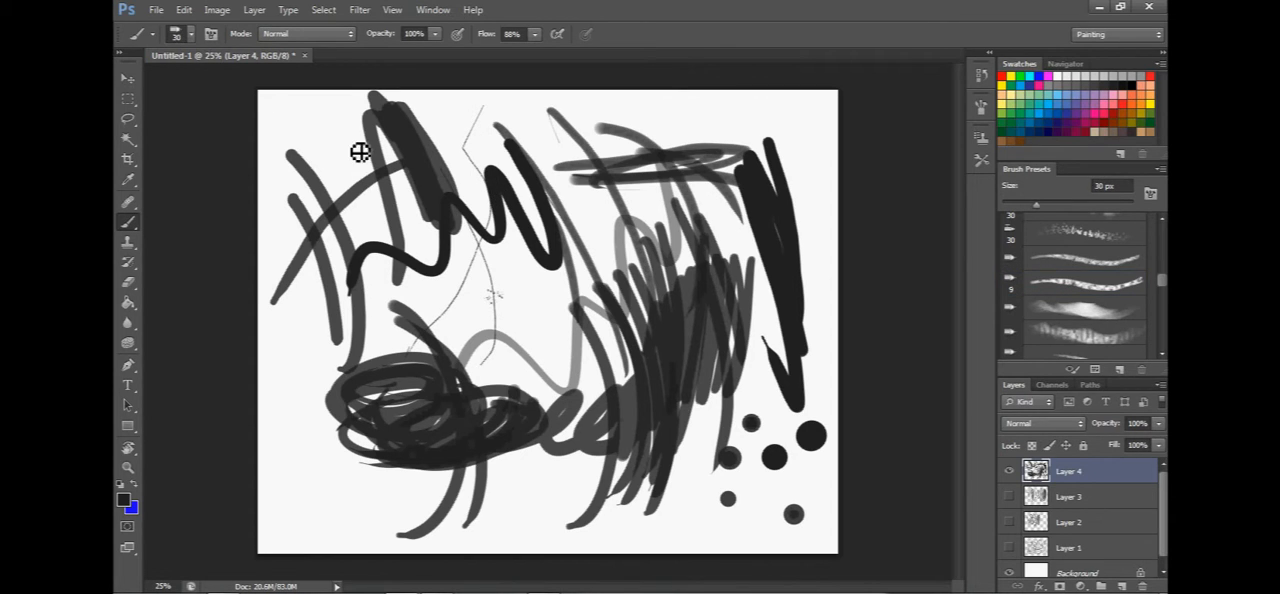
left_click_drag(323, 128, 358, 324)
left_click_drag(301, 140, 282, 438)
key("bracketright")
key("bracketright")
key("bracketright")
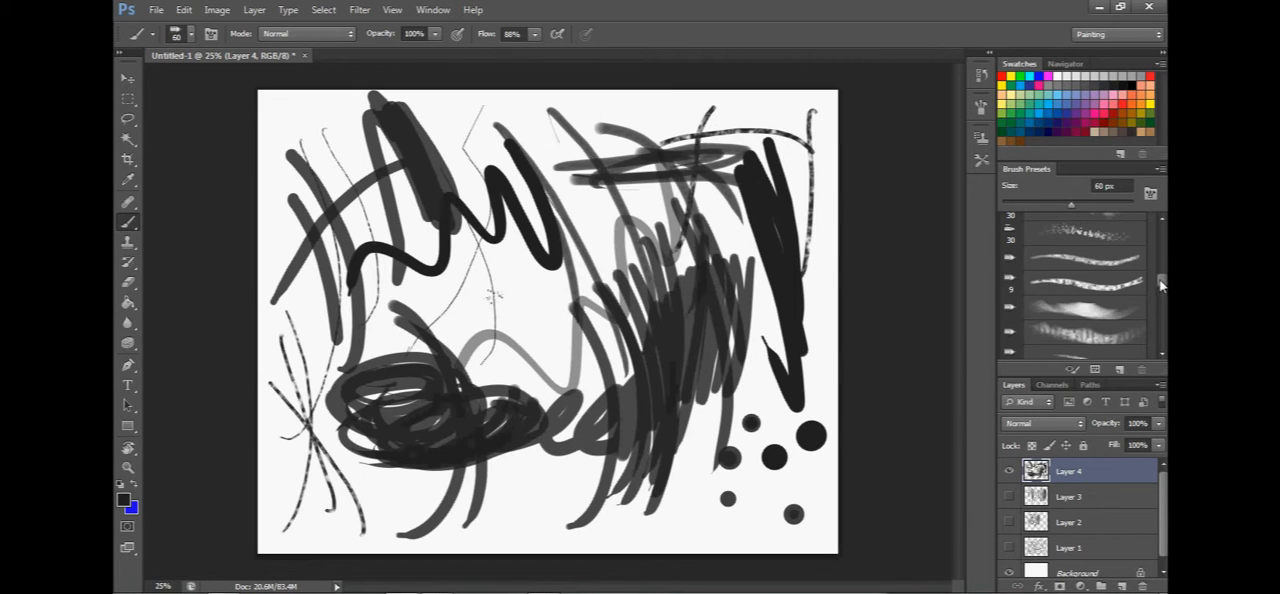
mouse_move(1161, 285)
left_mouse_down()
mouse_move(1162, 228)
mouse_move(1162, 318)
mouse_move(1162, 291)
left_mouse_up()
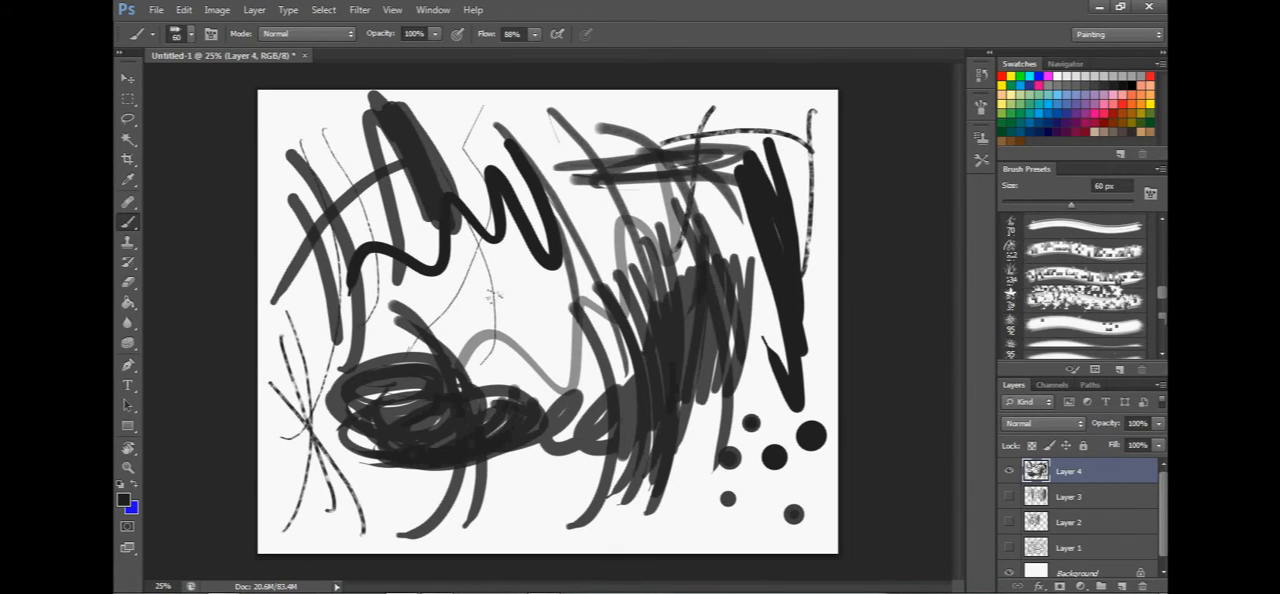
Paint curved strokes and a loop in the middle of Layer 4 with the tapered hard round brush, enlarging it to 100 px.
scroll(1072, 309, "up", 10)
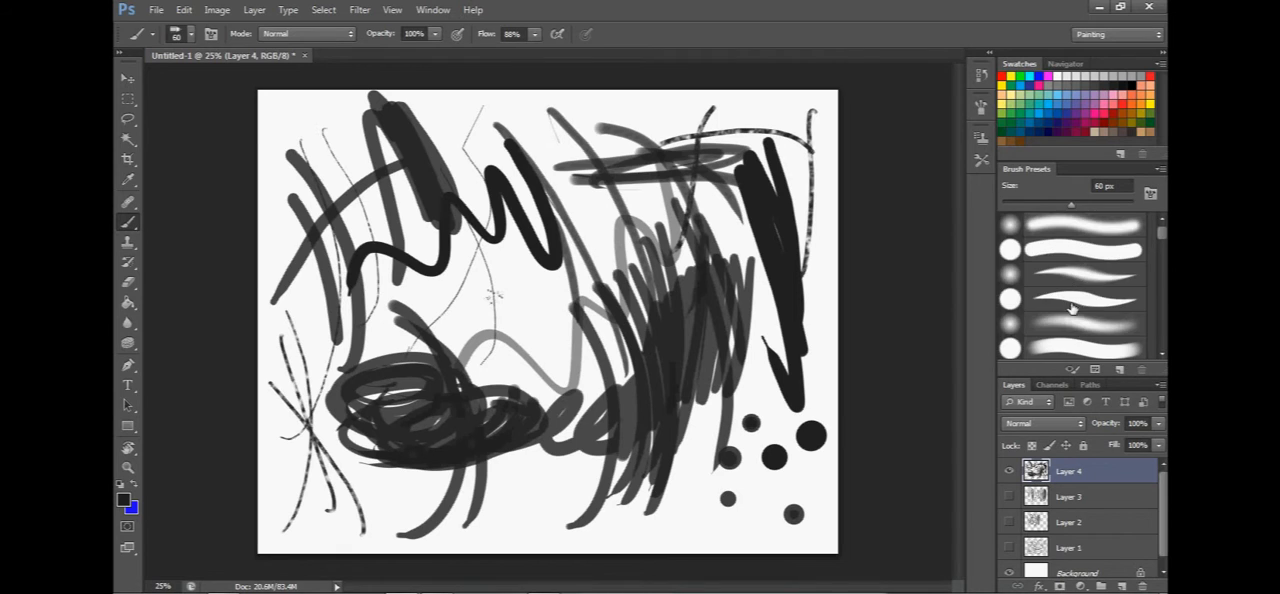
left_click(1010, 299)
left_click_drag(545, 285, 465, 385)
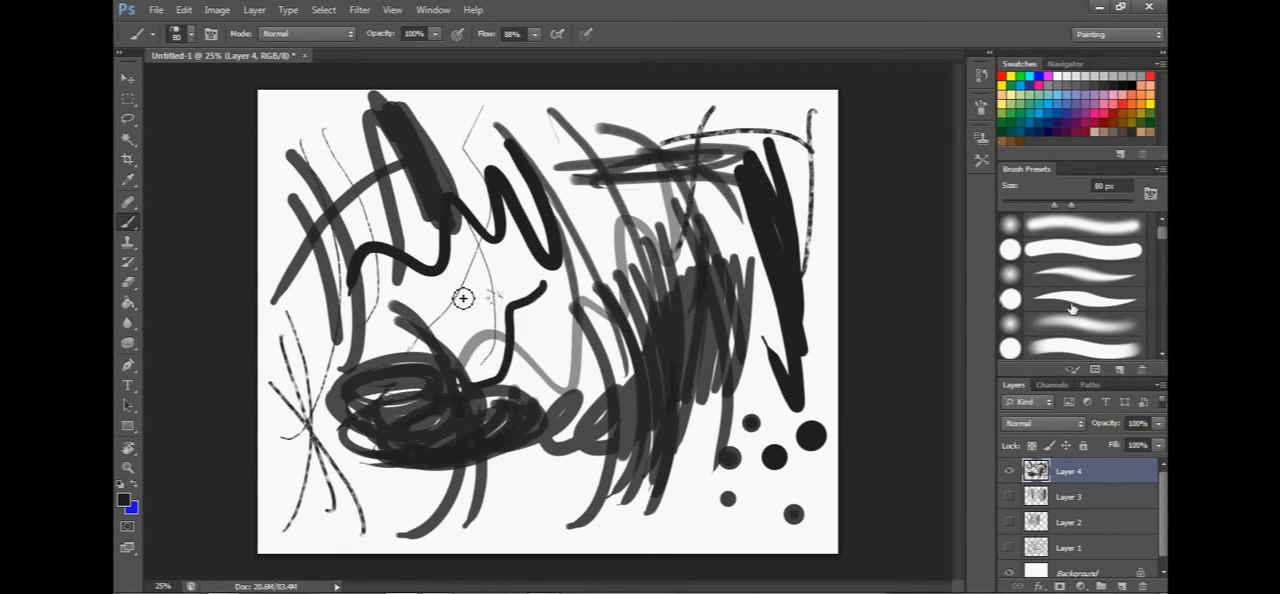
left_click(1072, 309)
mouse_move(443, 281)
left_mouse_down()
mouse_move(506, 368)
mouse_move(492, 388)
left_mouse_up()
left_click_drag(398, 315, 488, 412)
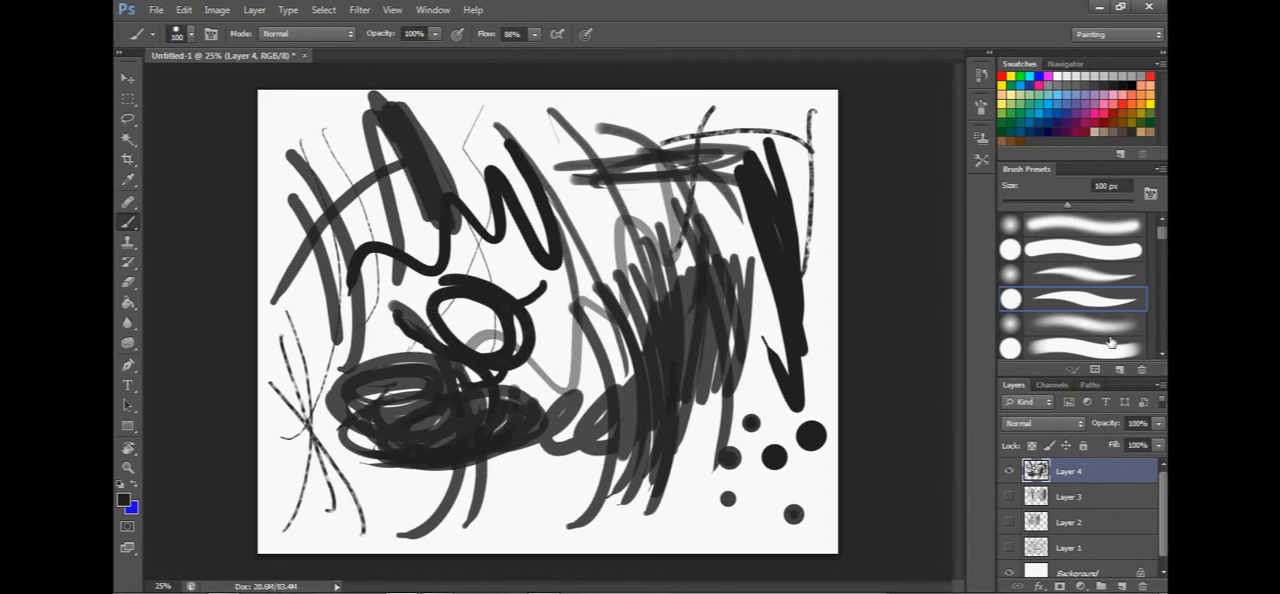
Make Layer 4 the active visible layer and hide Layer 5.
left_click_drag(1163, 238, 1163, 277)
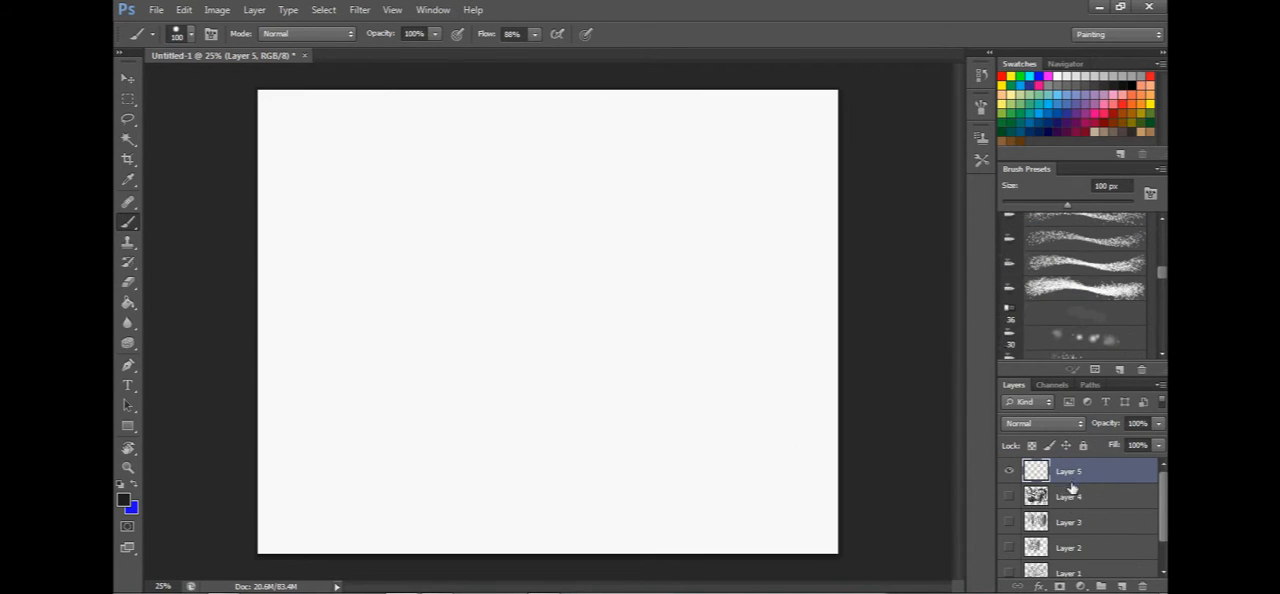
left_click(1076, 503)
left_click(1008, 497)
left_click(1008, 471)
Erase thin lines and scribbles through the painted strokes on Layer 4 with the 13 px Eraser.
key("e")
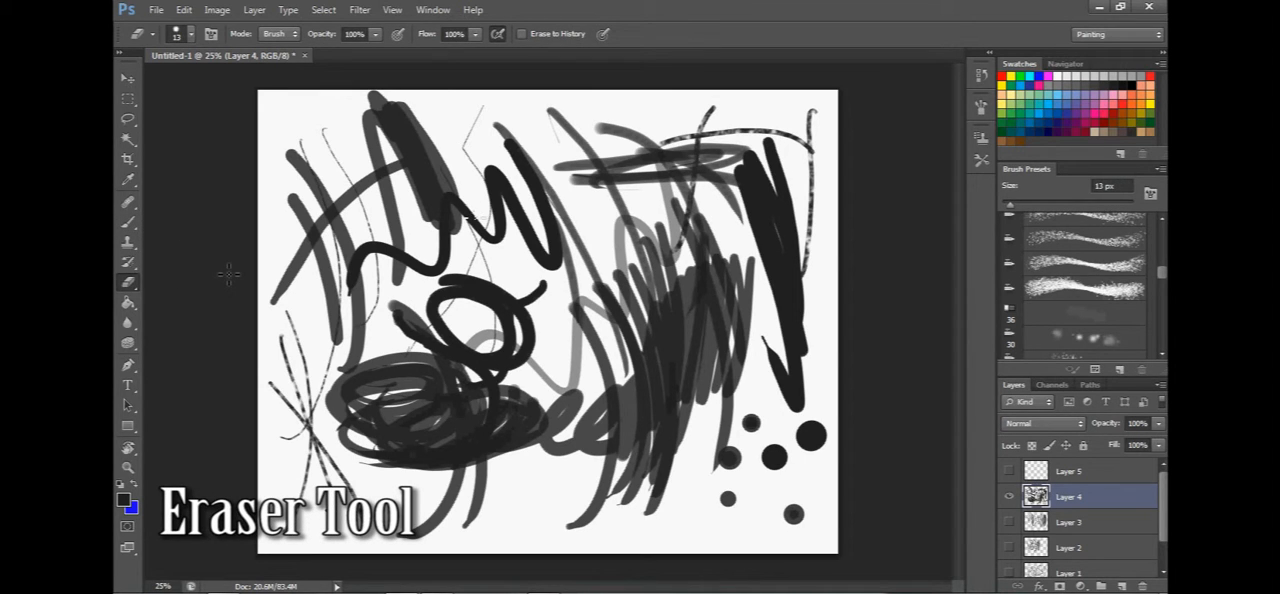
left_click_drag(488, 190, 545, 168)
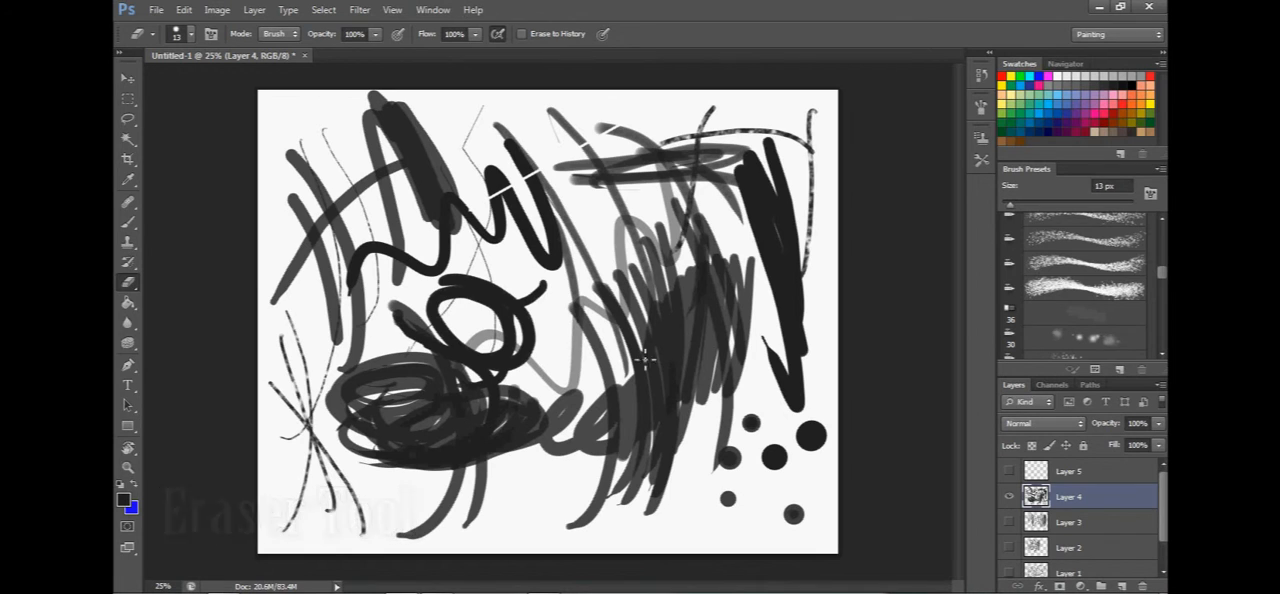
mouse_move(663, 341)
left_mouse_down()
mouse_move(666, 305)
mouse_move(484, 418)
mouse_move(398, 387)
mouse_move(409, 442)
mouse_move(710, 325)
mouse_move(800, 270)
mouse_move(660, 327)
left_mouse_up()
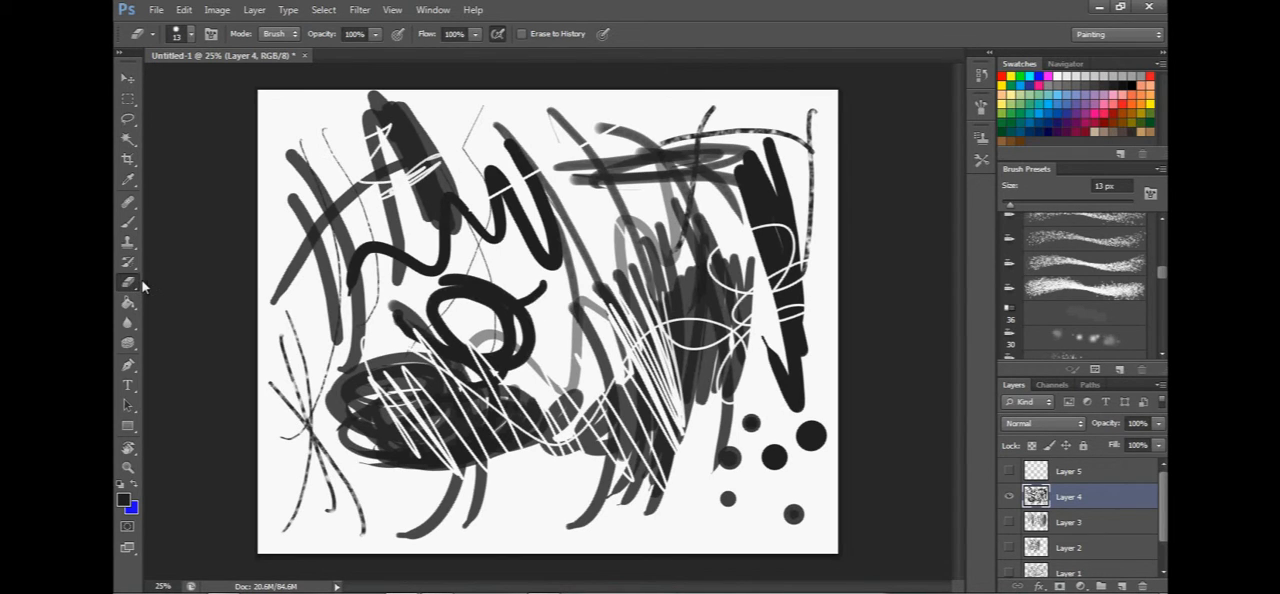
Adjust the eraser's brush size and erase several diagonal swaths through the strokes at the upper left of the canvas.
left_click(193, 36)
left_click(193, 36)
left_click(193, 36)
left_click(193, 36)
left_click(193, 36)
left_click_drag(145, 102, 170, 102)
left_click_drag(380, 138, 472, 295)
left_click_drag(430, 182, 454, 230)
mouse_move(390, 125)
left_mouse_down()
mouse_move(434, 208)
mouse_move(494, 251)
left_mouse_up()
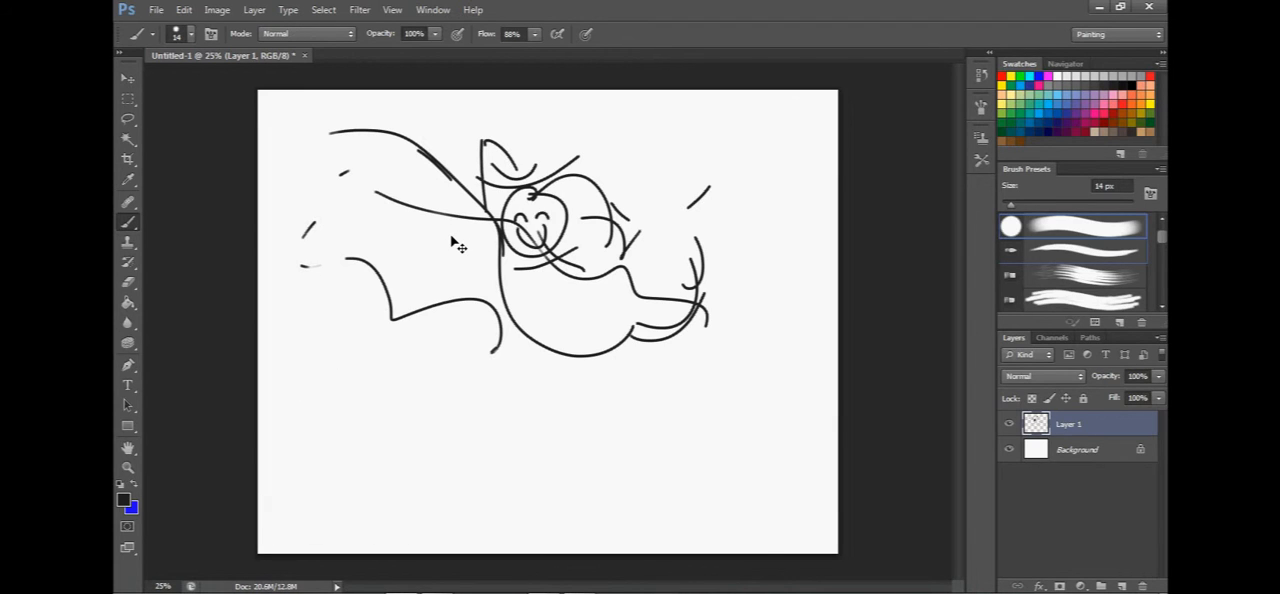
Step backward through the history until every stroke of the line sketch on Layer 1 is undone.
scroll(486, 238, "up", 4)
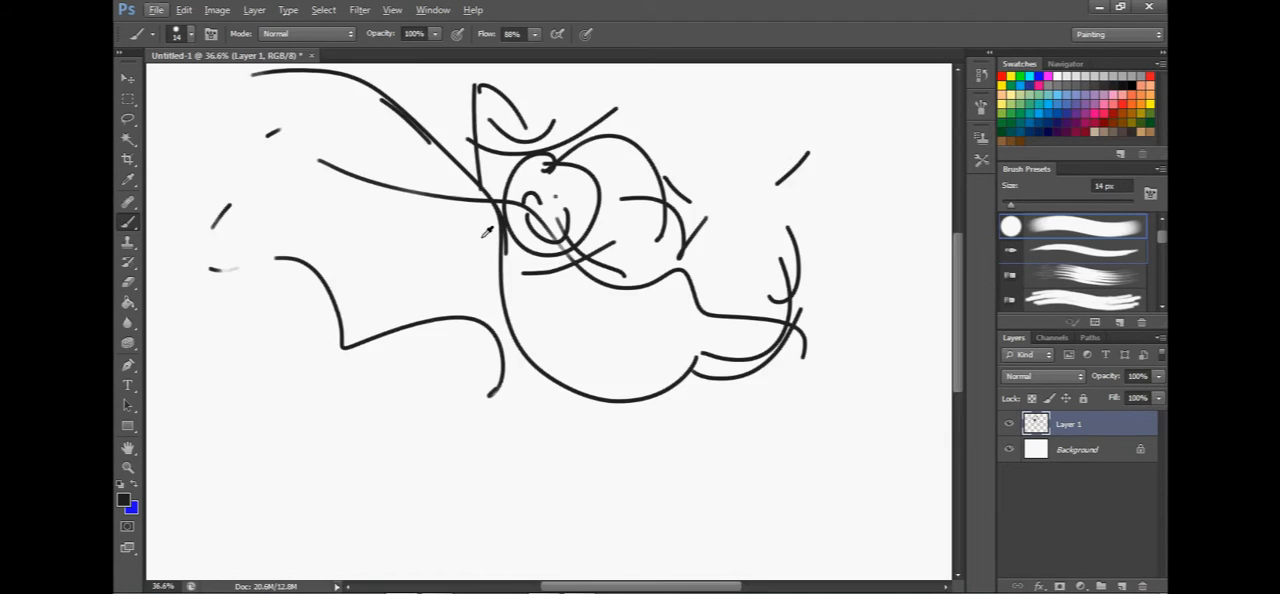
scroll(492, 252, "down", 2)
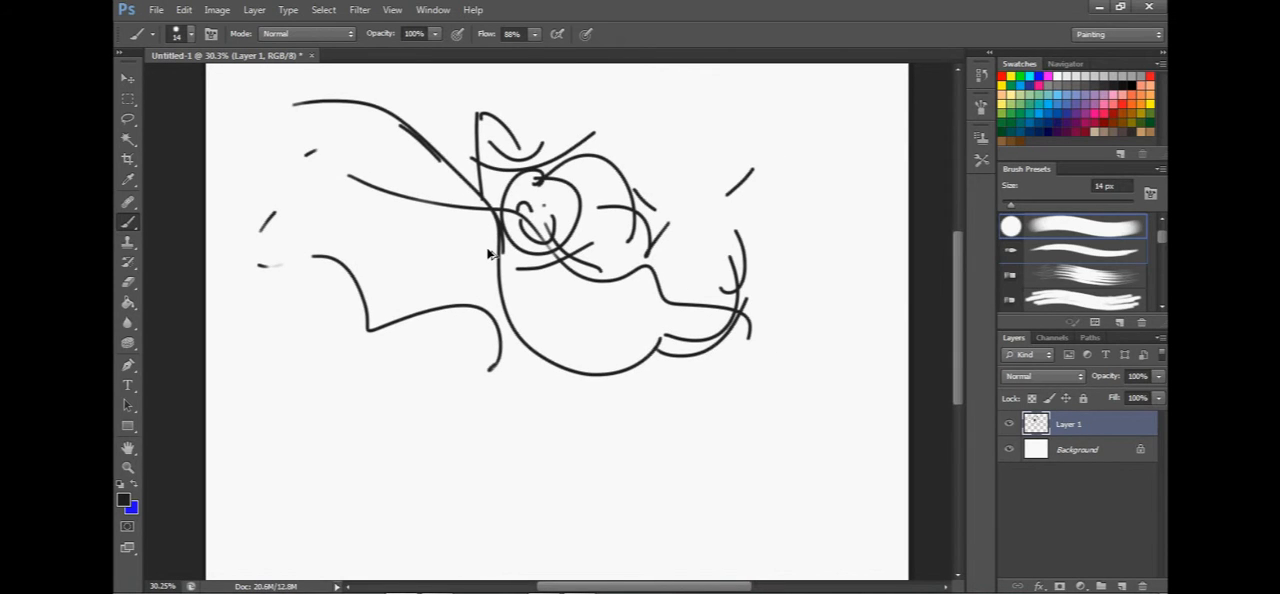
key("ctrl+alt+z")
key("ctrl+alt+z")
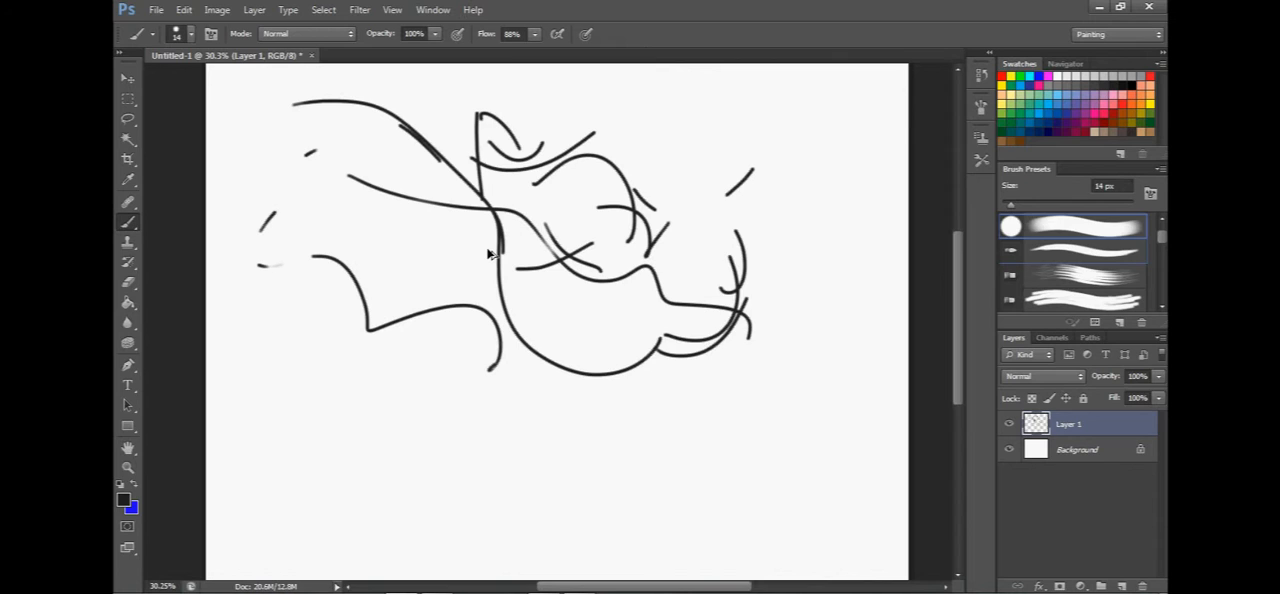
key("ctrl+alt+z")
key("ctrl+alt+z")
key("ctrl+alt+z")
key("ctrl+alt+z")
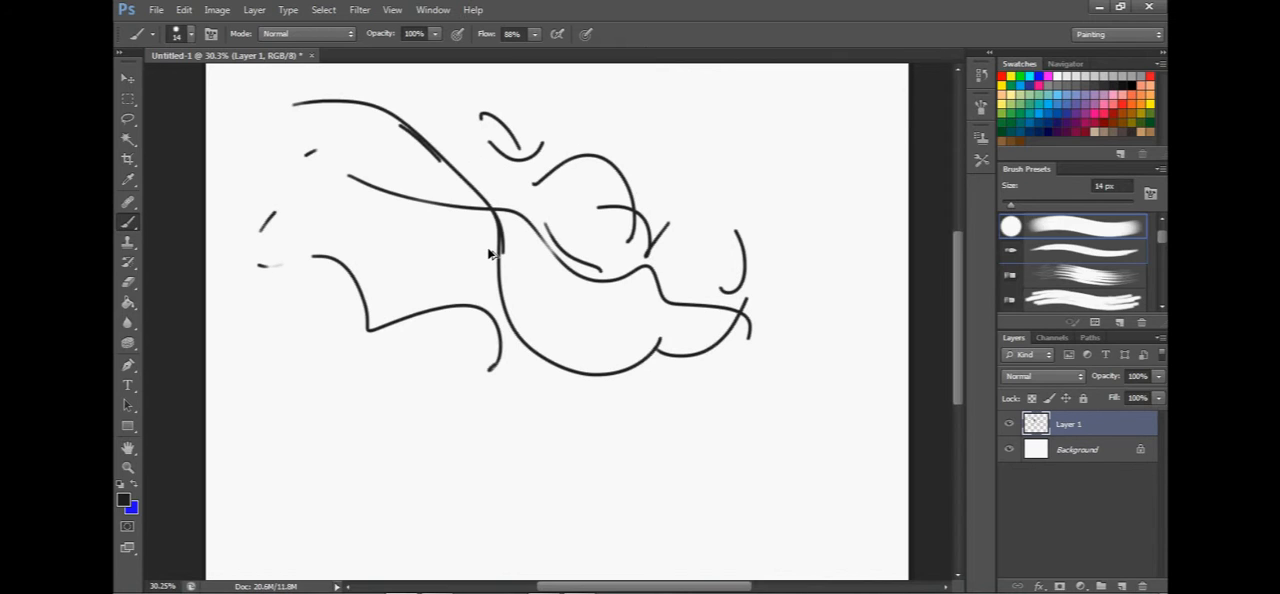
key("ctrl+alt+z")
key("ctrl+alt+z")
key("ctrl+alt+z")
key("ctrl+alt+z")
key("ctrl+alt+z")
key("ctrl+alt+z")
key("ctrl+alt+z")
key("ctrl+alt+z")
key("ctrl+alt+z")
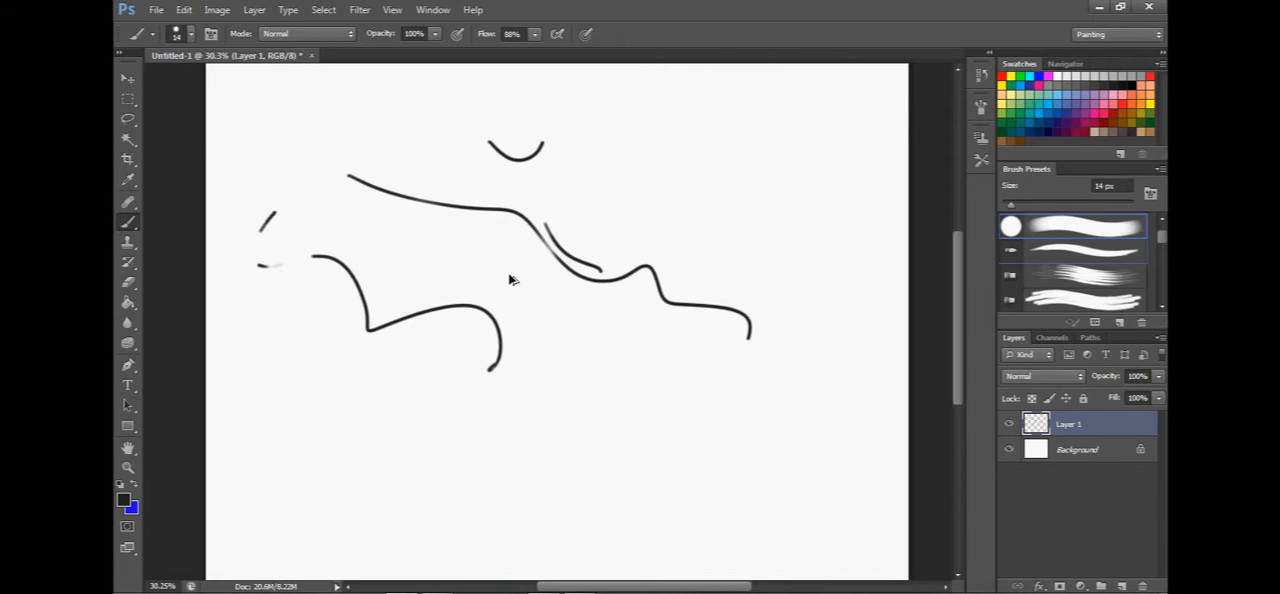
key("ctrl+alt+z")
key("ctrl+alt+z")
key("ctrl+alt+z")
key("ctrl+alt+z")
key("ctrl+alt+z")
key("ctrl+alt+z")
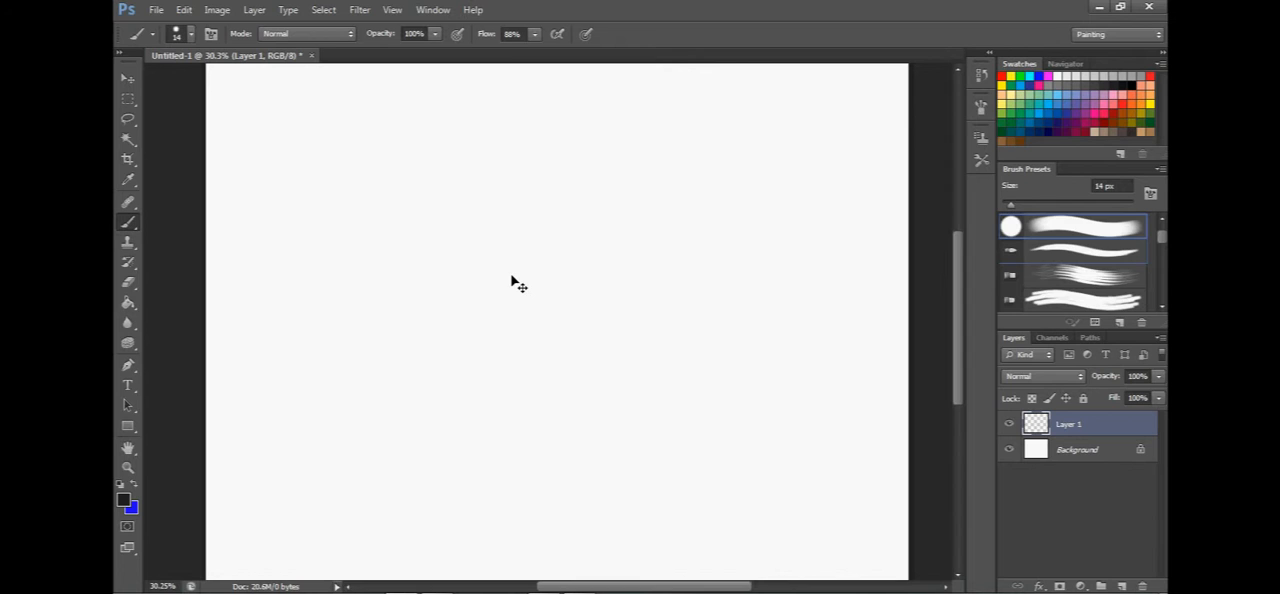
Step forward through the history to restore the sketch strokes up to the short curve at the lower right.
key("ctrl+shift+z")
key("ctrl+shift+z")
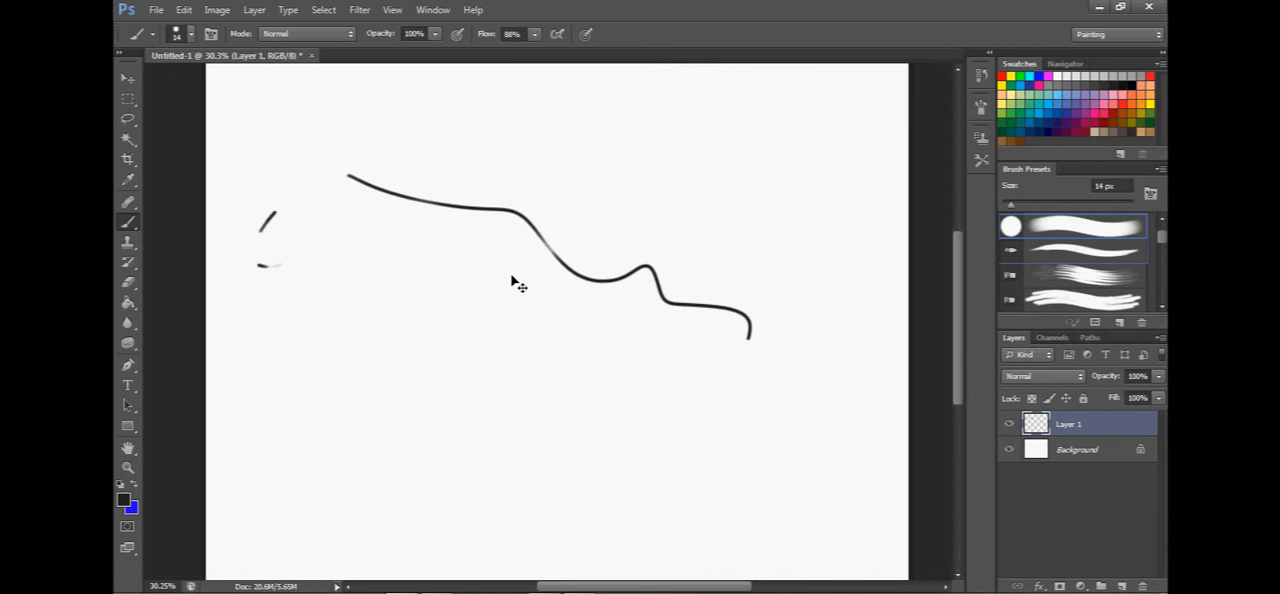
key("ctrl+shift+z")
key("ctrl+shift+z")
key("ctrl+shift+z")
key("ctrl+shift+z")
key("ctrl+shift+z")
key("ctrl+shift+z")
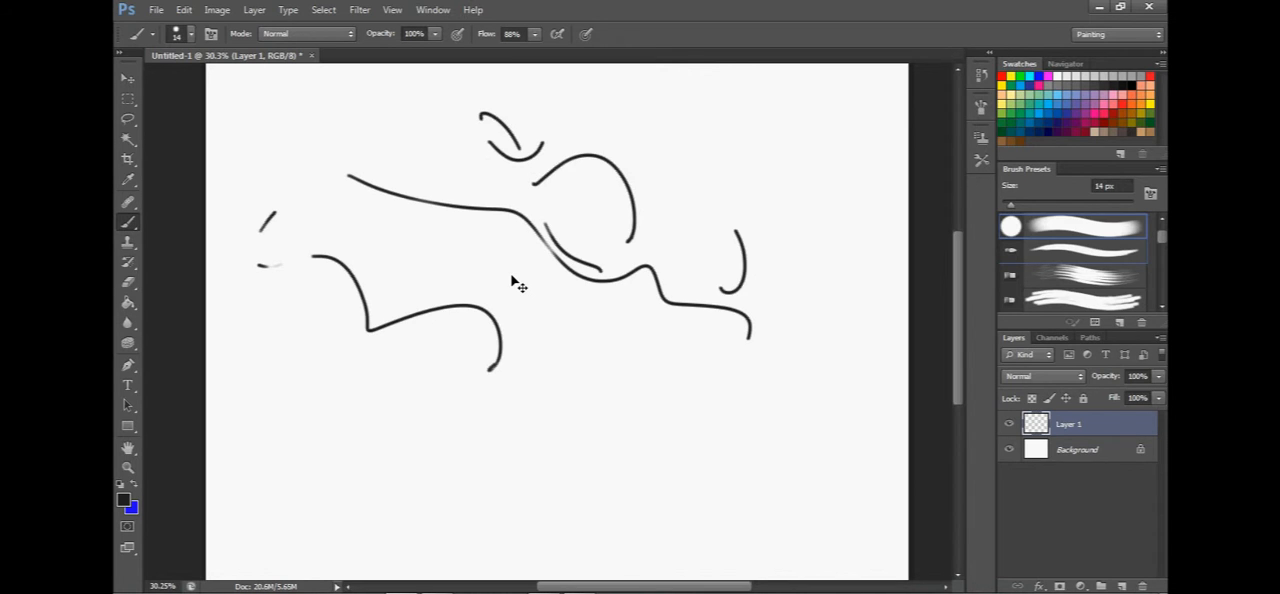
key("ctrl+shift+z")
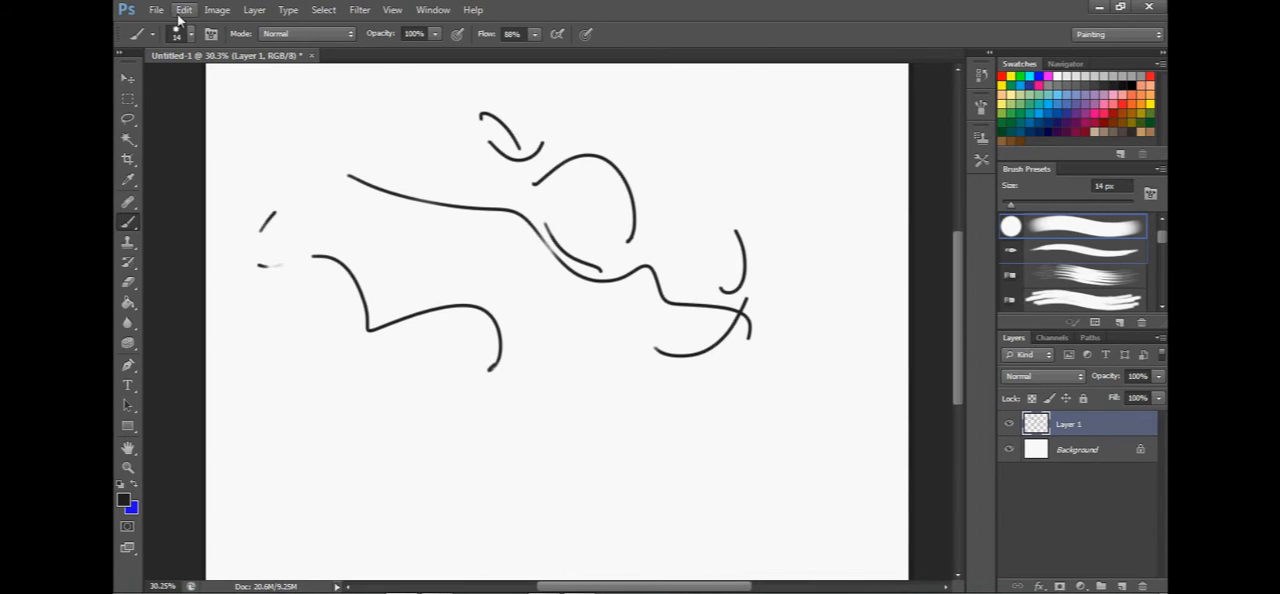
Step forward in the history to restore another sketch stroke, and step backward again.
left_click(183, 10)
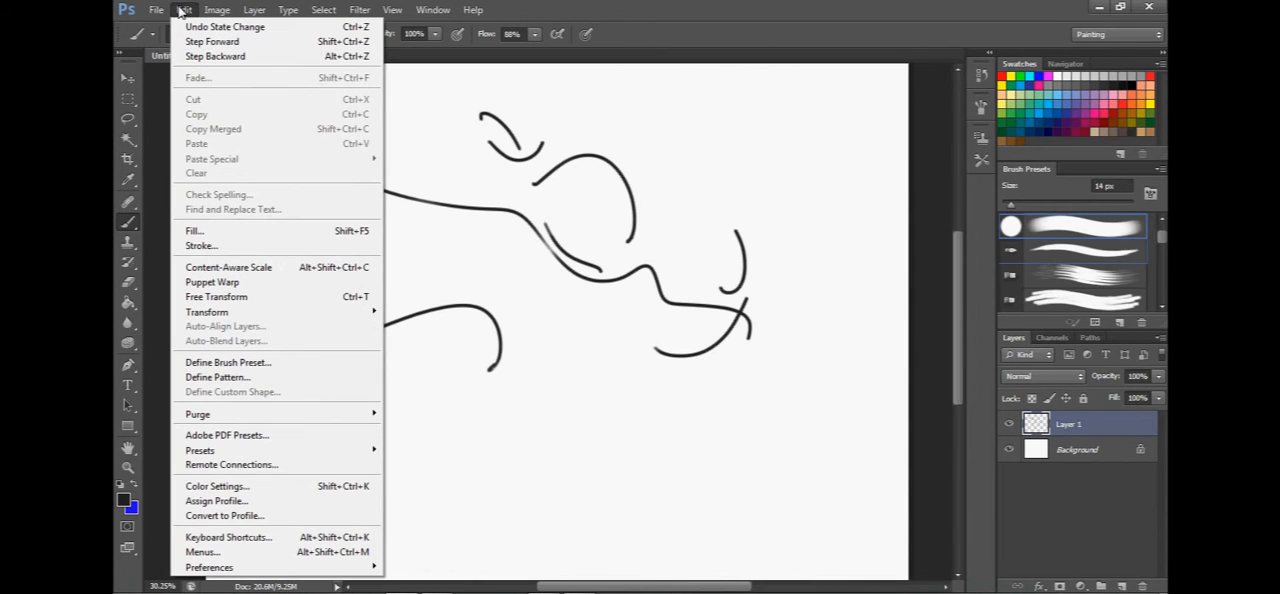
left_click(226, 42)
left_click(183, 10)
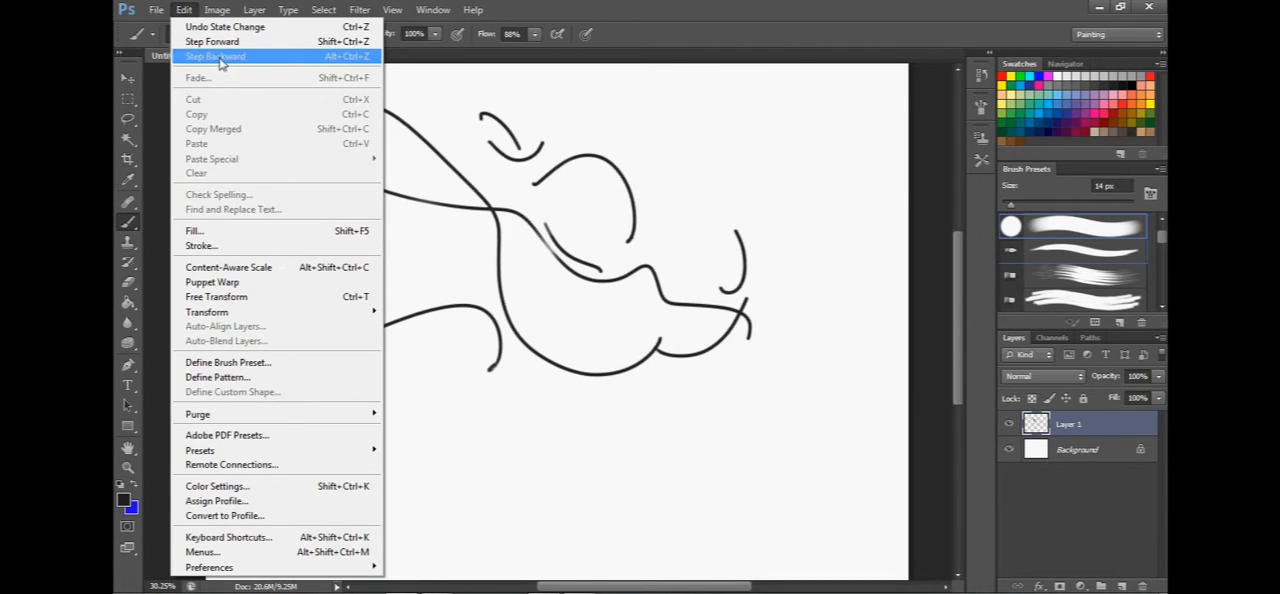
left_click(216, 56)
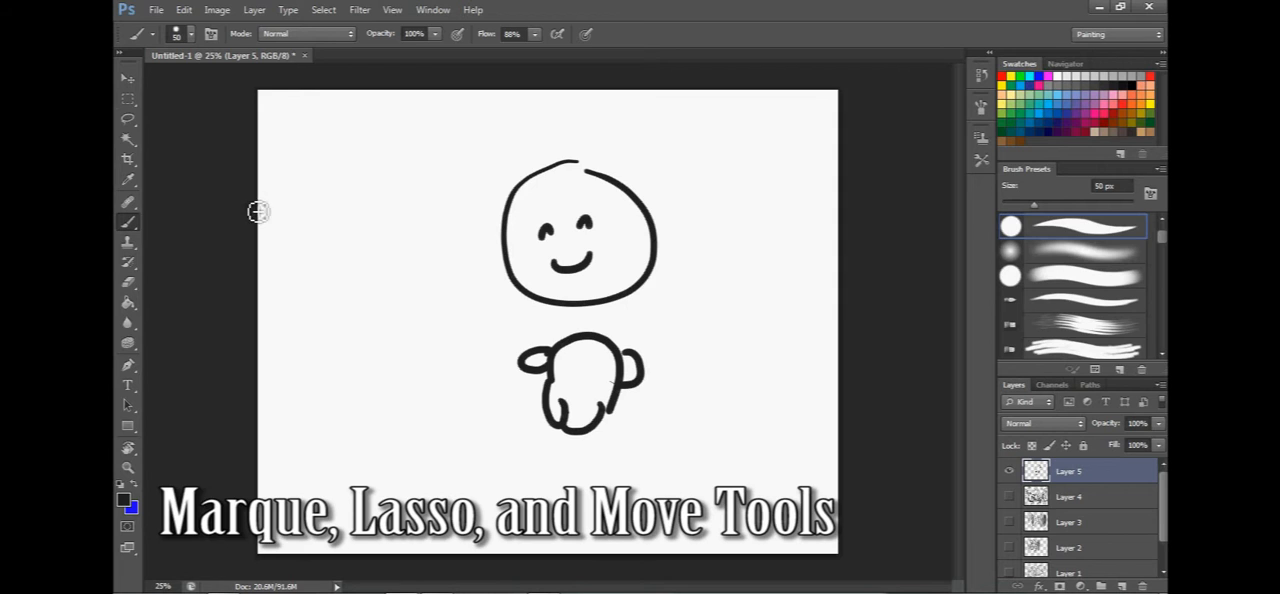
Select the smiling head with the Rectangular Marquee and move it down onto the body.
left_click(128, 119)
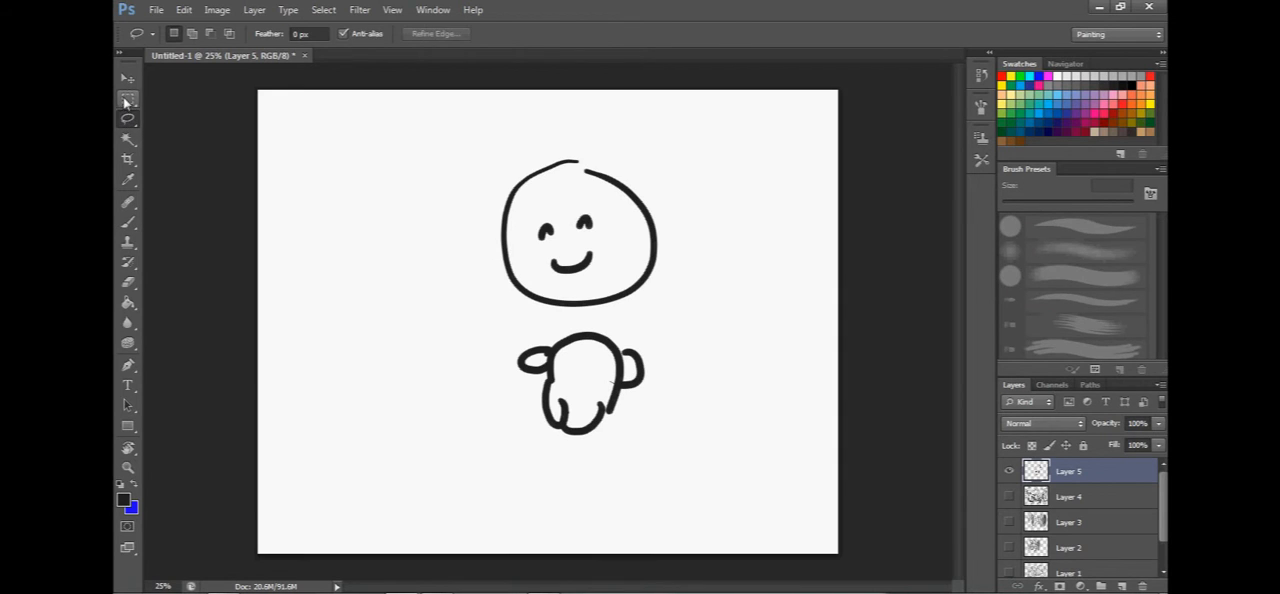
left_click(128, 99)
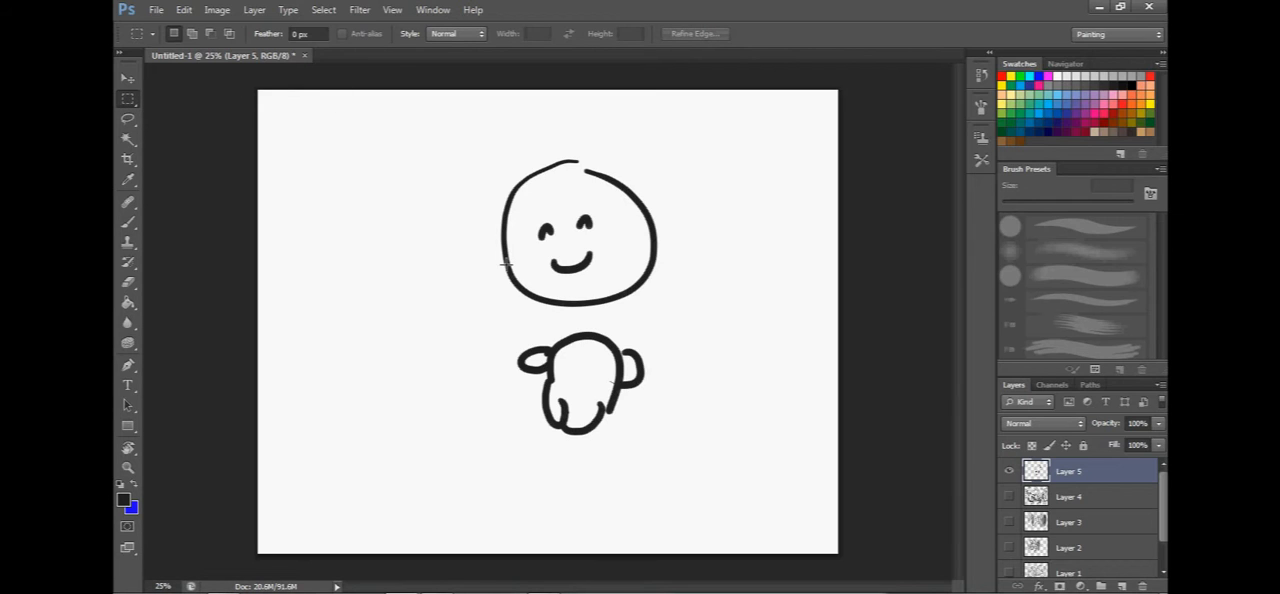
mouse_move(459, 141)
left_mouse_down()
mouse_move(623, 300)
mouse_move(685, 313)
left_mouse_up()
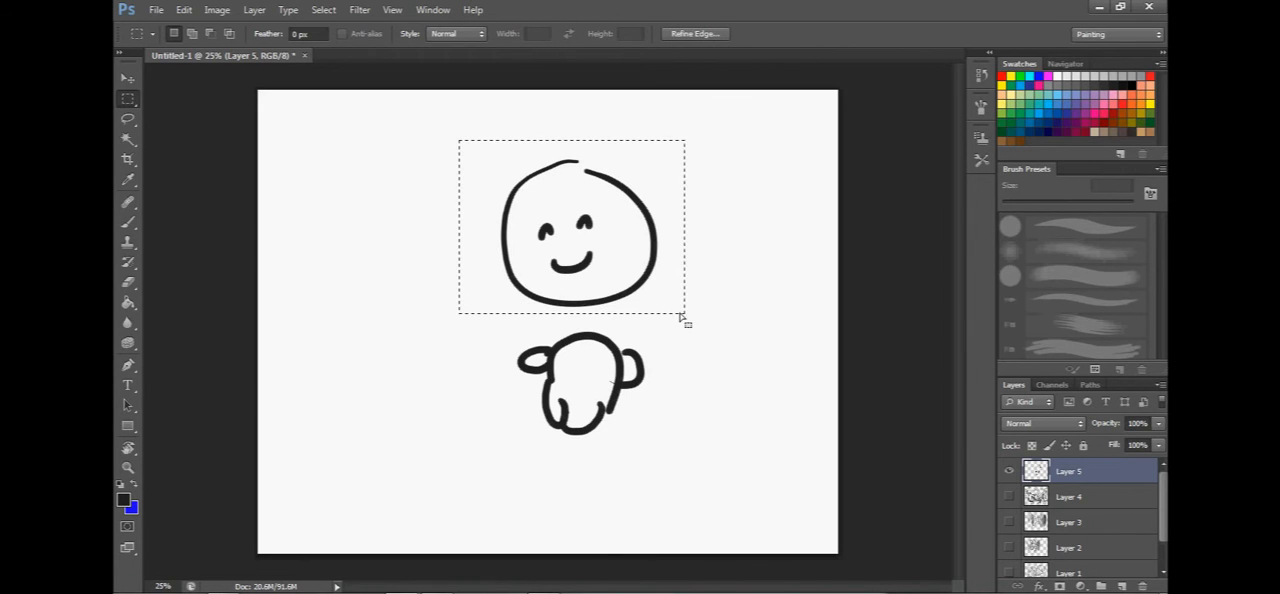
left_click(127, 78)
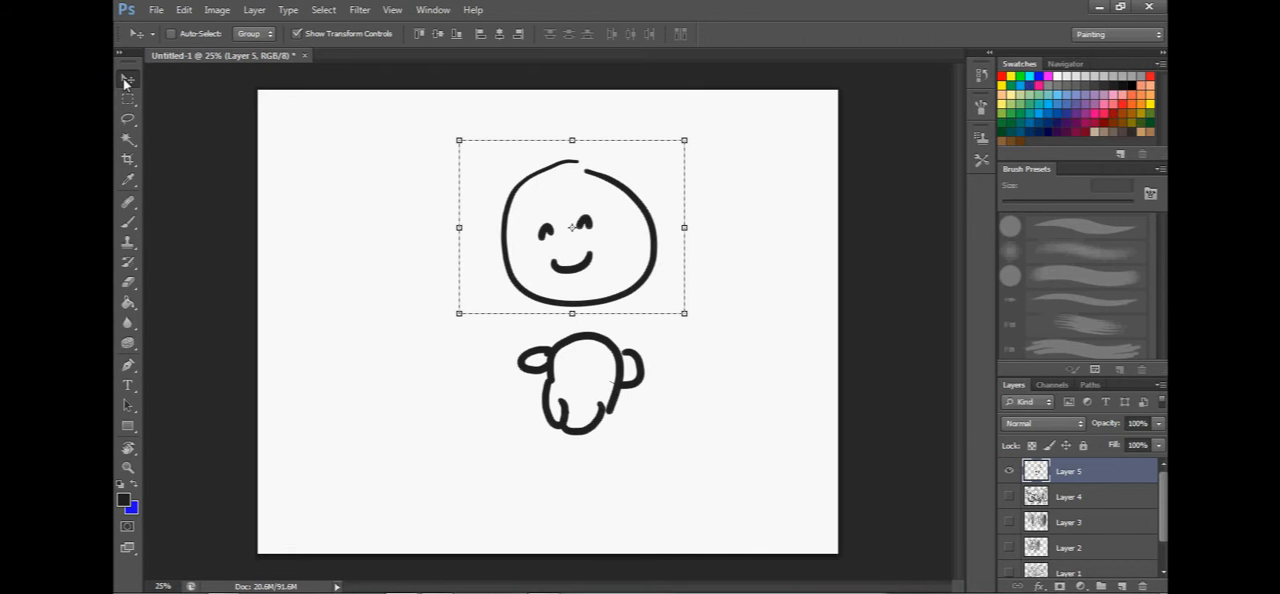
left_click_drag(556, 224, 561, 245)
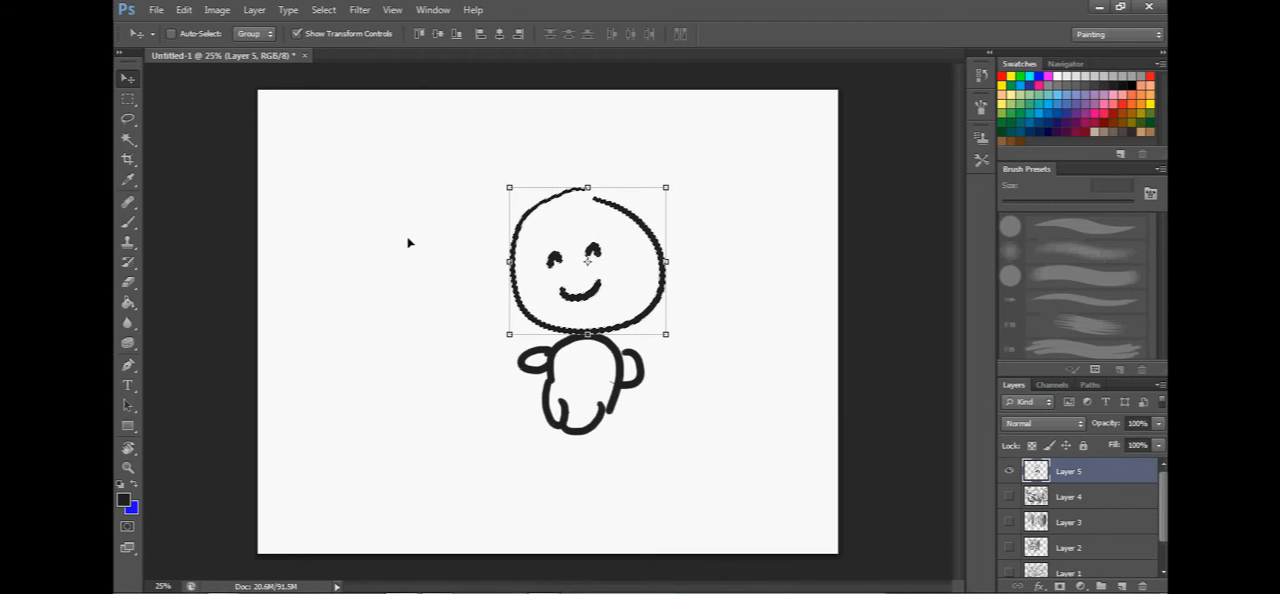
Return to the Rectangular Marquee tool and deselect the moved head.
left_click(128, 98)
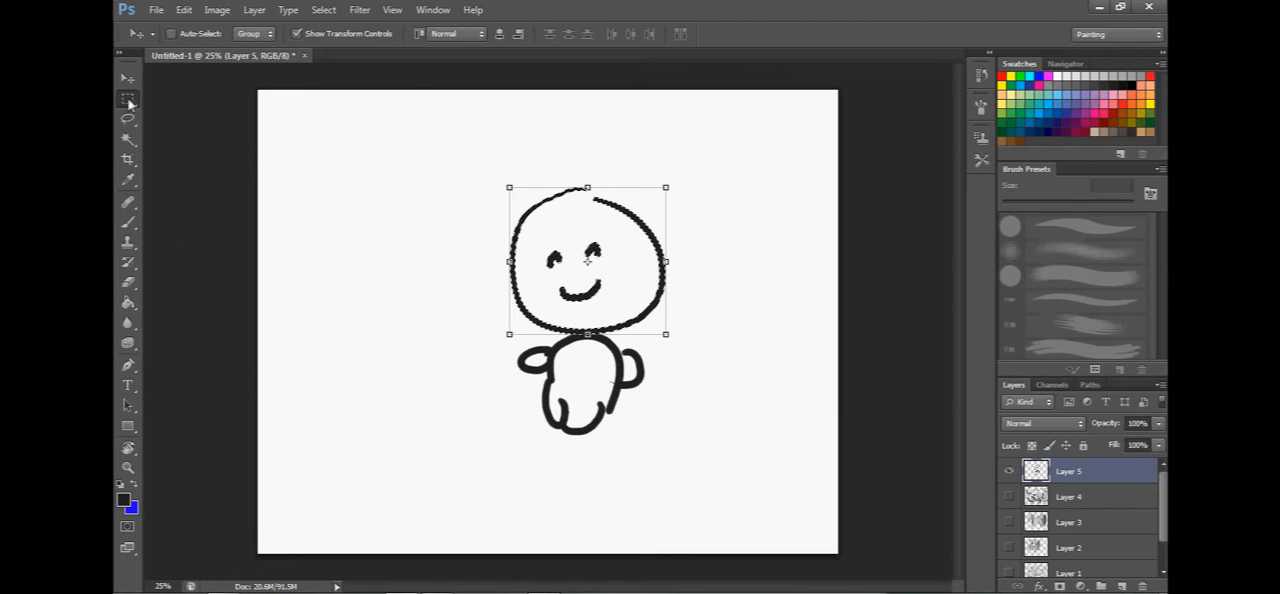
left_click(193, 149)
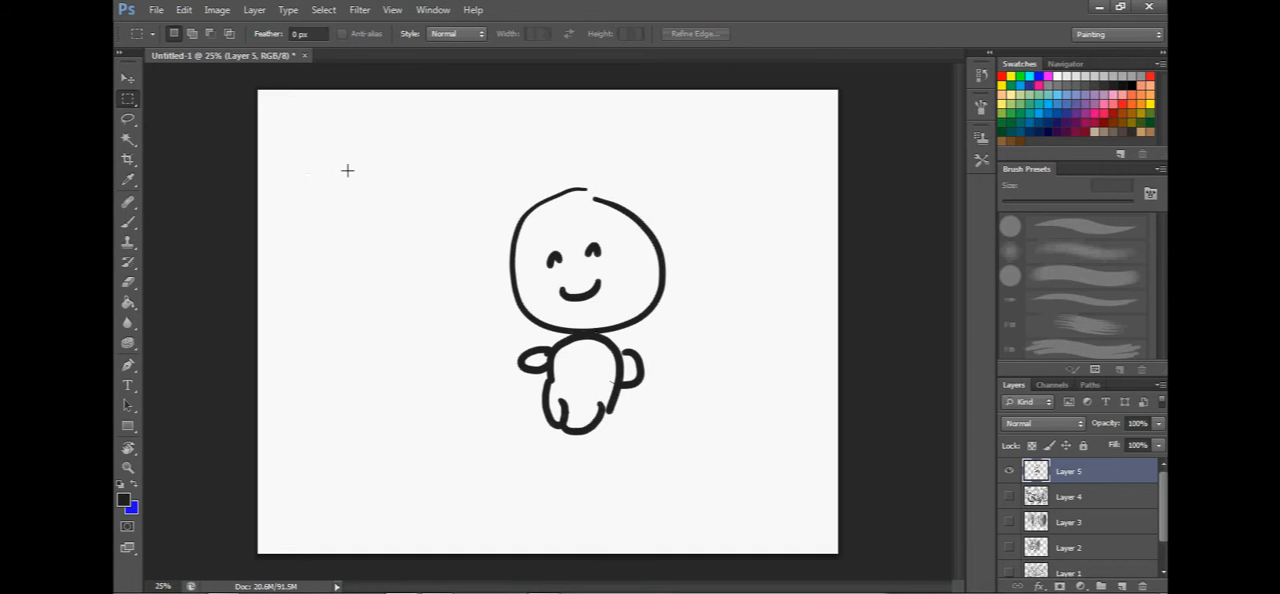
key("ctrl+z")
key("ctrl+d")
Select the whole figure with a rectangular marquee and paint loops across the selection's left edge with the 50 px brush.
left_click_drag(443, 133, 712, 464)
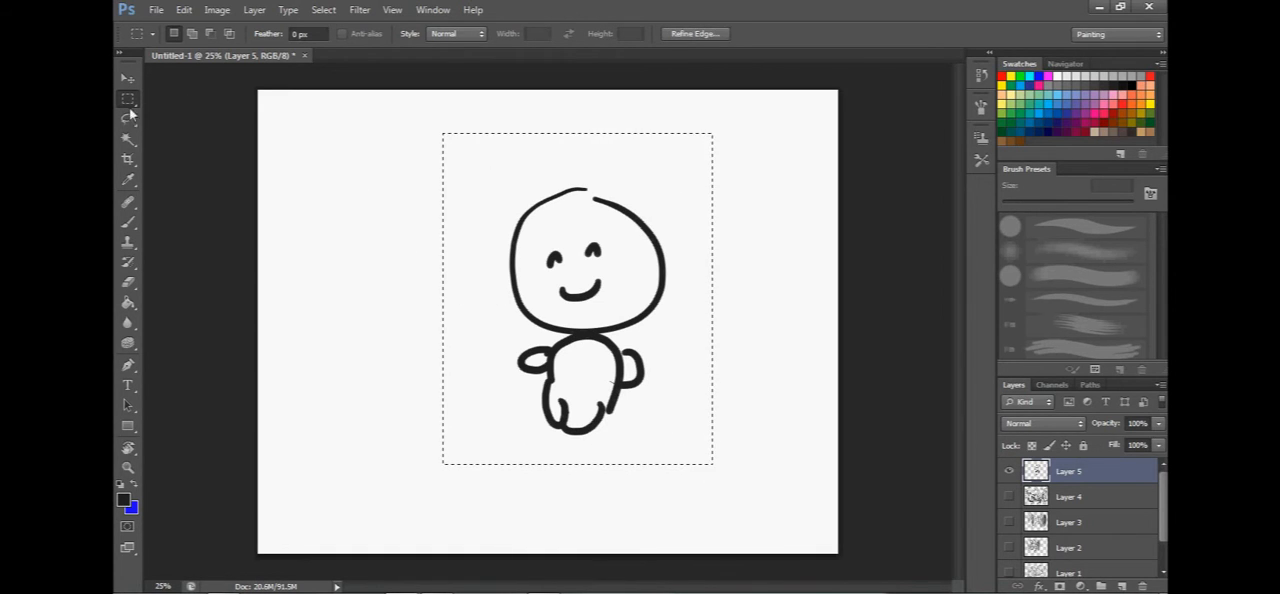
left_click(128, 222)
mouse_move(469, 174)
left_mouse_down()
mouse_move(371, 191)
mouse_move(482, 274)
mouse_move(445, 458)
left_mouse_up()
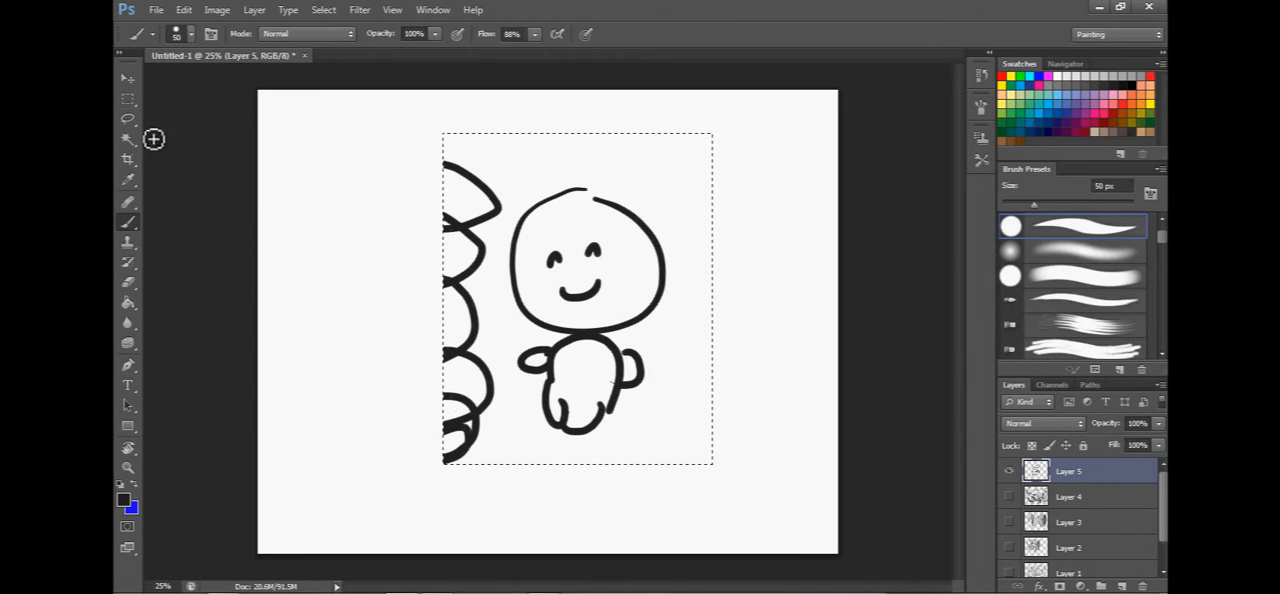
Extend the rectangular selection to the entire canvas and paint long curved strokes down the canvas's left side.
key("m")
left_click_drag(230, 86, 850, 590)
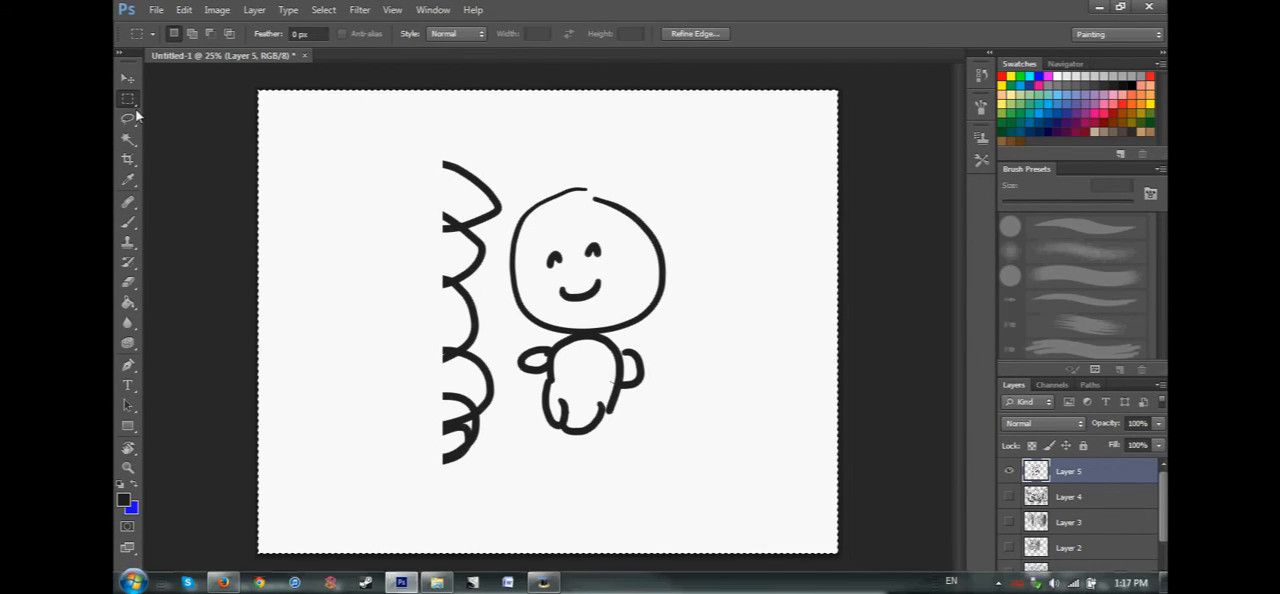
key("b")
left_click_drag(327, 165, 293, 390)
Move the selected artwork slightly to the left and deselect it with the Lasso tool.
left_click(128, 79)
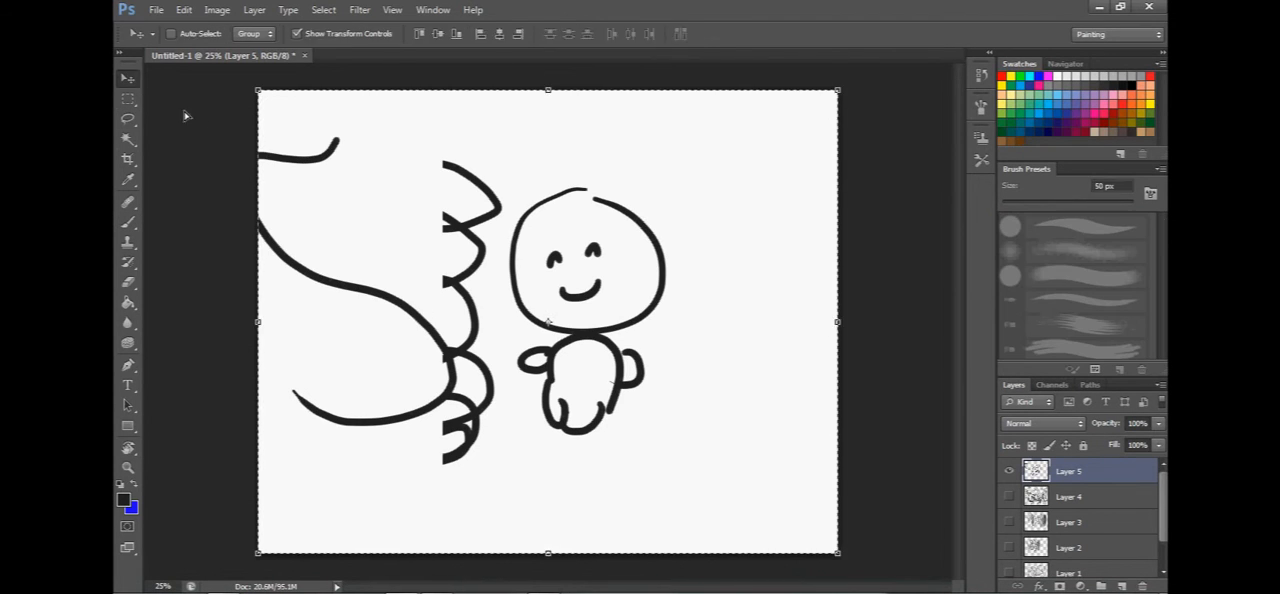
left_click_drag(345, 146, 339, 145)
left_click(128, 119)
left_click(338, 144)
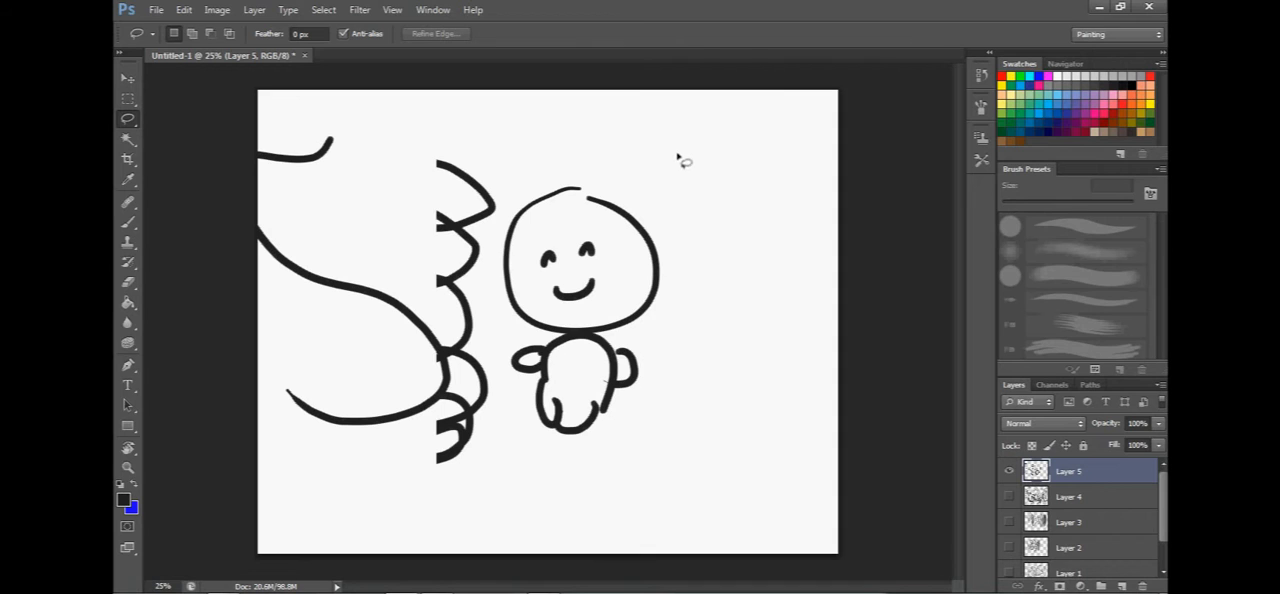
Lasso the large figure's left eye, move it above the right eye, and deselect it with the Rectangular Marquee tool.
left_click(130, 98)
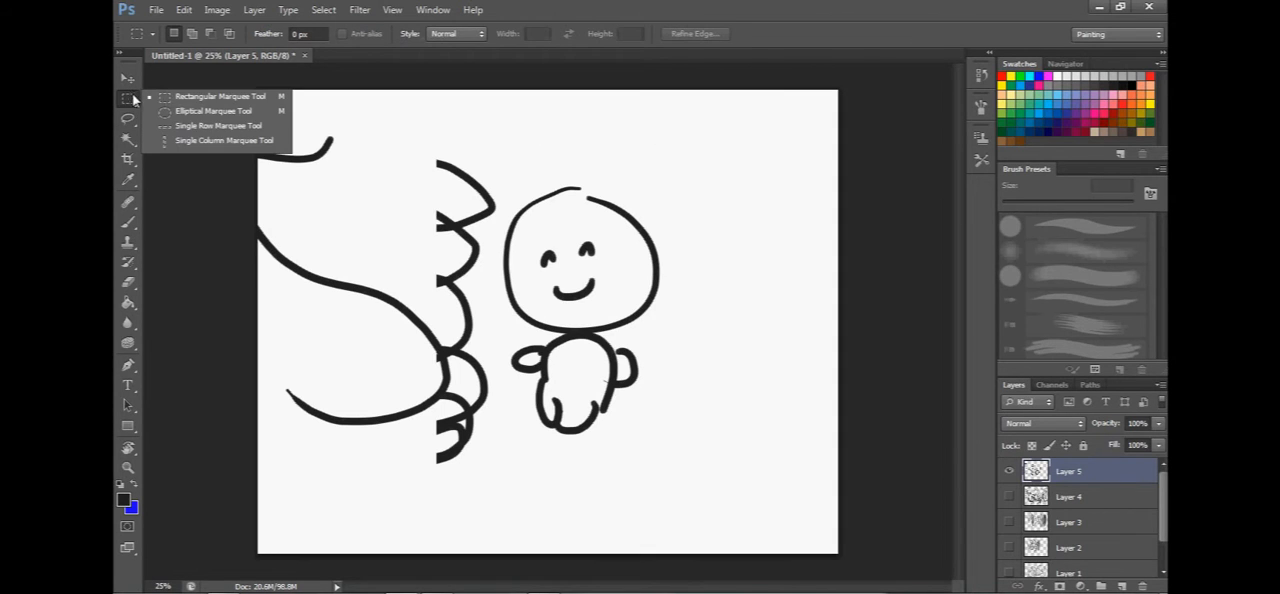
left_click(182, 112)
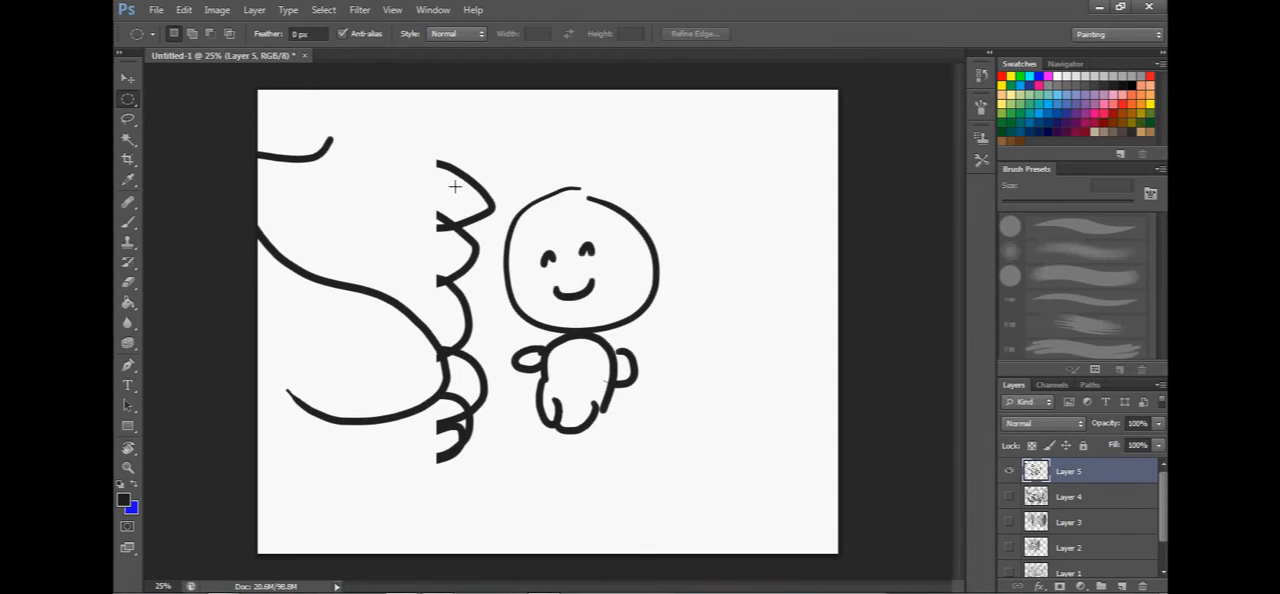
left_click(127, 118)
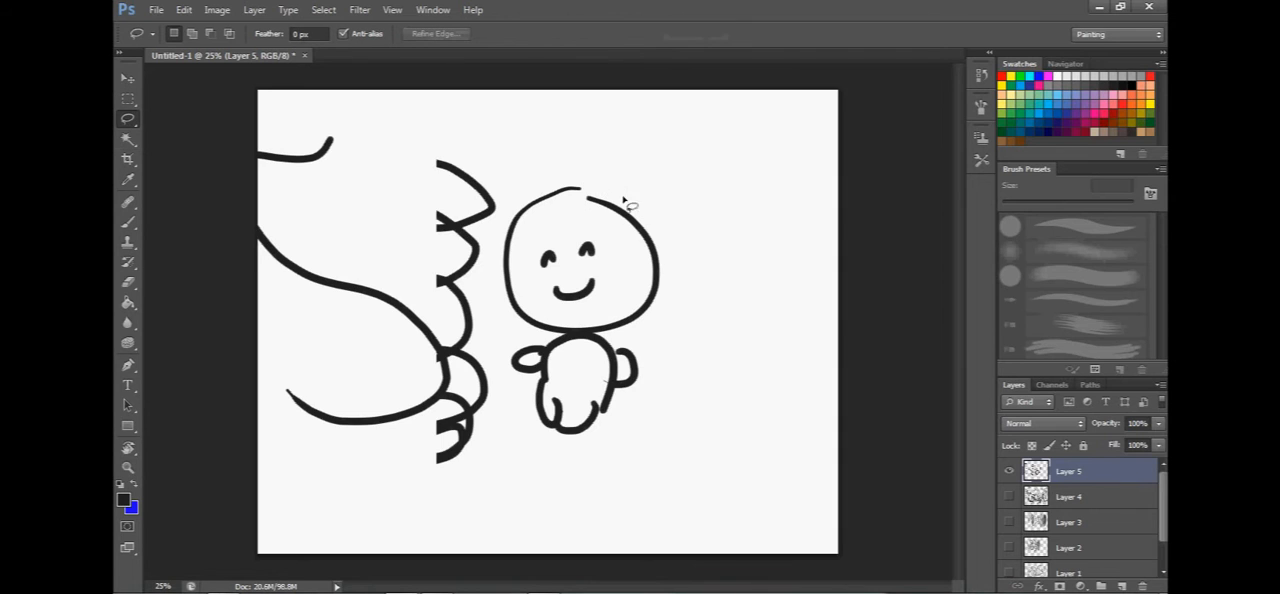
mouse_move(664, 168)
left_mouse_down()
mouse_move(599, 258)
mouse_move(745, 206)
mouse_move(661, 168)
left_mouse_up()
left_click(534, 266)
key("v")
mouse_move(558, 247)
left_mouse_down()
mouse_move(554, 264)
mouse_move(552, 248)
mouse_move(588, 223)
left_mouse_up()
left_click(128, 99)
left_click(205, 141)
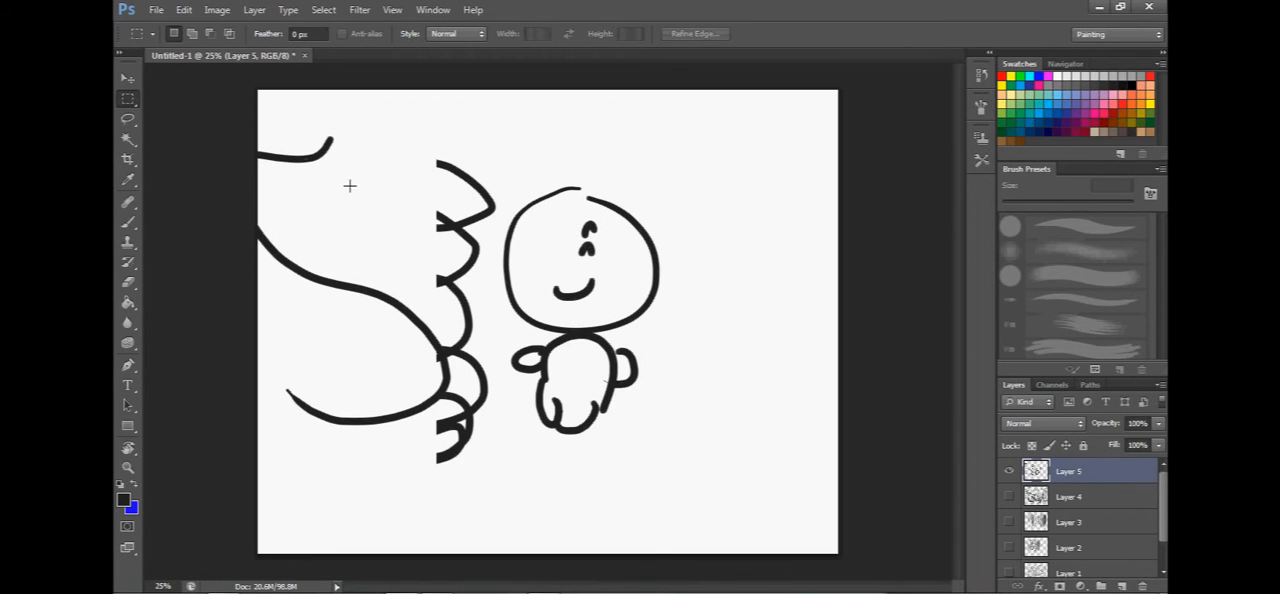
Draw a small smiling figure in the canvas's upper-right area with the 14 px brush and zoom in and back out on it.
left_click(131, 223)
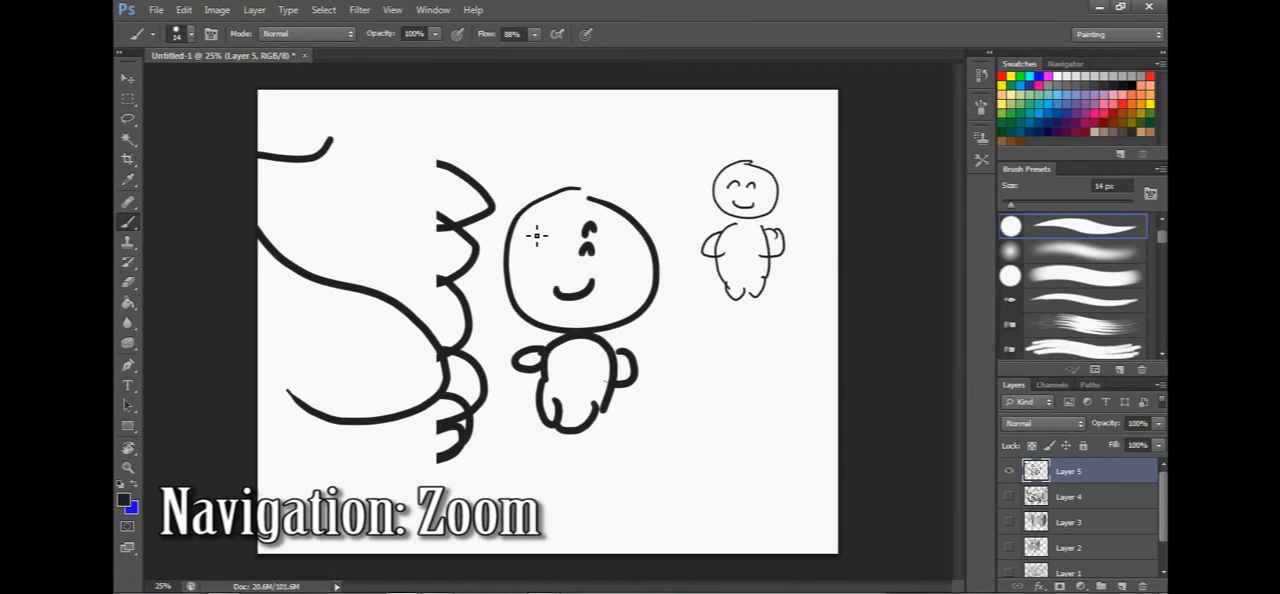
scroll(708, 268, "up", 5)
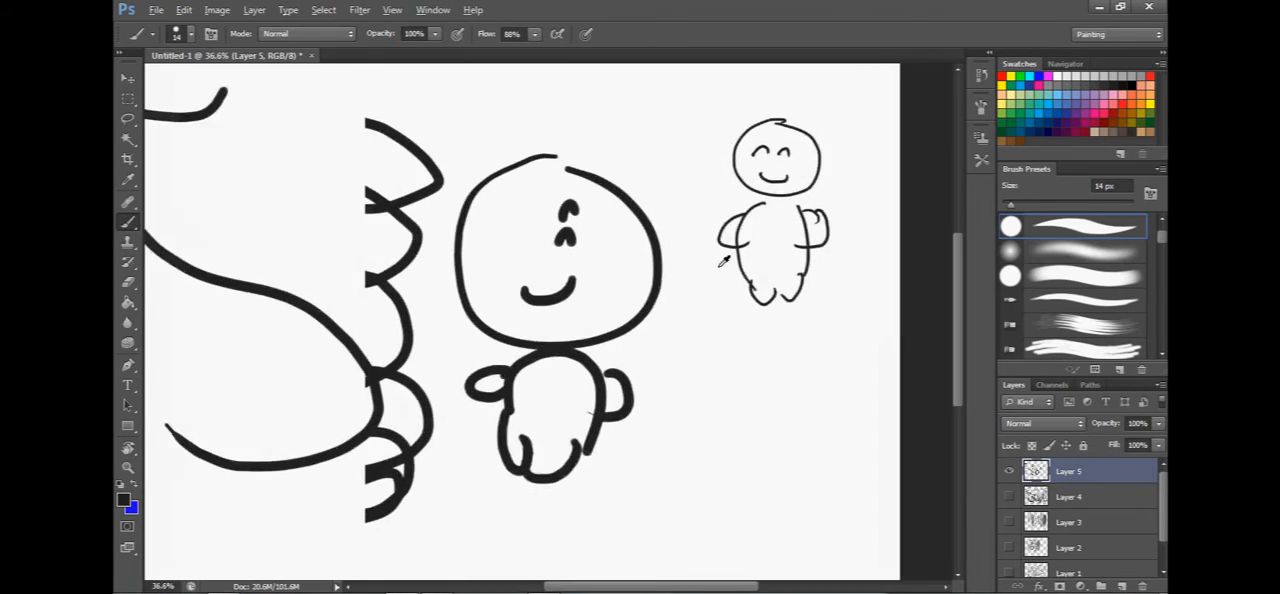
scroll(708, 268, "down", 5)
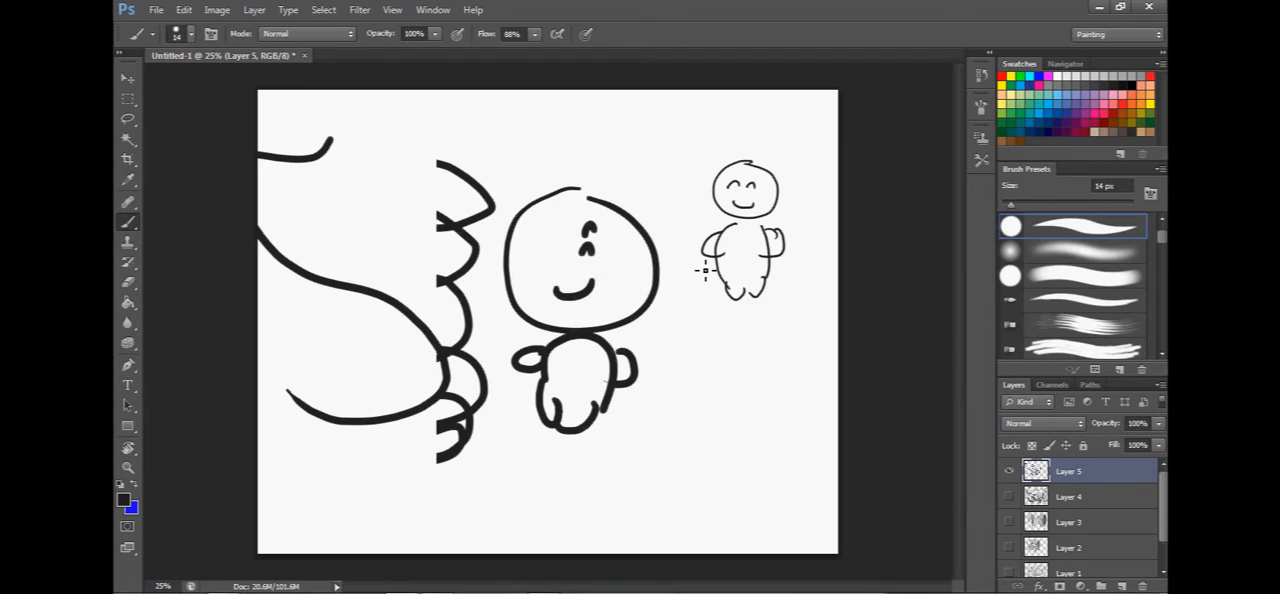
Use the Zoom tool to magnify the small figure to 100%, zoom back out, and settle at 66.67%.
left_click(128, 470)
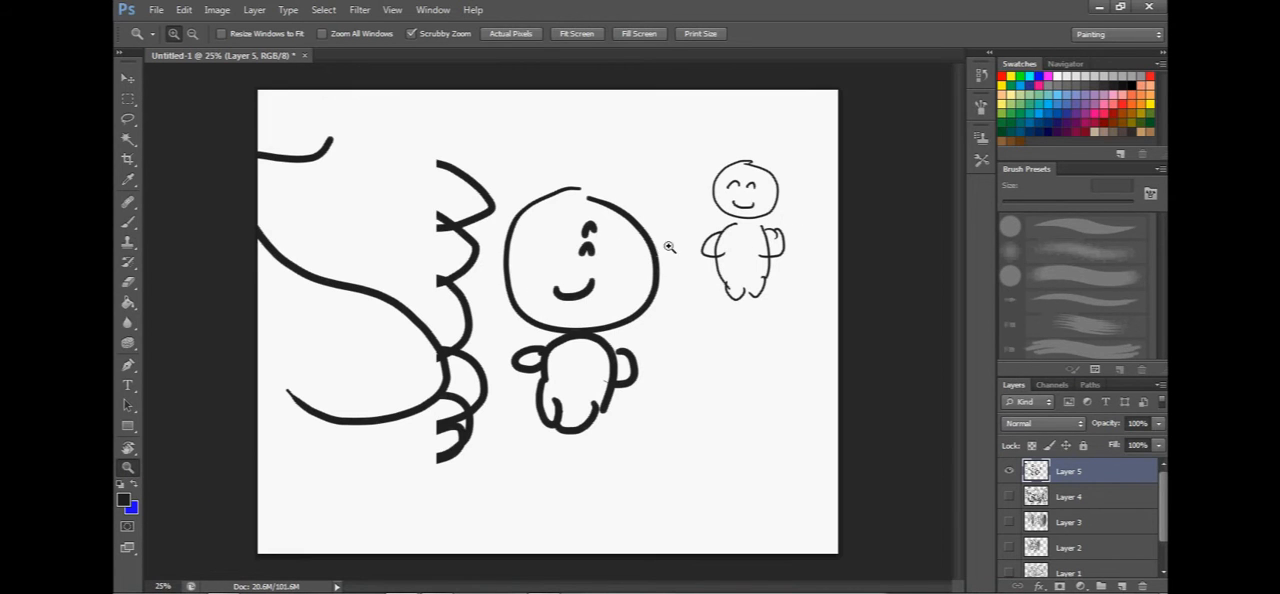
left_click(760, 199)
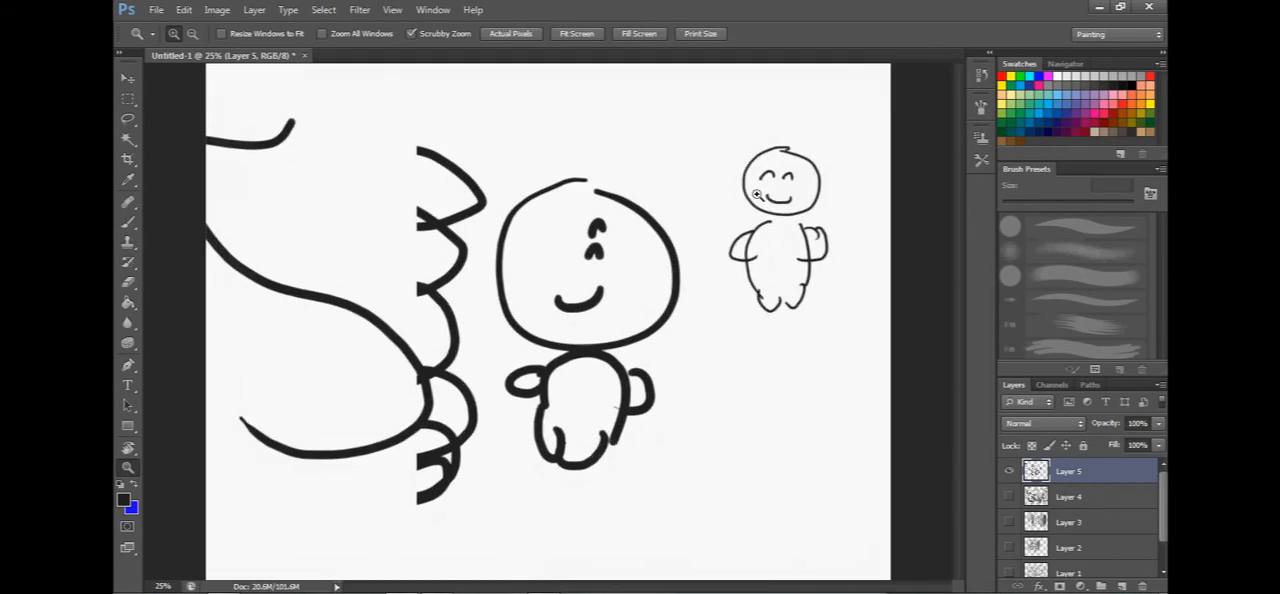
left_click(760, 199)
left_click(760, 199)
left_click(760, 199)
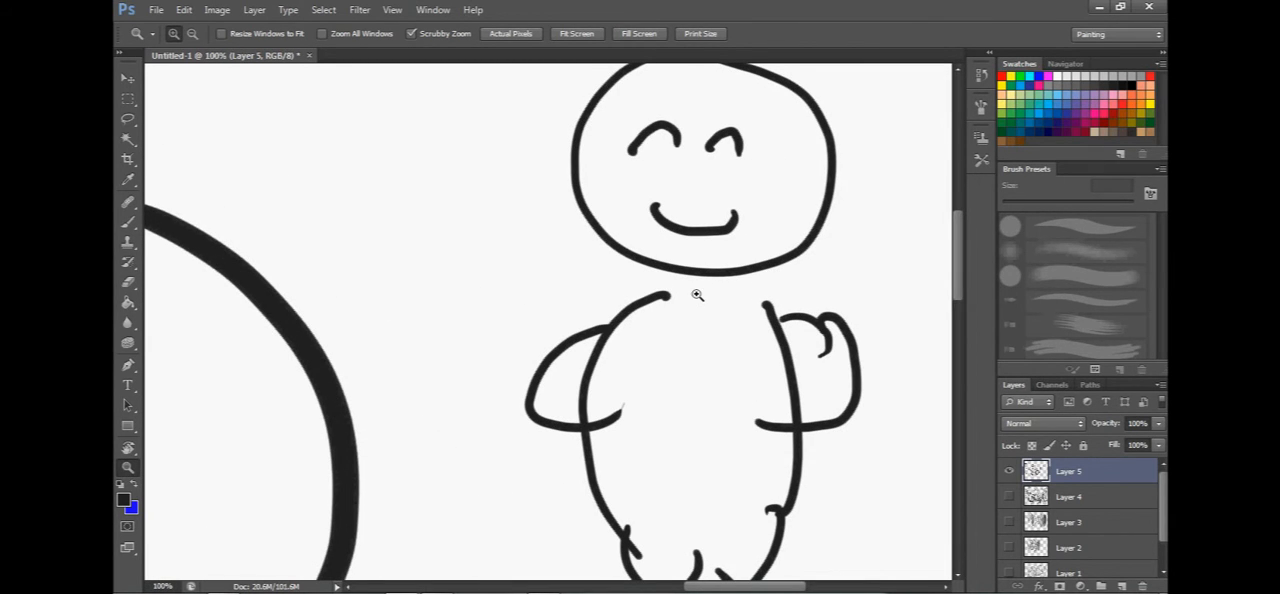
key("alt")
left_click(644, 320)
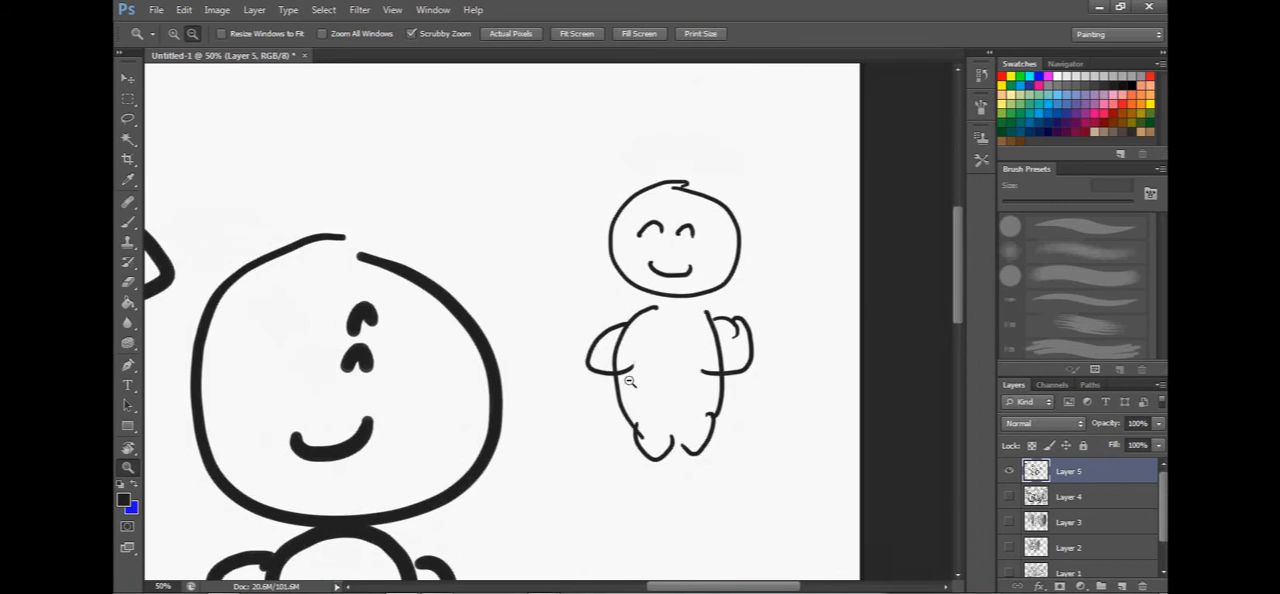
left_click(627, 296)
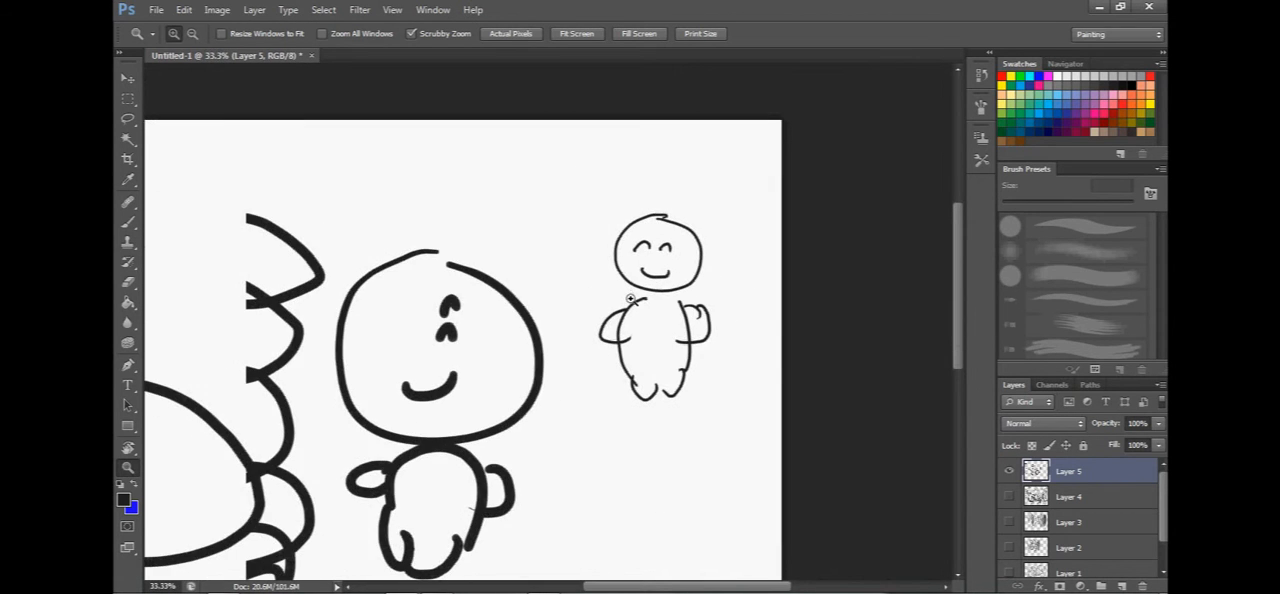
left_click(627, 296)
Return to the Brush tool and pan the canvas around the two figures with the temporary Hand tool.
left_click(128, 222)
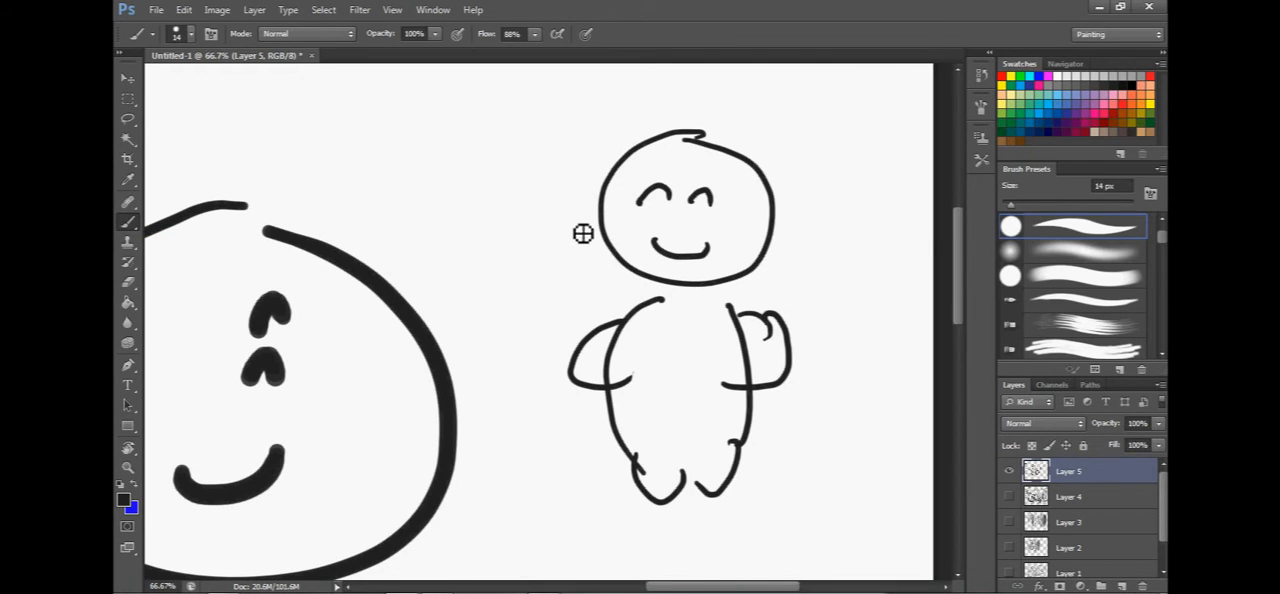
key("space")
left_click_drag(585, 182, 572, 223)
key("space")
mouse_move(533, 313)
left_mouse_down()
mouse_move(603, 280)
mouse_move(514, 309)
left_mouse_up()
left_click_drag(258, 469, 299, 494)
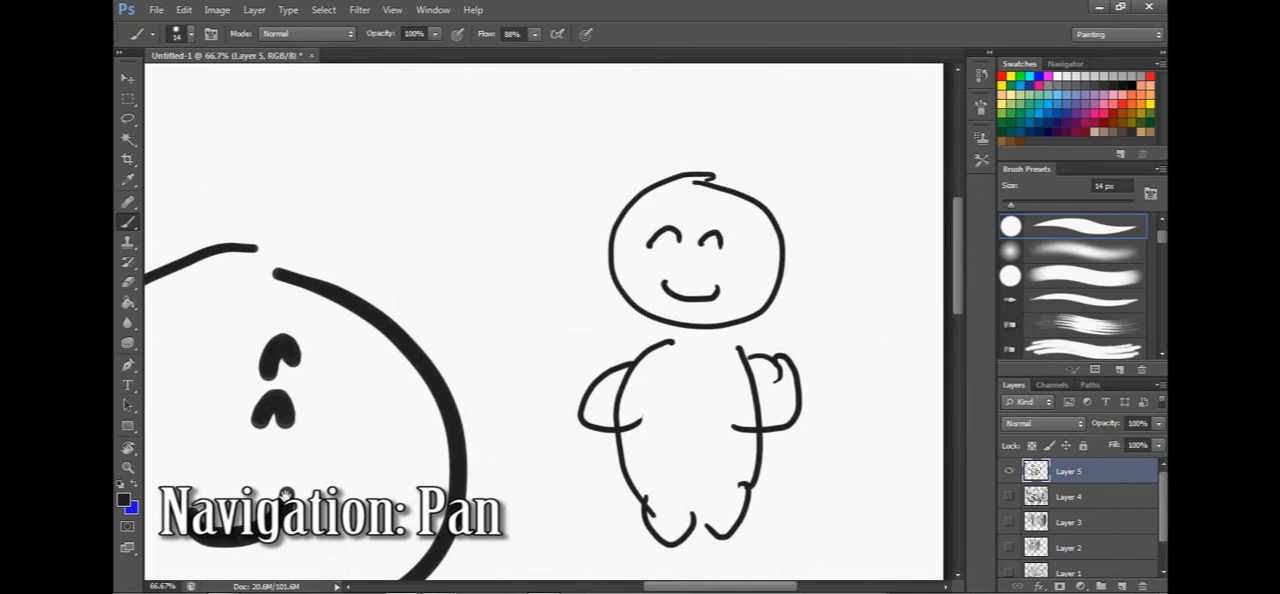
Use the Navigator to shift the visible area and zoom the canvas out to 29.18%.
left_click(1074, 65)
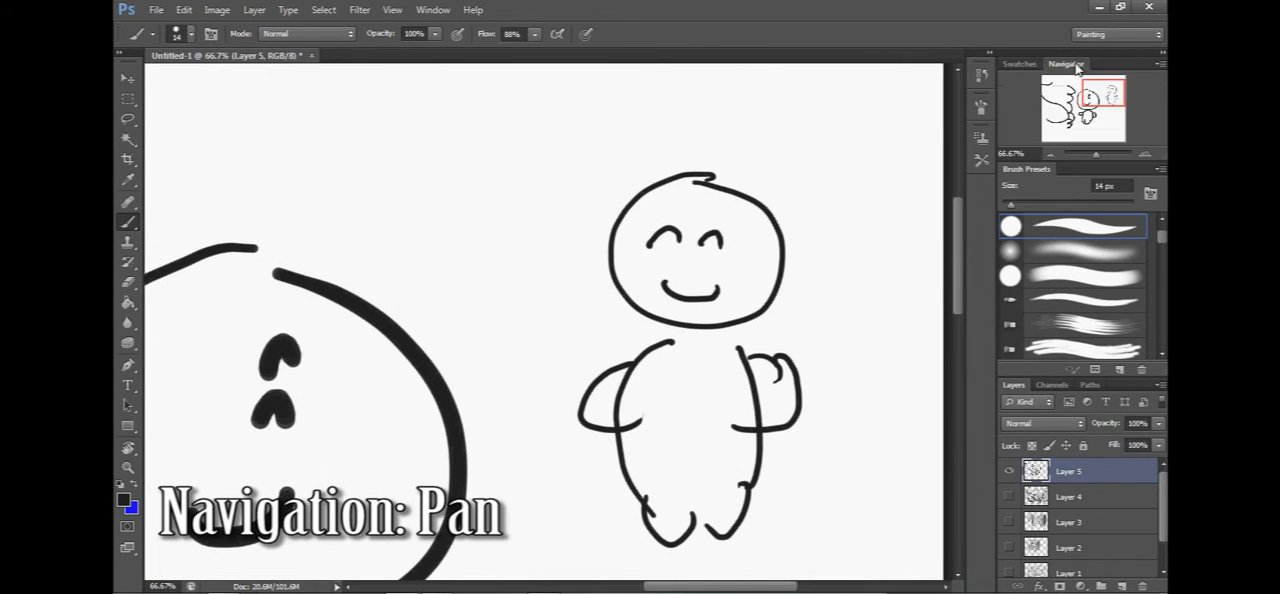
left_click(1019, 64)
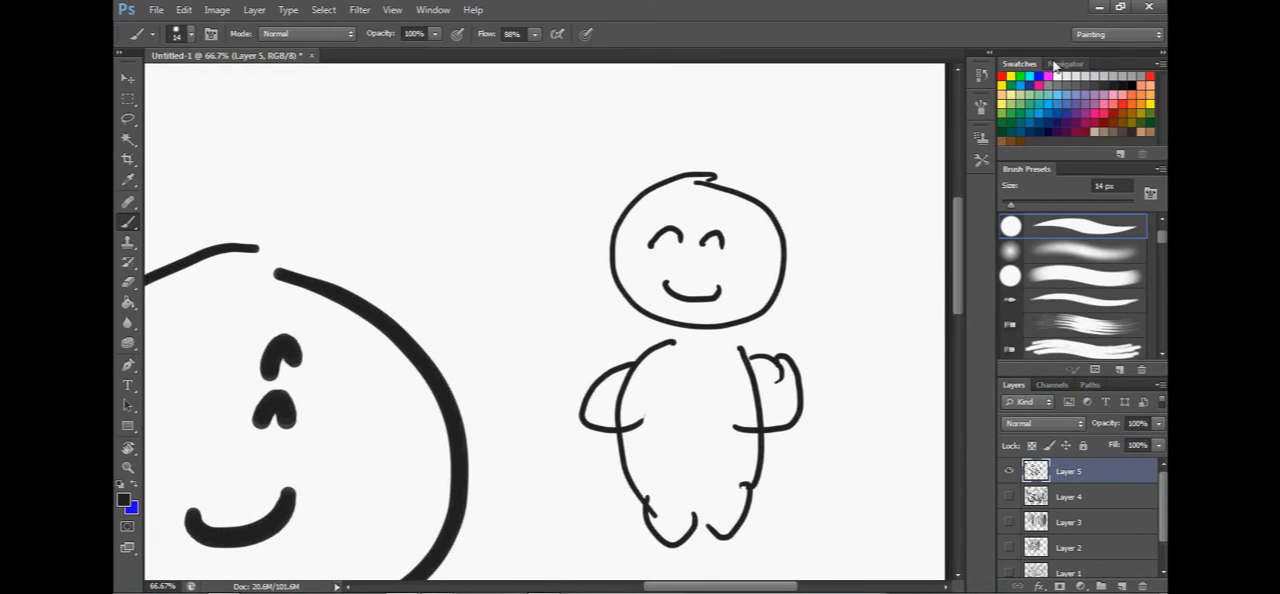
left_click(1060, 64)
mouse_move(1106, 96)
left_mouse_down()
mouse_move(1088, 96)
mouse_move(1106, 104)
left_mouse_up()
left_click_drag(1097, 154, 1091, 155)
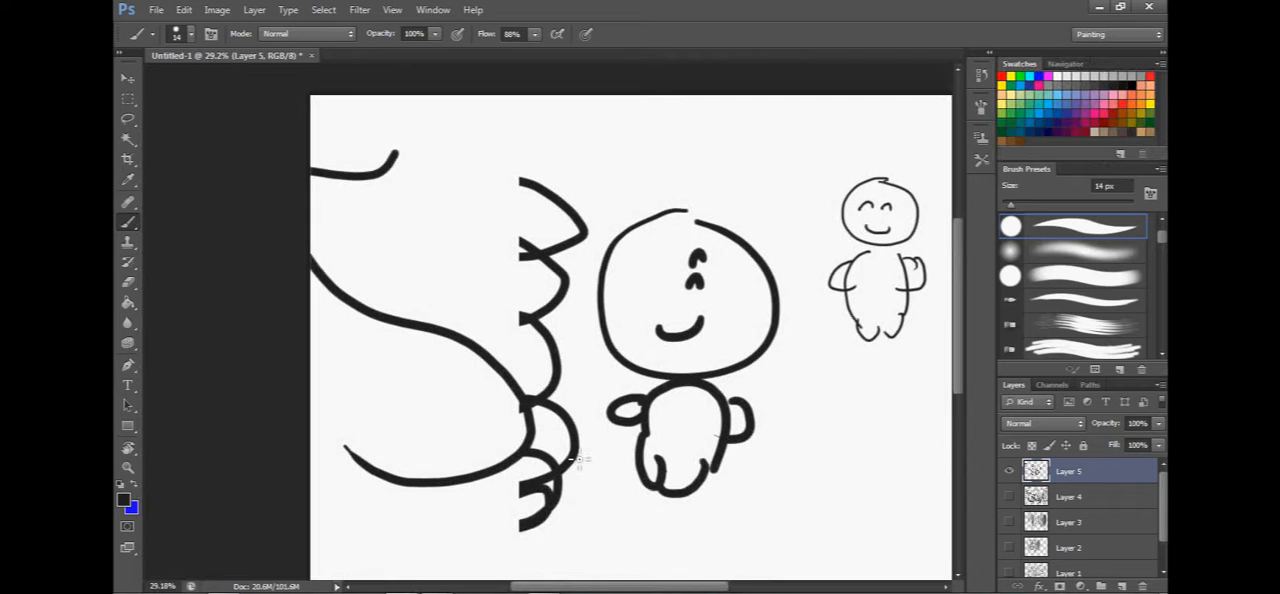
Try rotating the canvas with the Rotate View tool and return it to 0°.
key("r")
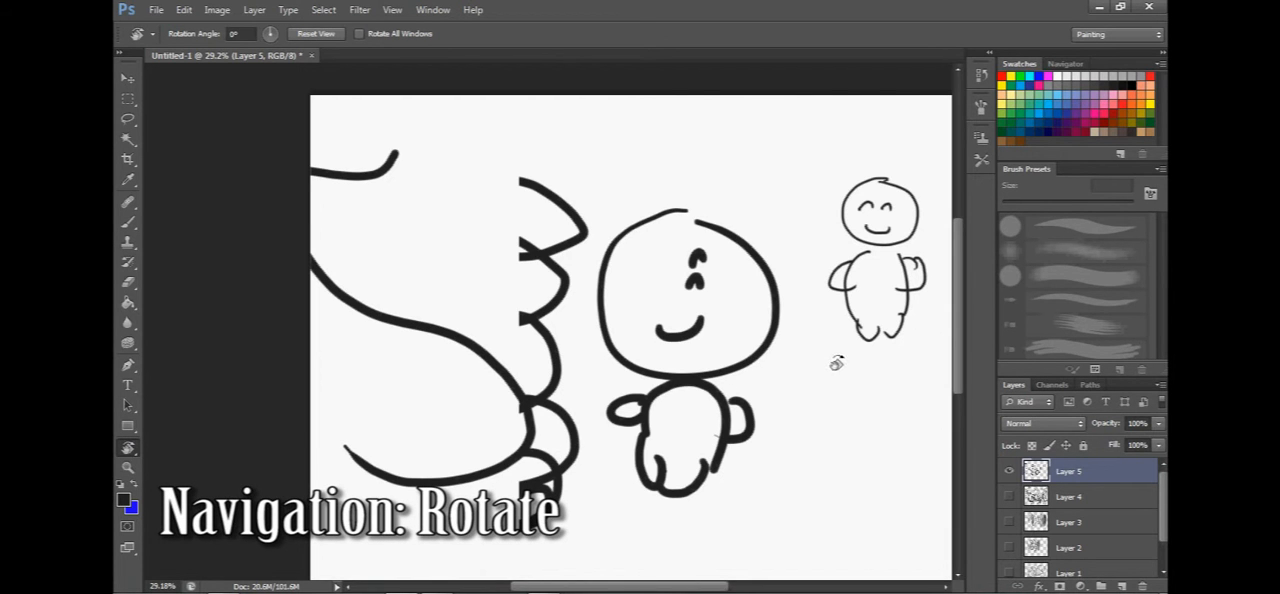
left_click_drag(700, 290, 837, 265)
left_click(521, 240)
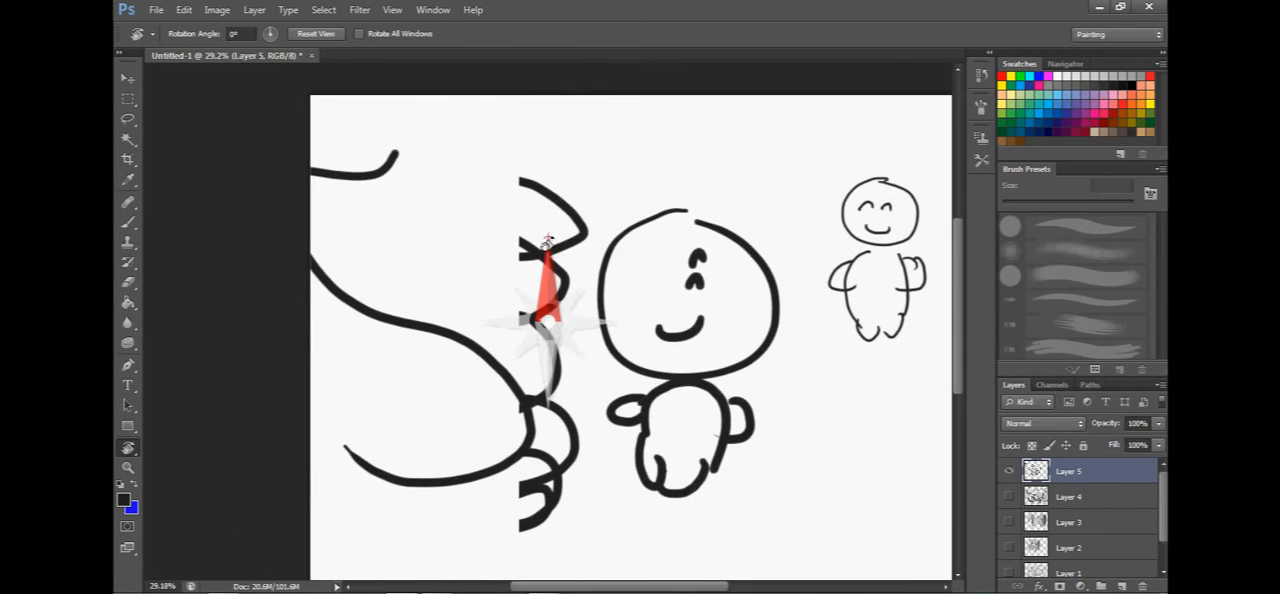
Draw a thin circle below the small figure with the tapered 14 px brush and add a new layer above Layer 5.
key("b")
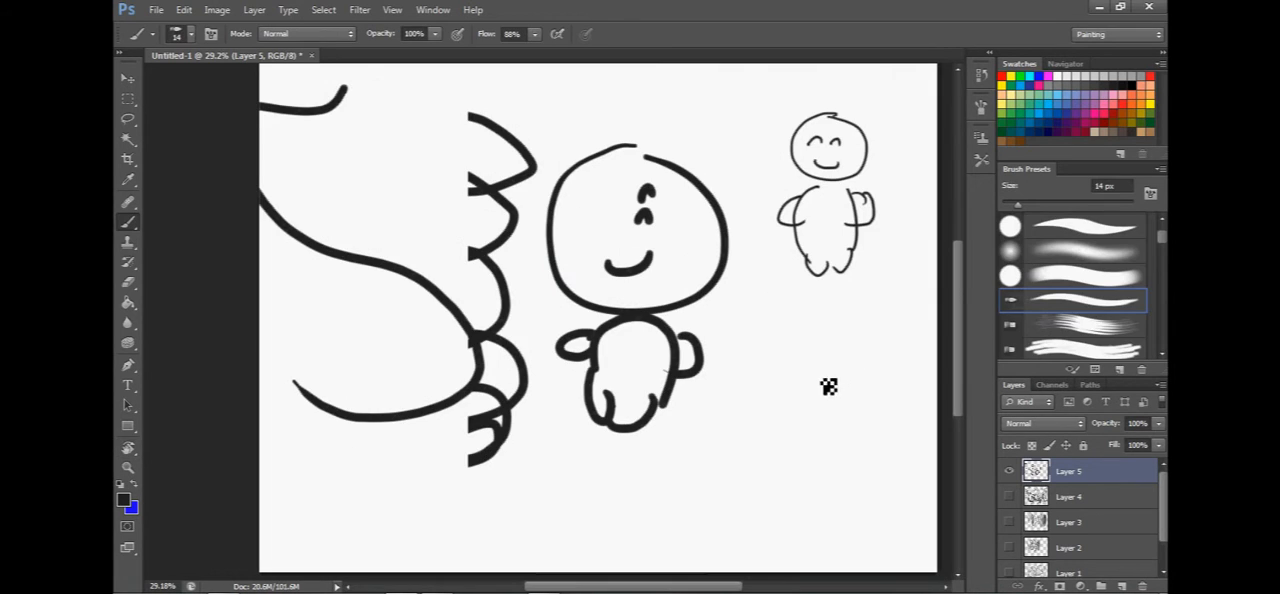
mouse_move(836, 357)
left_mouse_down()
mouse_move(792, 356)
mouse_move(802, 361)
left_mouse_up()
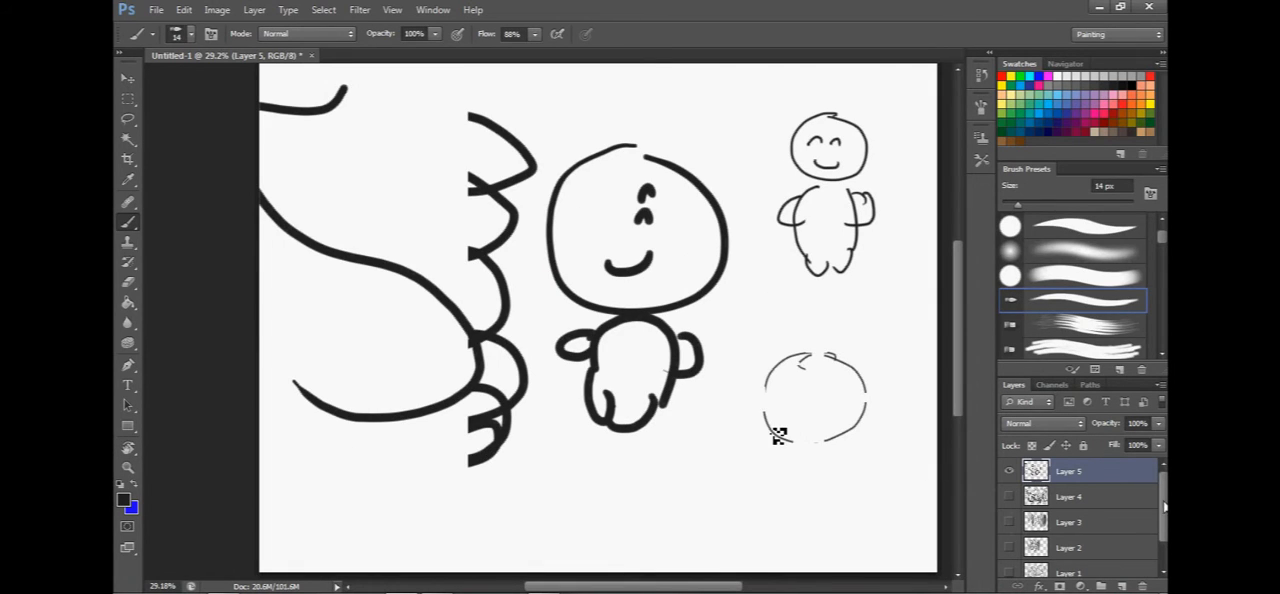
left_click_drag(1163, 504, 1162, 521)
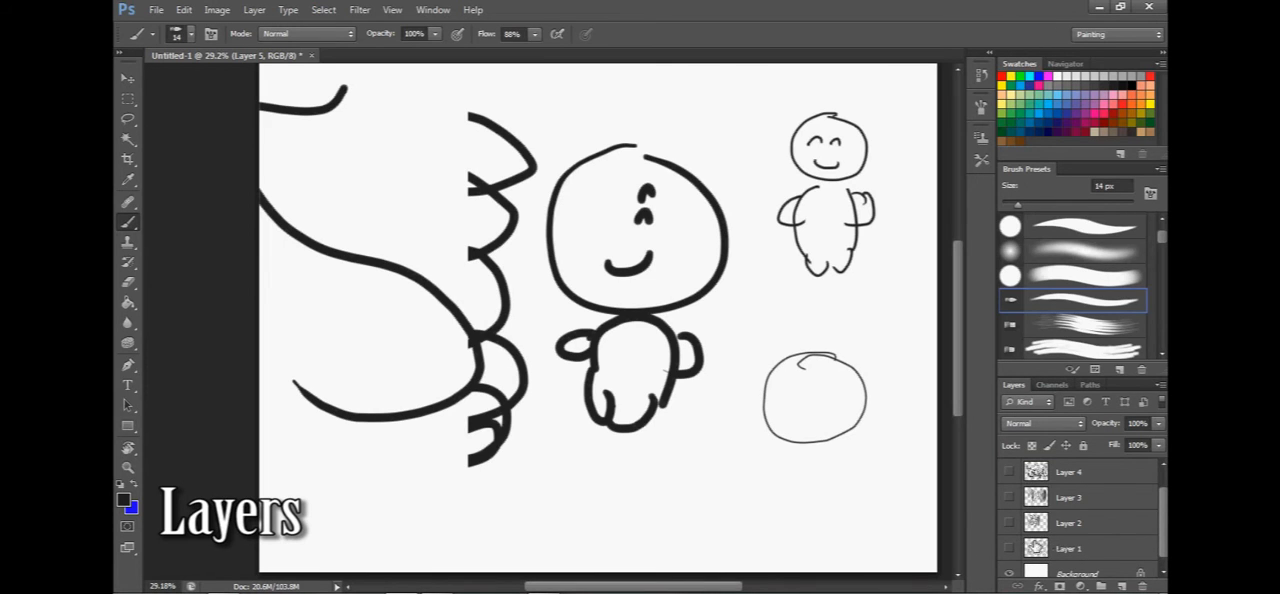
left_click(1119, 586)
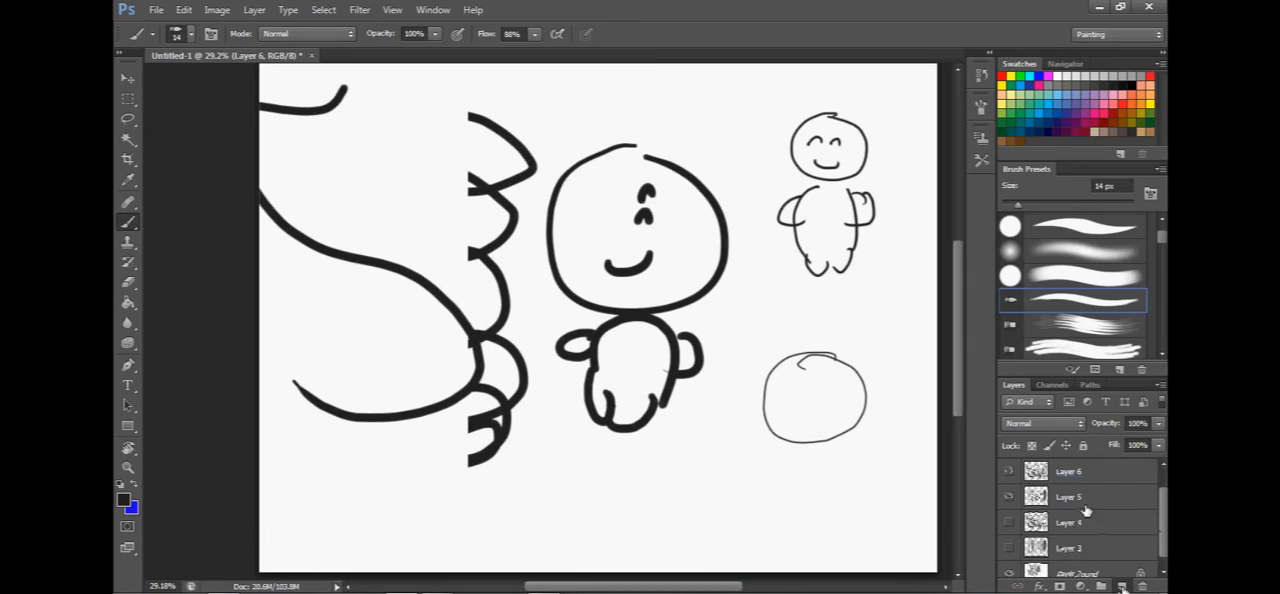
Toggle the visibility of Layers 5, 4 and 3 to compare their contents, leaving only Layer 5 and the new layer shown.
left_click(1008, 498)
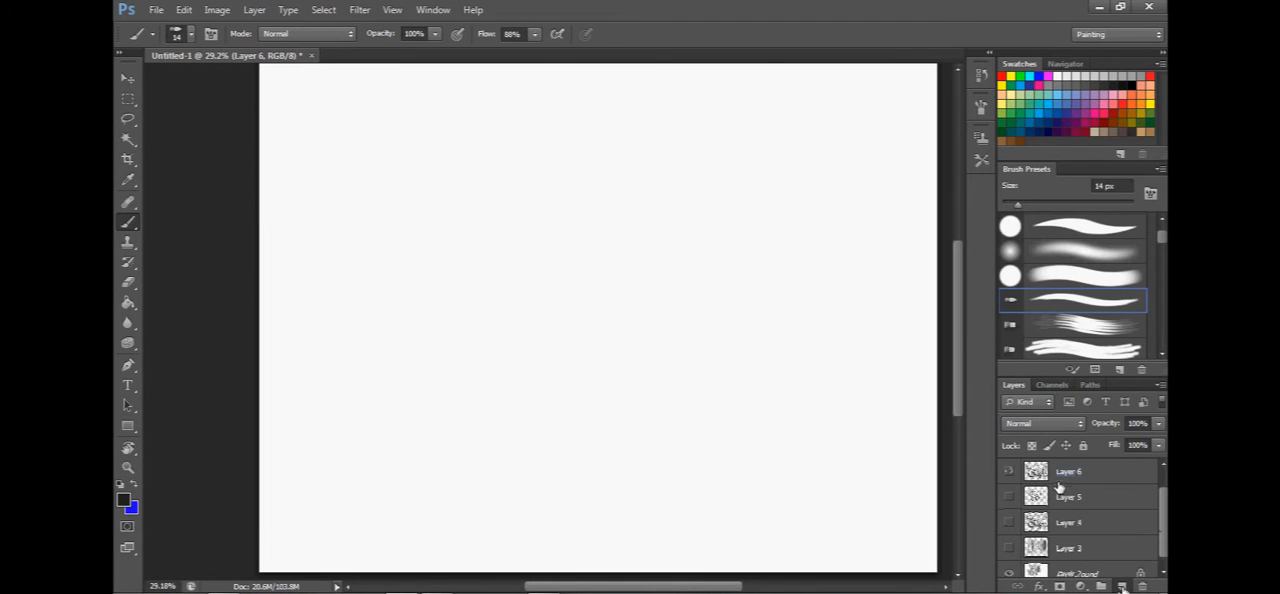
left_click(1008, 497)
left_click(1008, 522)
left_click(1008, 547)
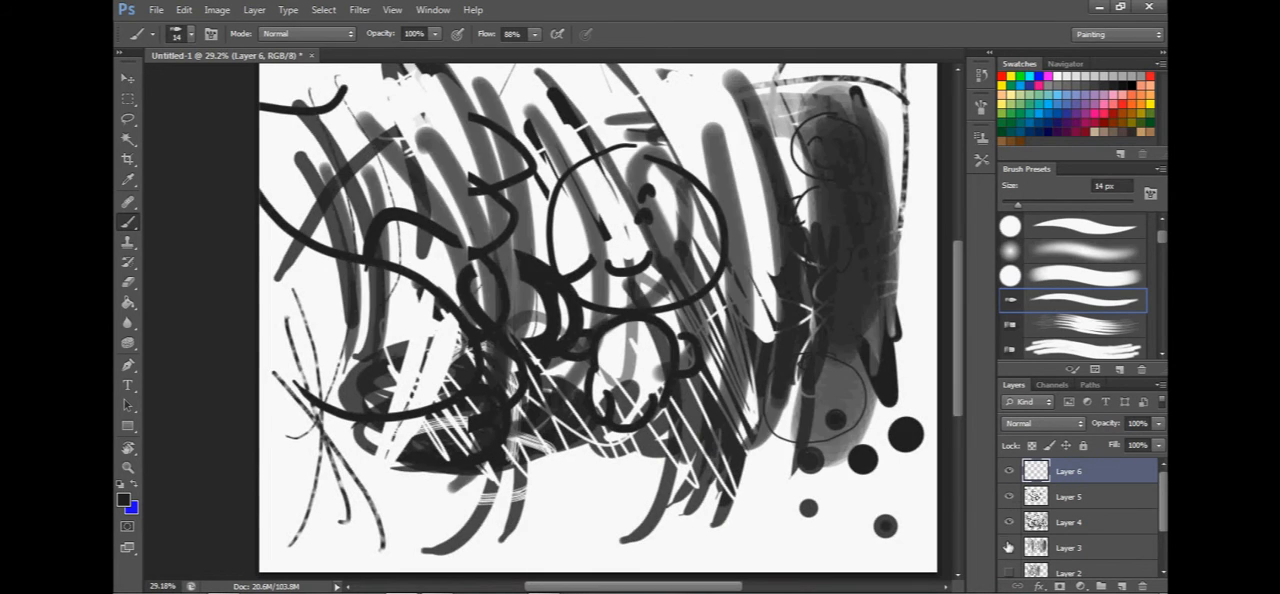
left_click(1008, 547)
left_click(1008, 523)
left_click(1008, 523)
left_click(1008, 498)
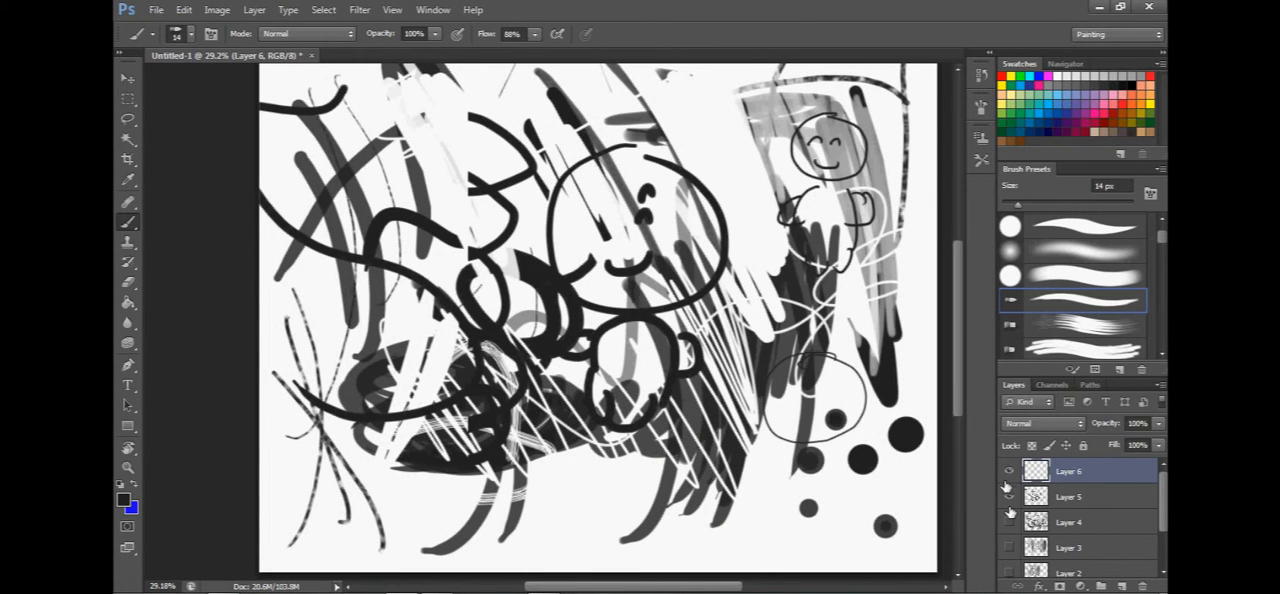
left_click(1008, 498)
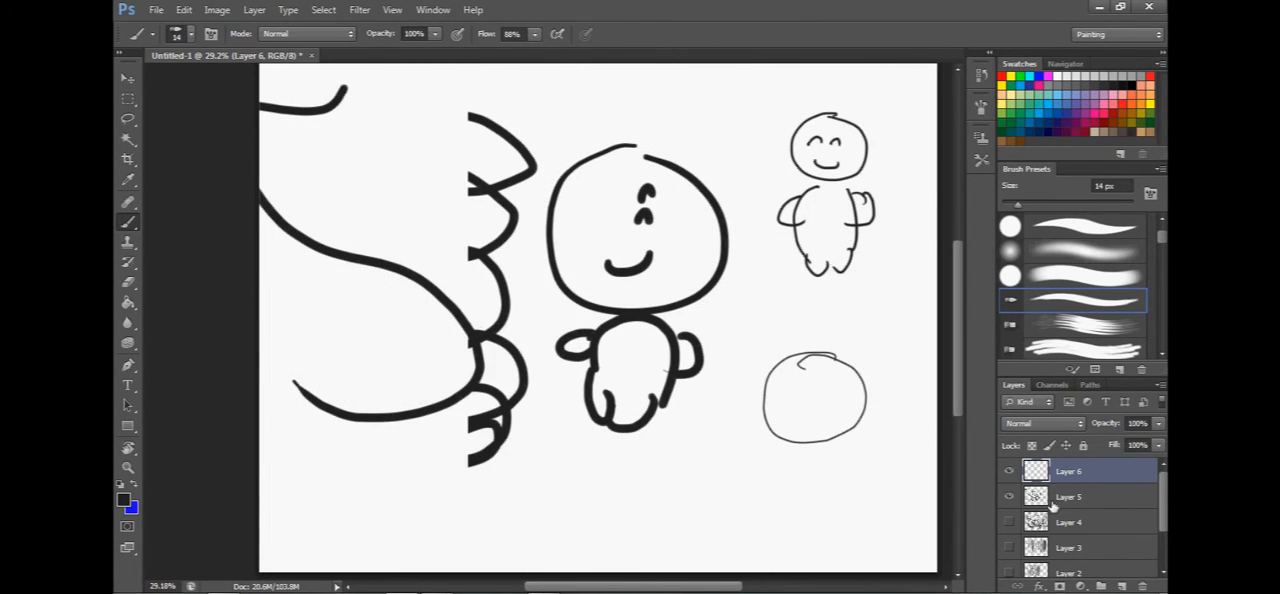
Lower Layer 5's opacity so its lines turn light gray, and paint a short stroke along the left side of the large head.
left_click(1049, 505)
left_click_drag(611, 383, 634, 411)
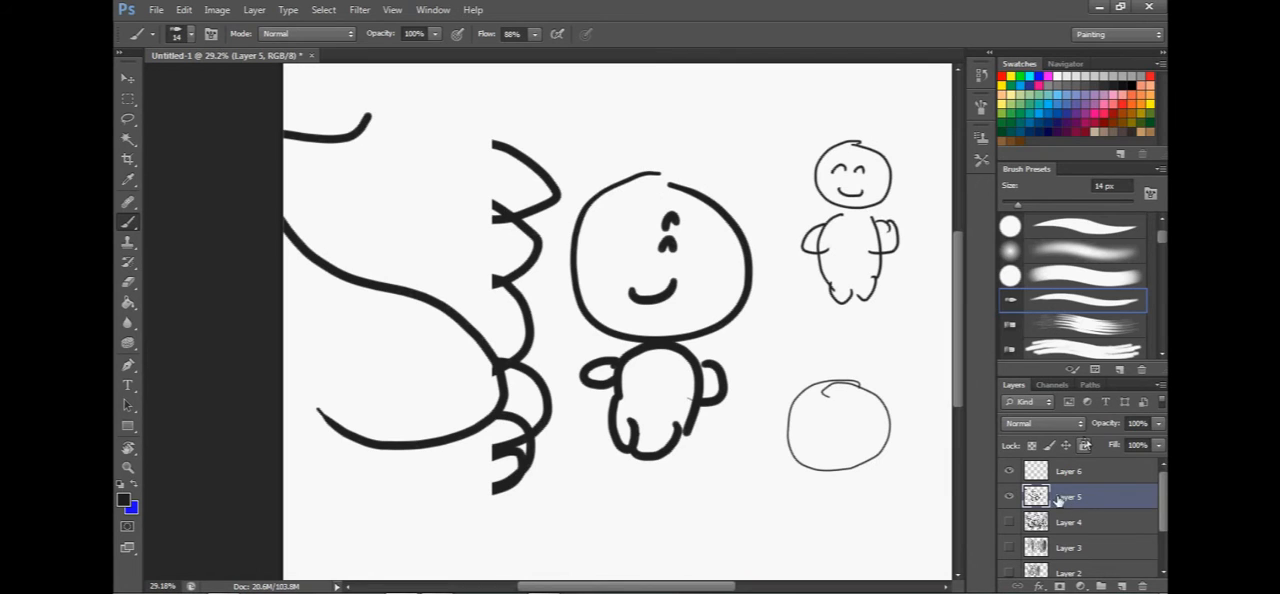
left_click(1156, 423)
left_click_drag(1158, 441, 1116, 445)
left_click(651, 183)
mouse_move(651, 181)
left_mouse_down()
mouse_move(577, 224)
mouse_move(562, 277)
left_mouse_up()
Trace the large figure's head, body, arms and smiling face on Layer 6 with the 14 px brush and hide Layer 5.
left_click(1062, 470)
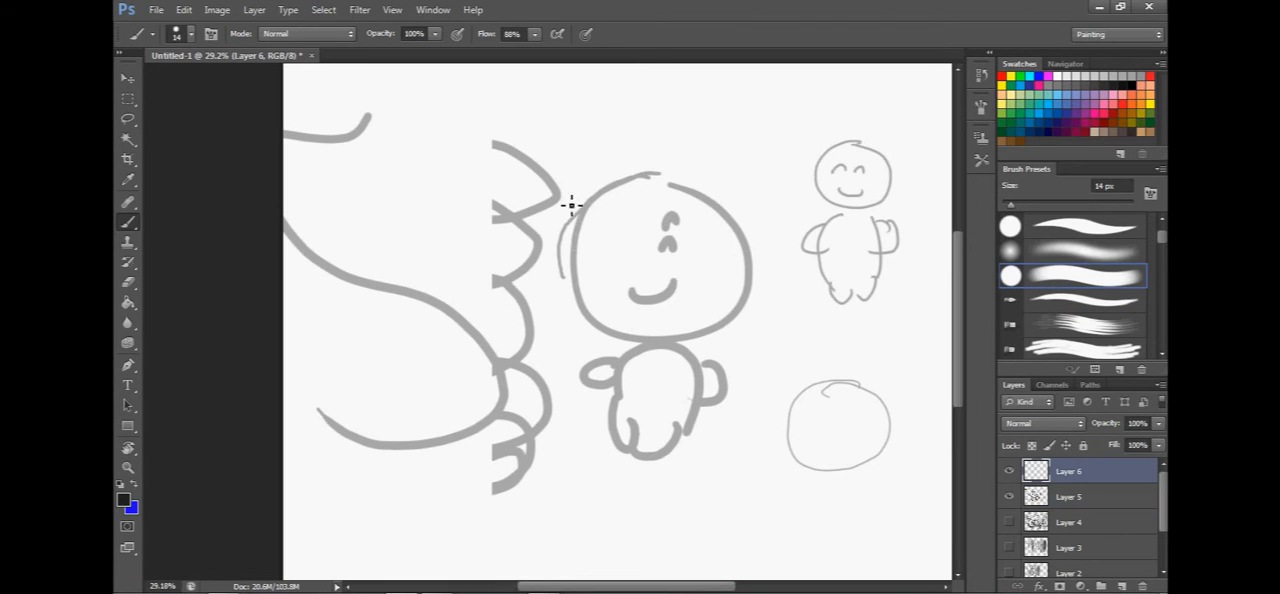
mouse_move(621, 193)
left_mouse_down()
mouse_move(580, 286)
mouse_move(697, 347)
left_mouse_up()
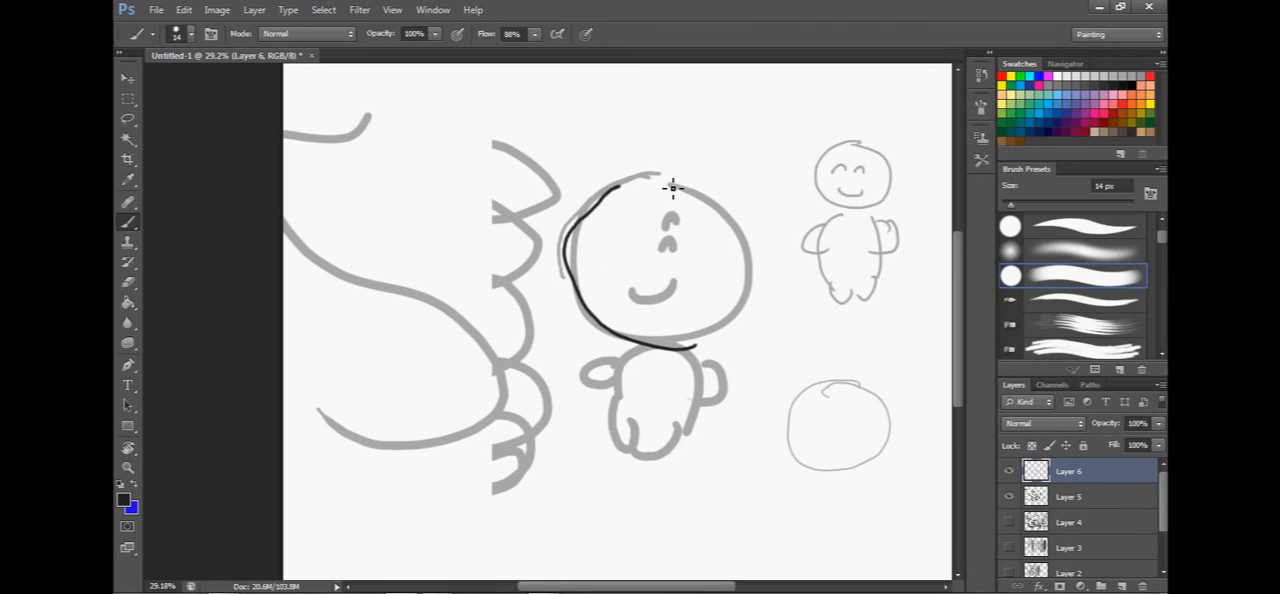
mouse_move(663, 182)
left_mouse_down()
mouse_move(686, 347)
mouse_move(608, 400)
mouse_move(672, 467)
mouse_move(697, 368)
left_mouse_up()
left_click_drag(610, 370, 586, 390)
left_click_drag(712, 405, 700, 369)
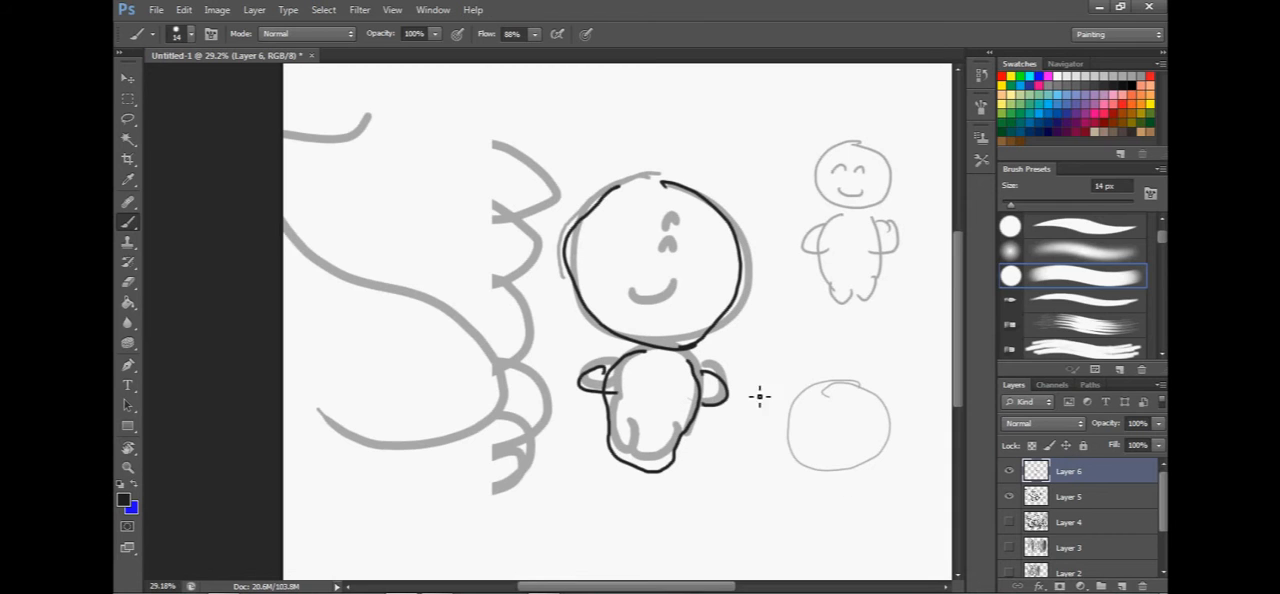
mouse_move(634, 292)
left_mouse_down()
mouse_move(686, 285)
mouse_move(703, 255)
left_mouse_up()
left_click_drag(613, 252, 646, 252)
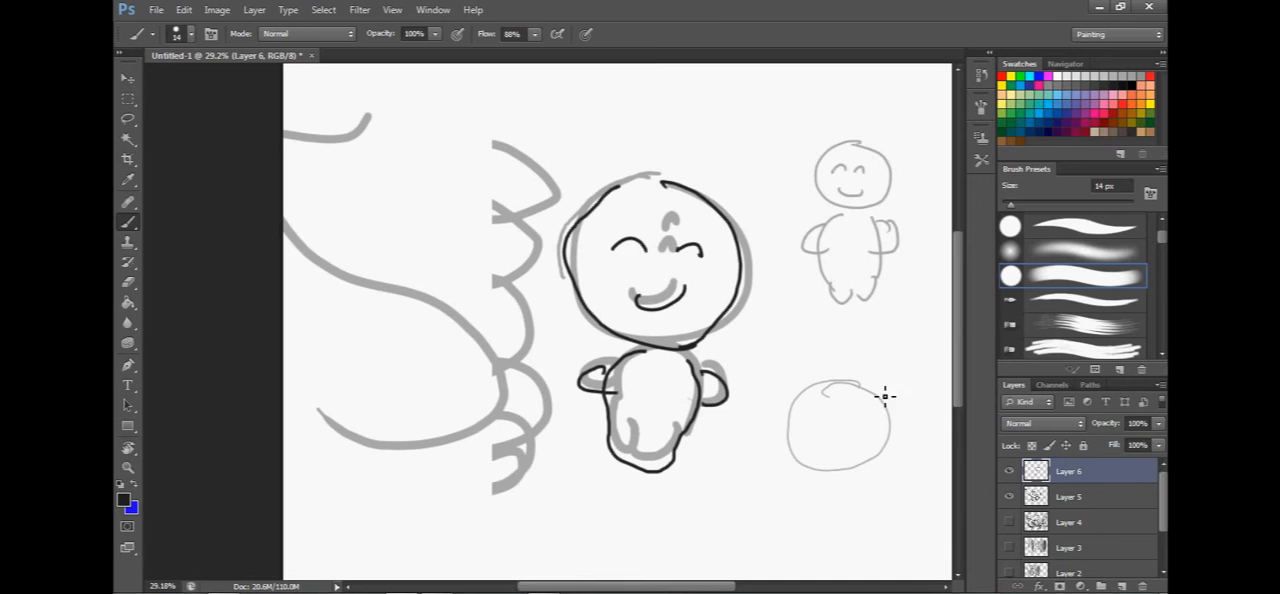
left_click(1009, 497)
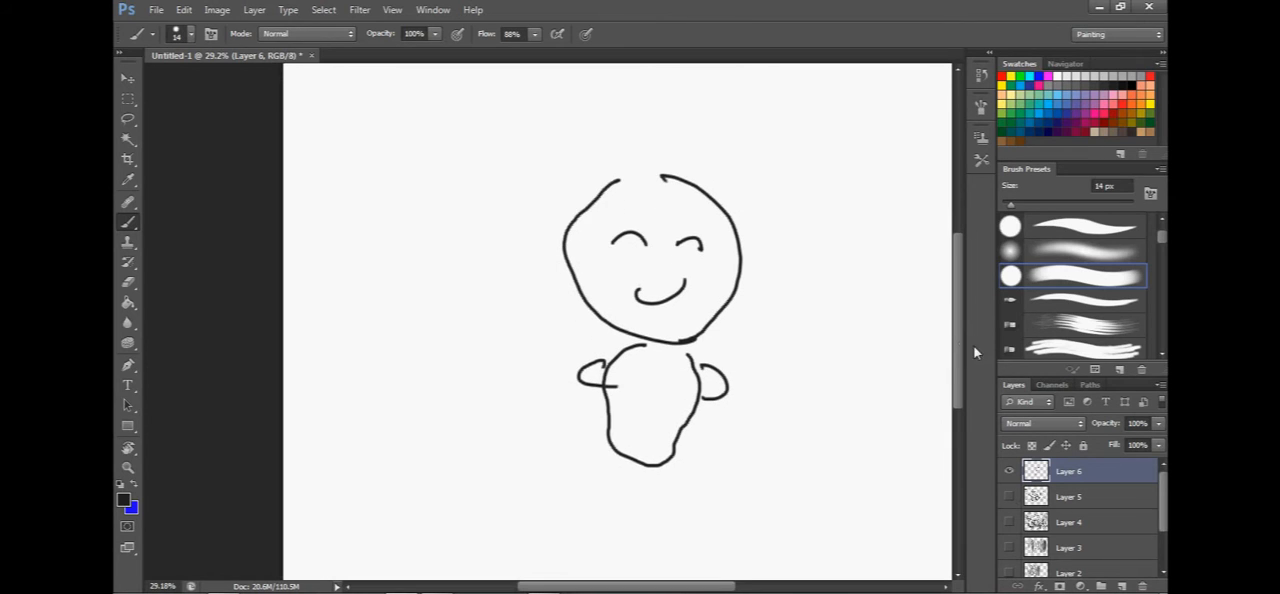
Delete Layers 1 through 5, keeping only Layer 6 and the Background.
left_click(1090, 385)
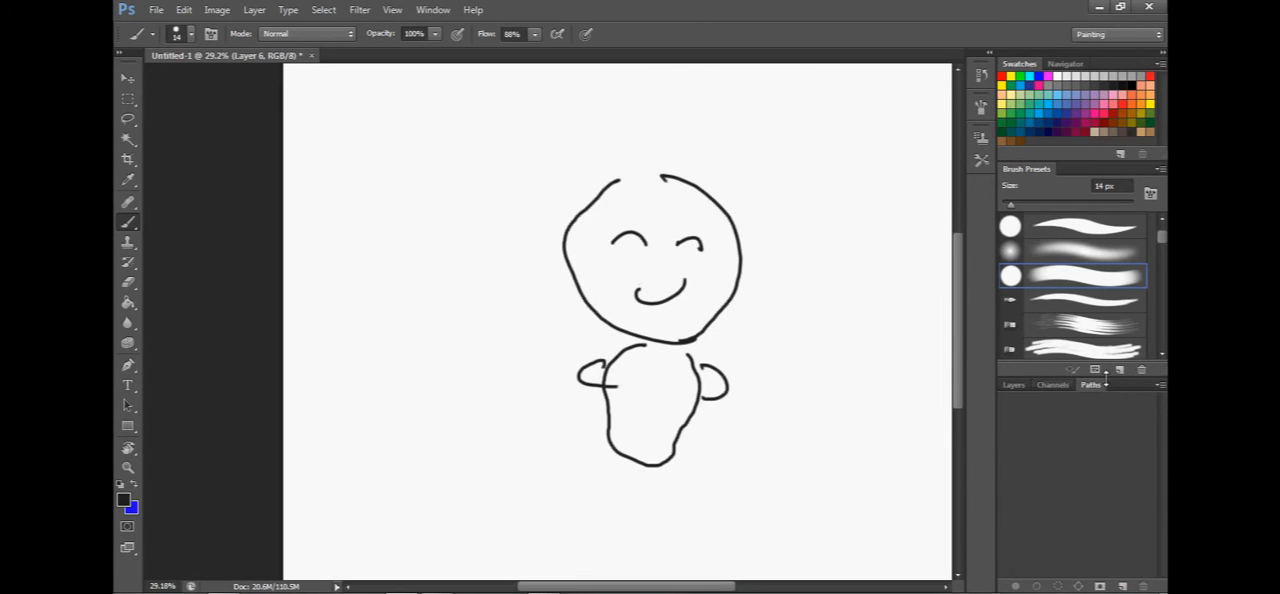
left_click(1011, 383)
left_click(1062, 552)
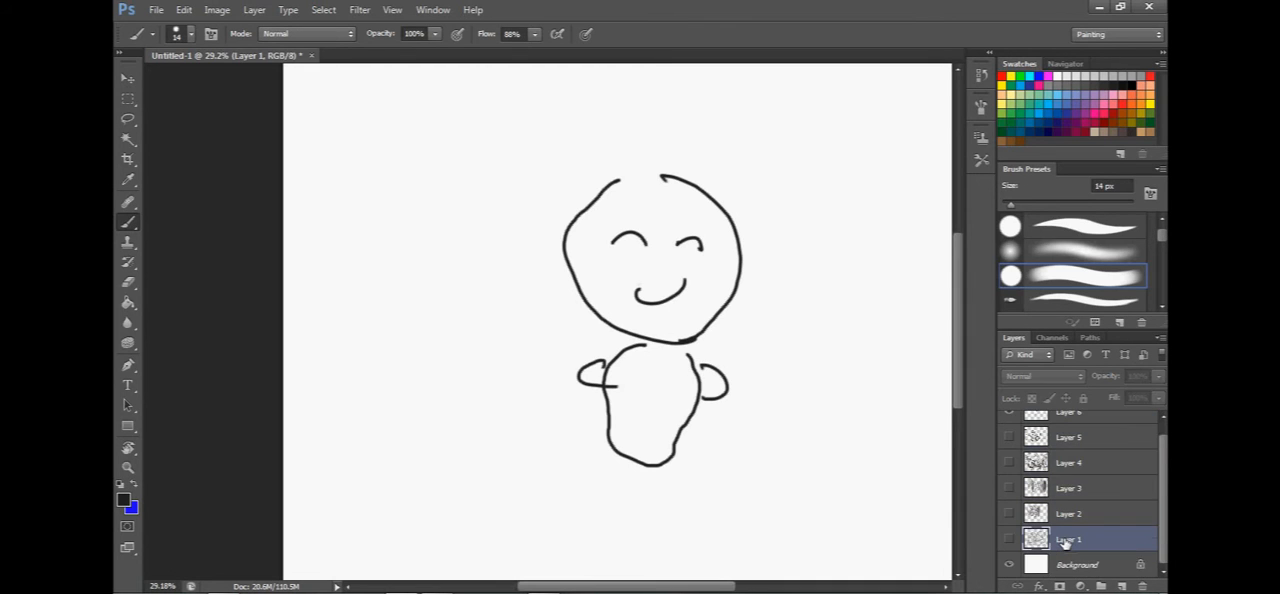
key("Delete")
left_click(1060, 511)
key("Delete")
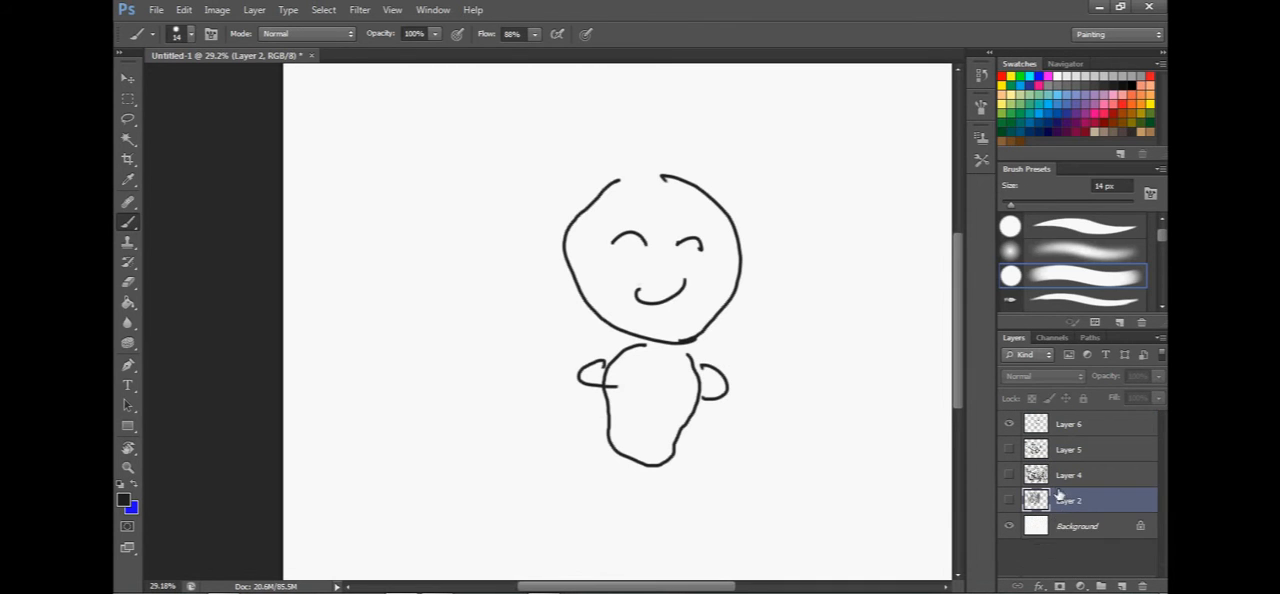
key("Delete")
left_click(1060, 476)
key("Delete")
left_click(1065, 449)
key("Delete")
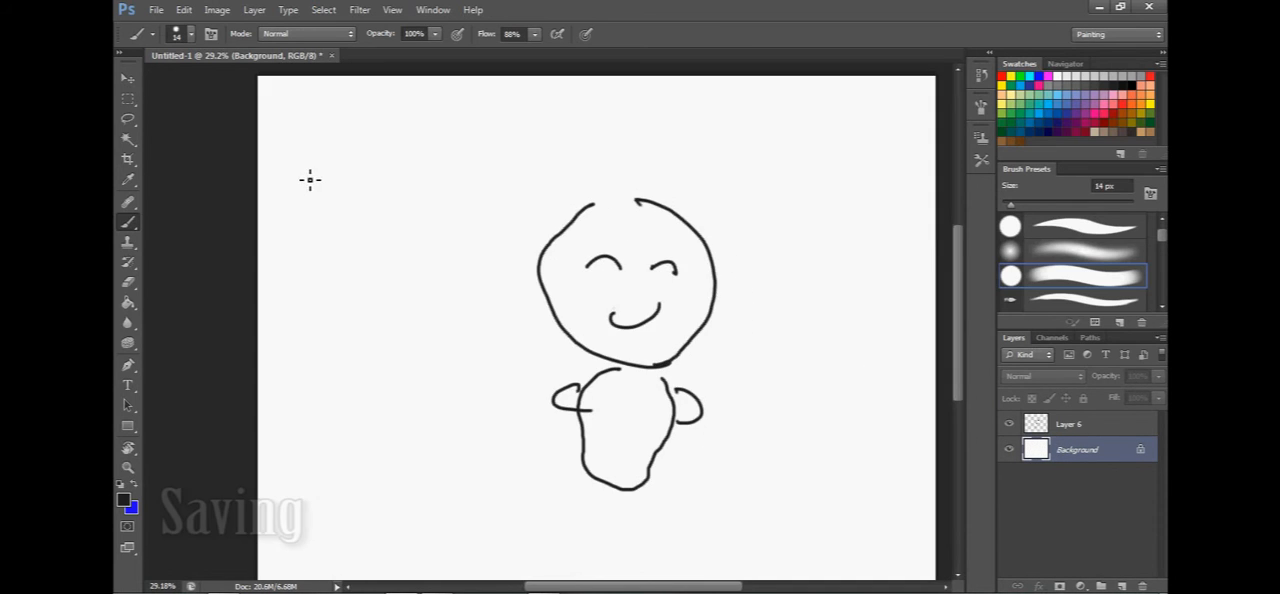
left_click(156, 10)
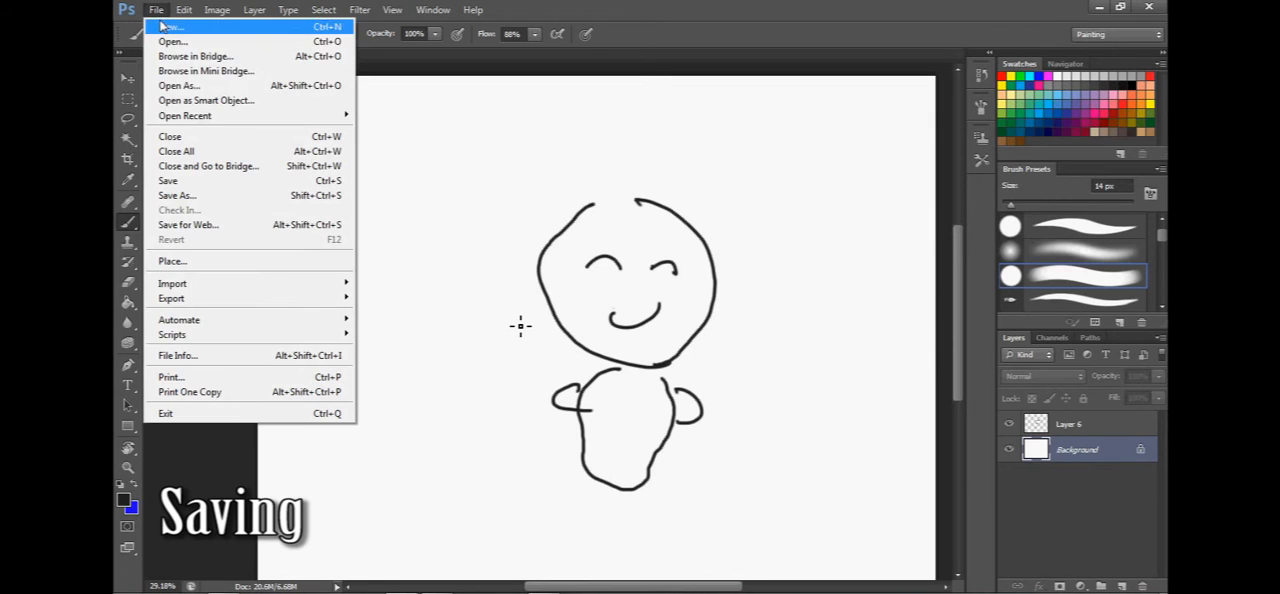
left_click(168, 199)
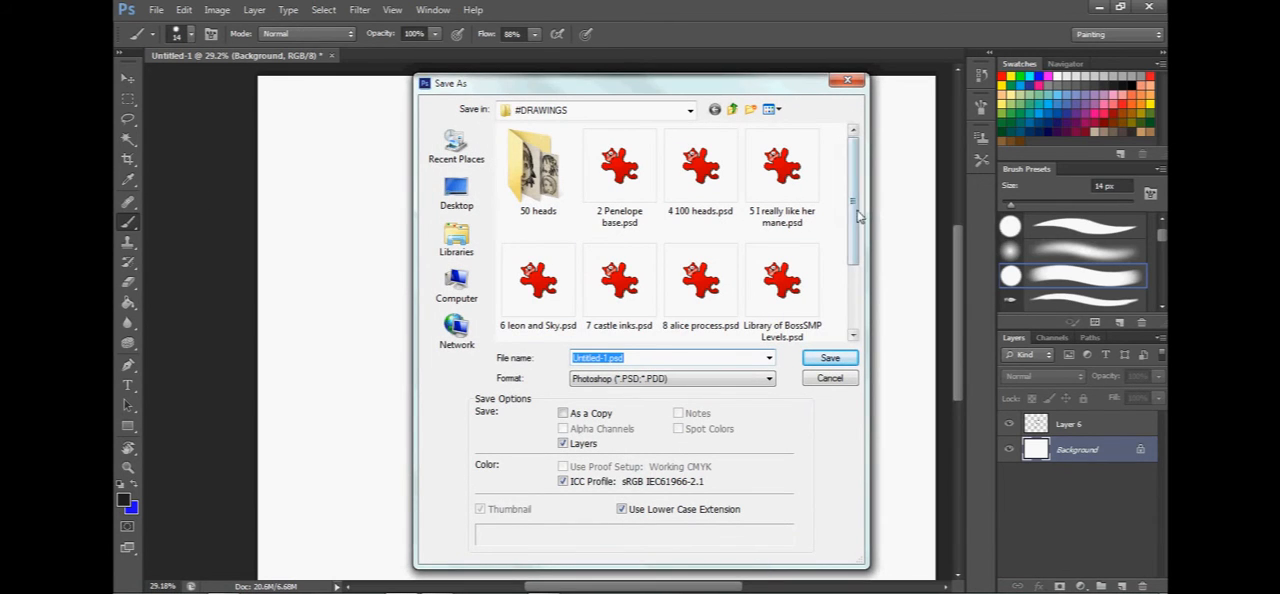
scroll(852, 221, "down", 1)
scroll(852, 221, "down", 4)
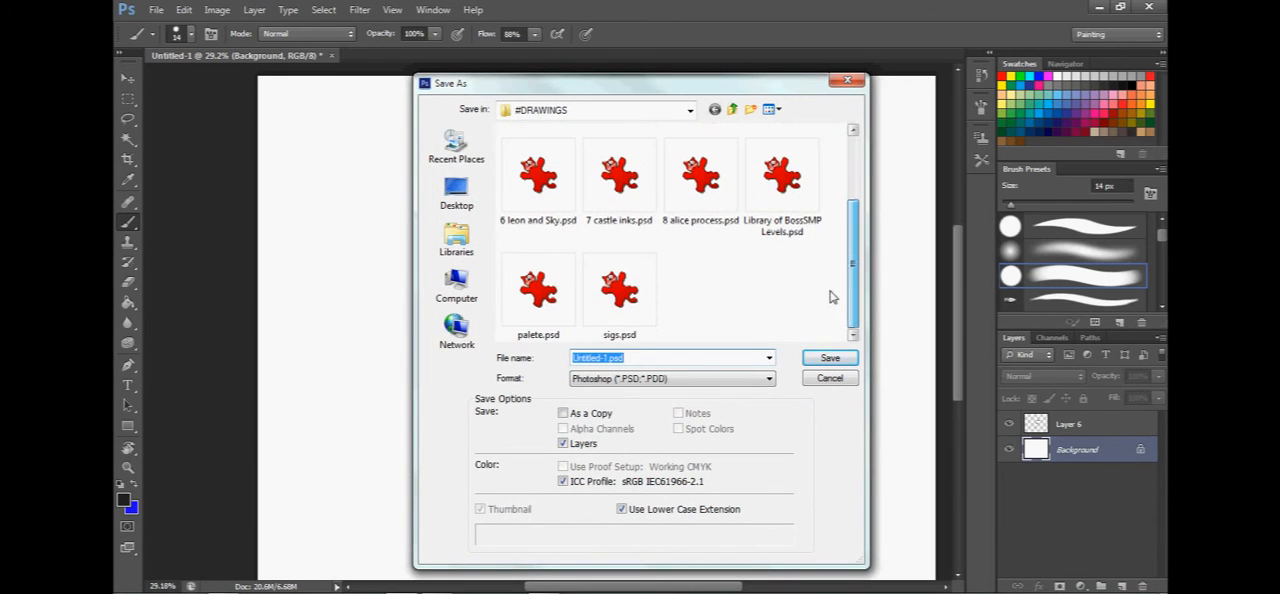
left_click(640, 388)
left_click(634, 386)
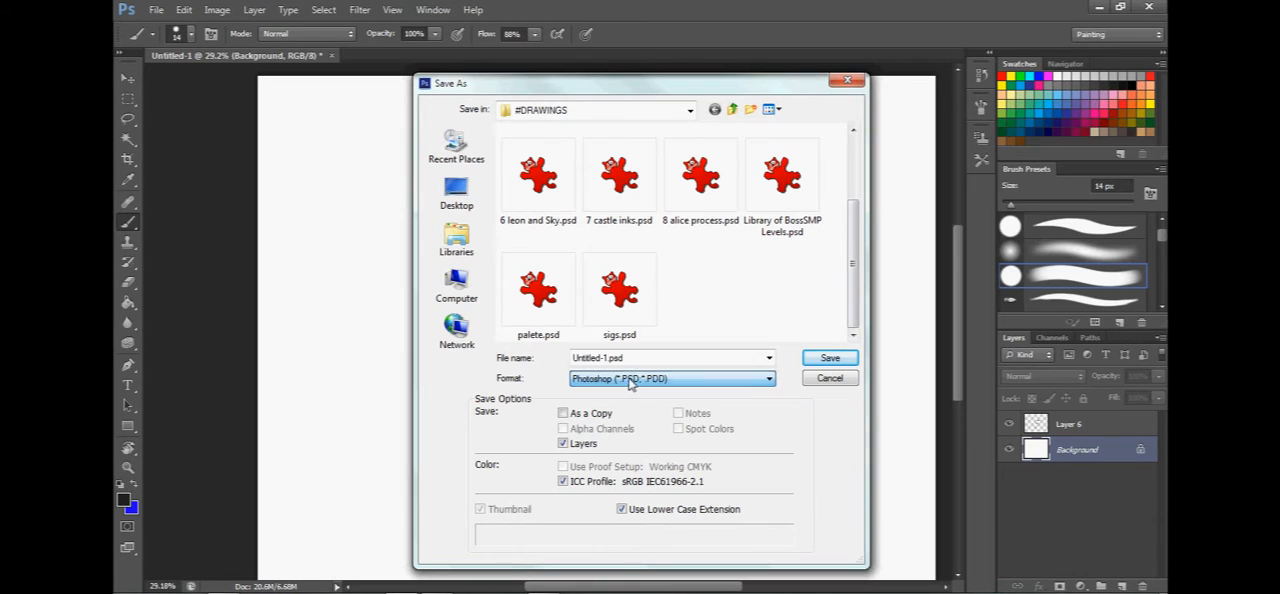
left_click(638, 359)
double_click(638, 359)
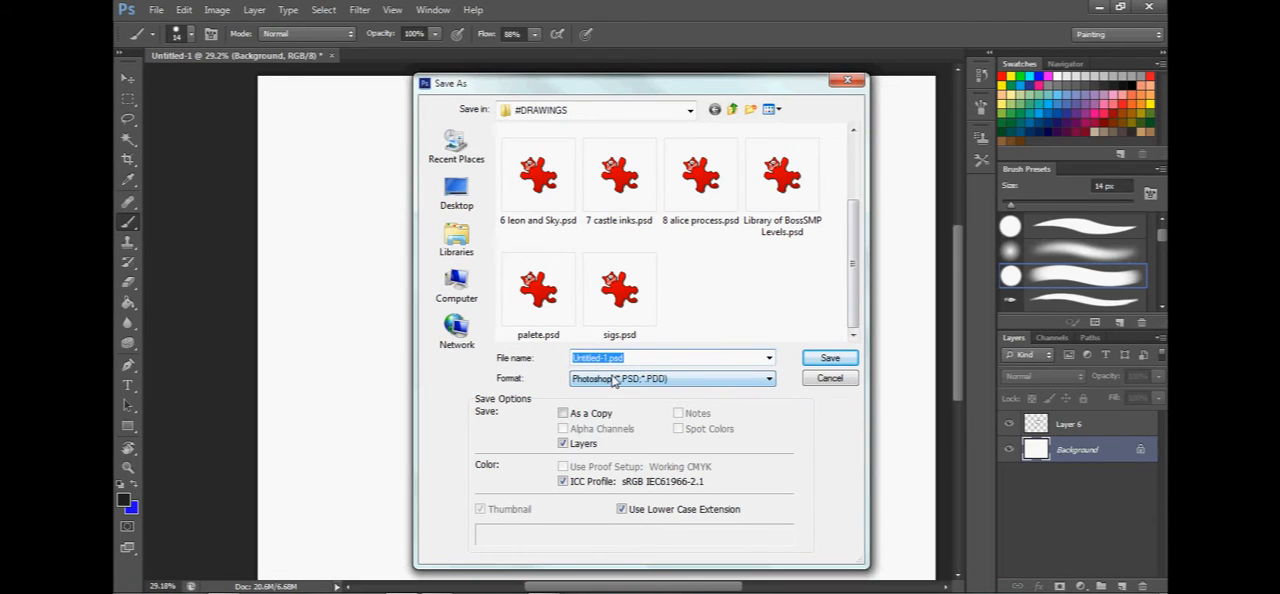
type("my brilliant drawing")
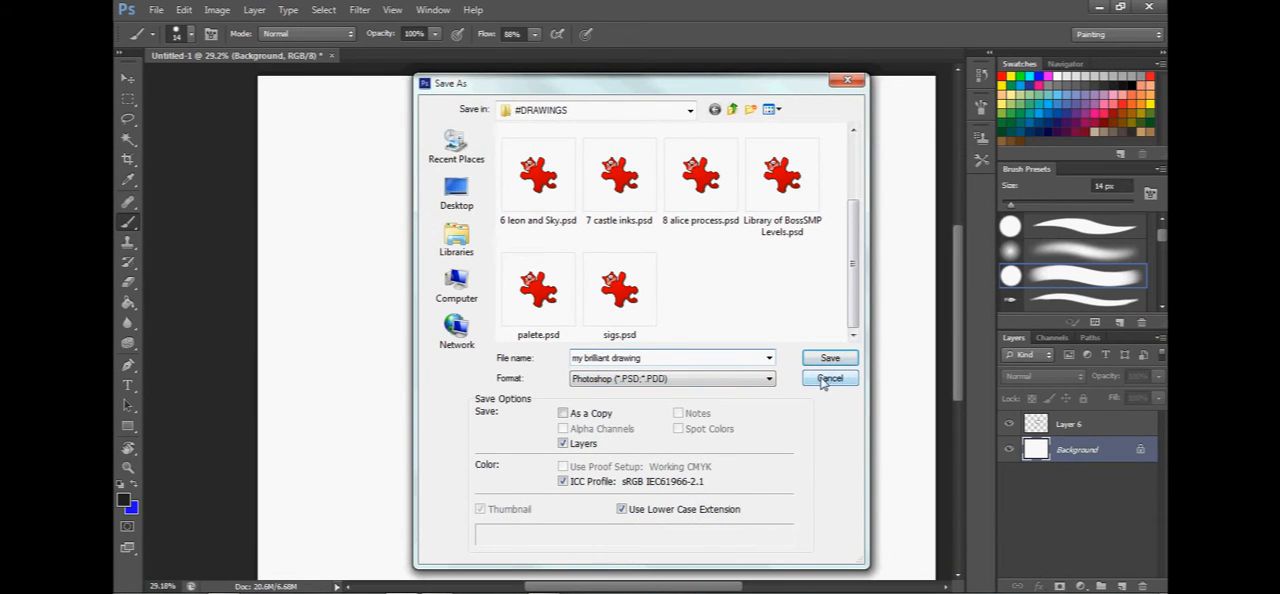
left_click(830, 378)
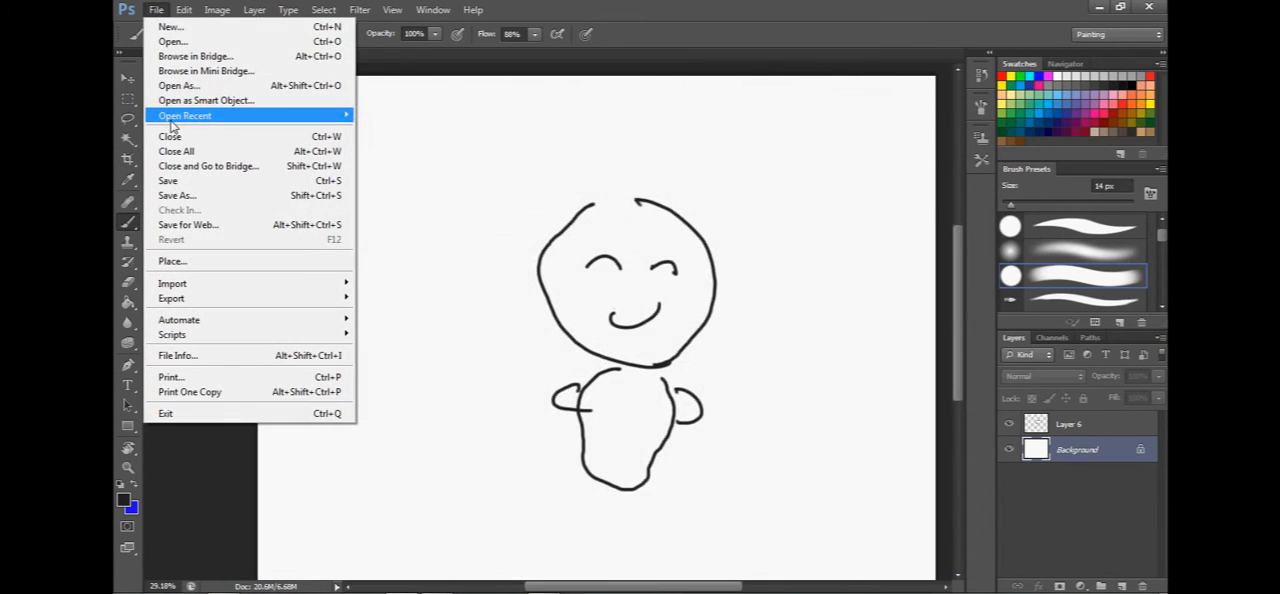
Set up saving the drawing in the #DRAWINGS folder in PNG format, with a file name starting "my brilliant".
mouse_move(185, 115)
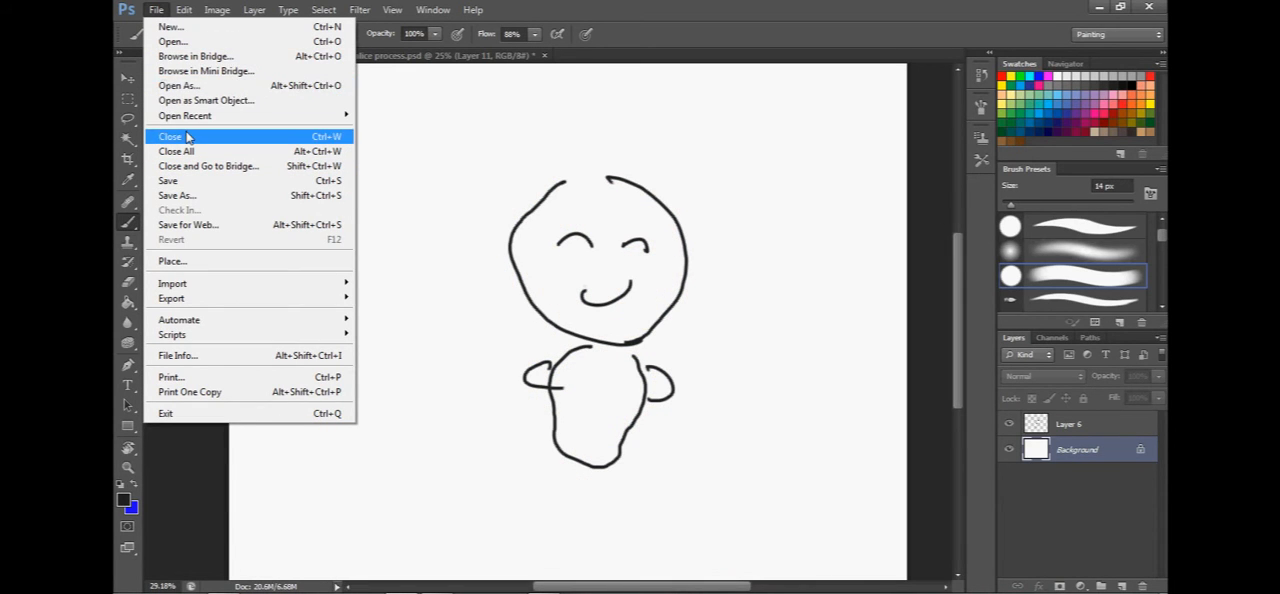
left_click(177, 195)
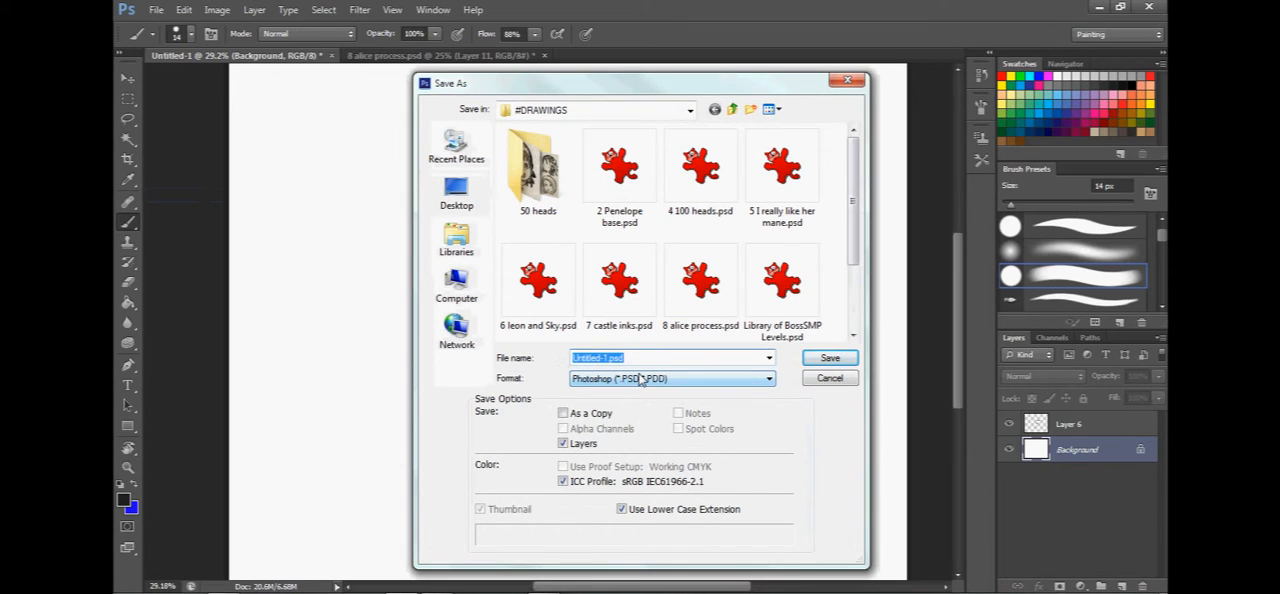
type("my brilliant")
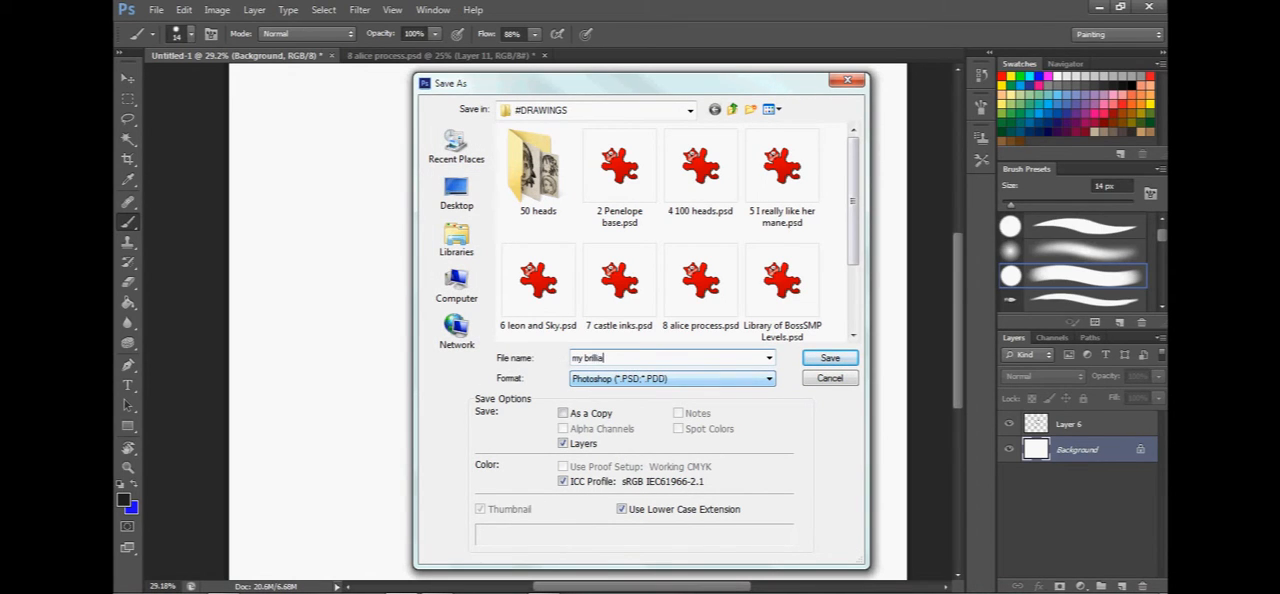
left_click(619, 384)
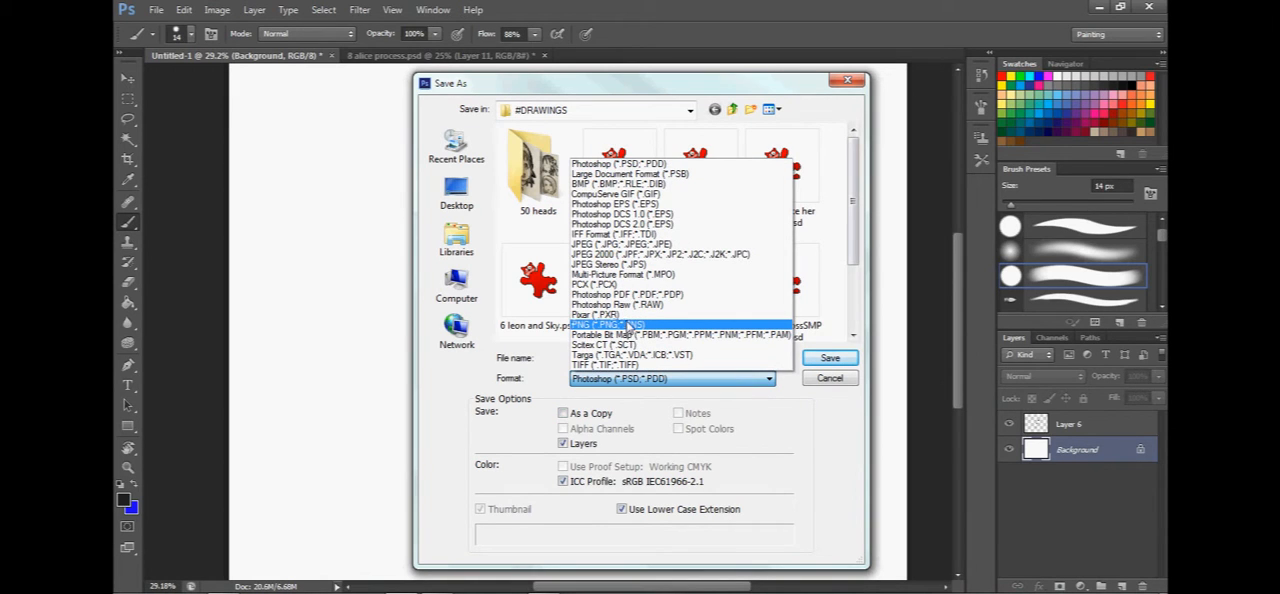
left_click(624, 326)
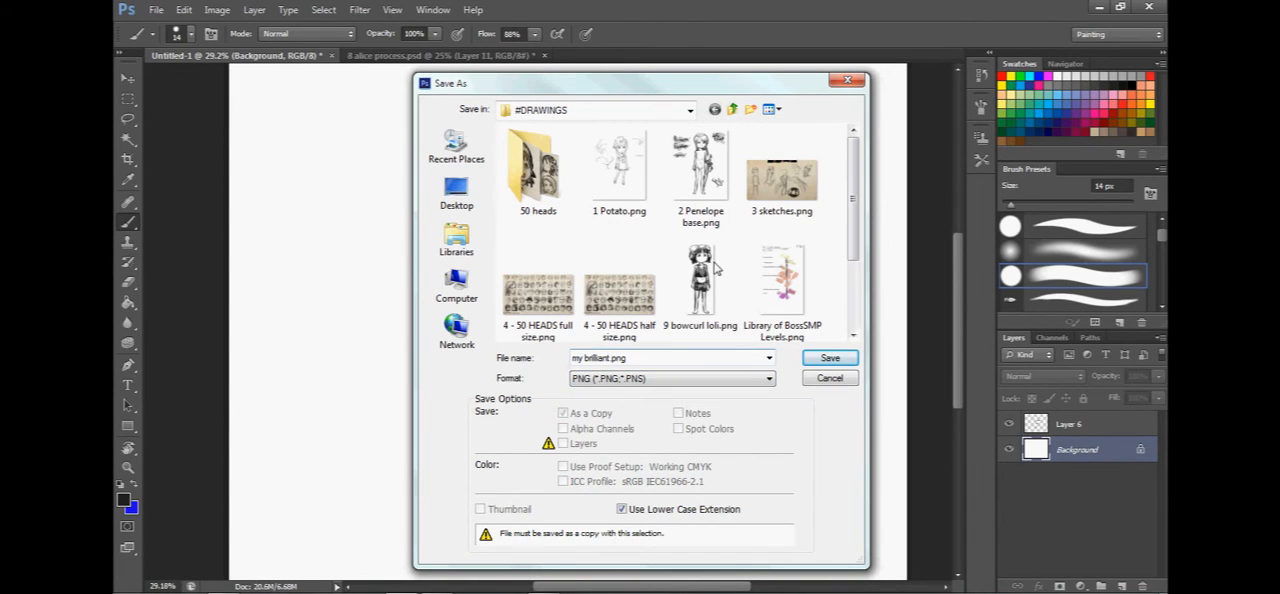
scroll(780, 230, "down", 1)
left_click(598, 360)
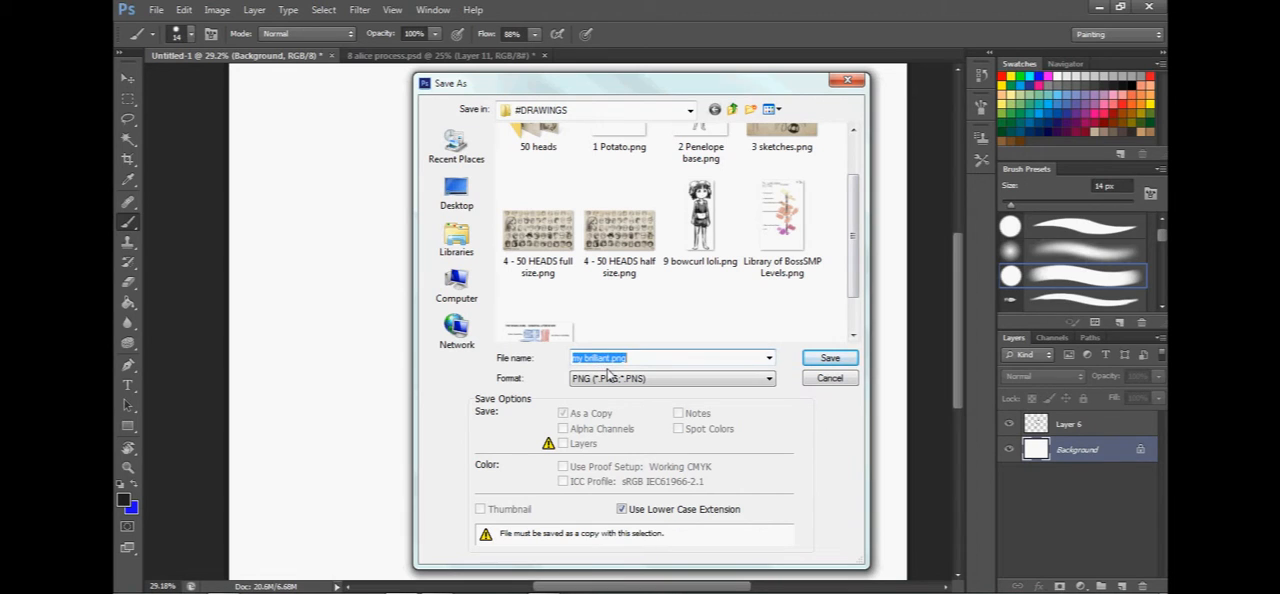
left_click(610, 357)
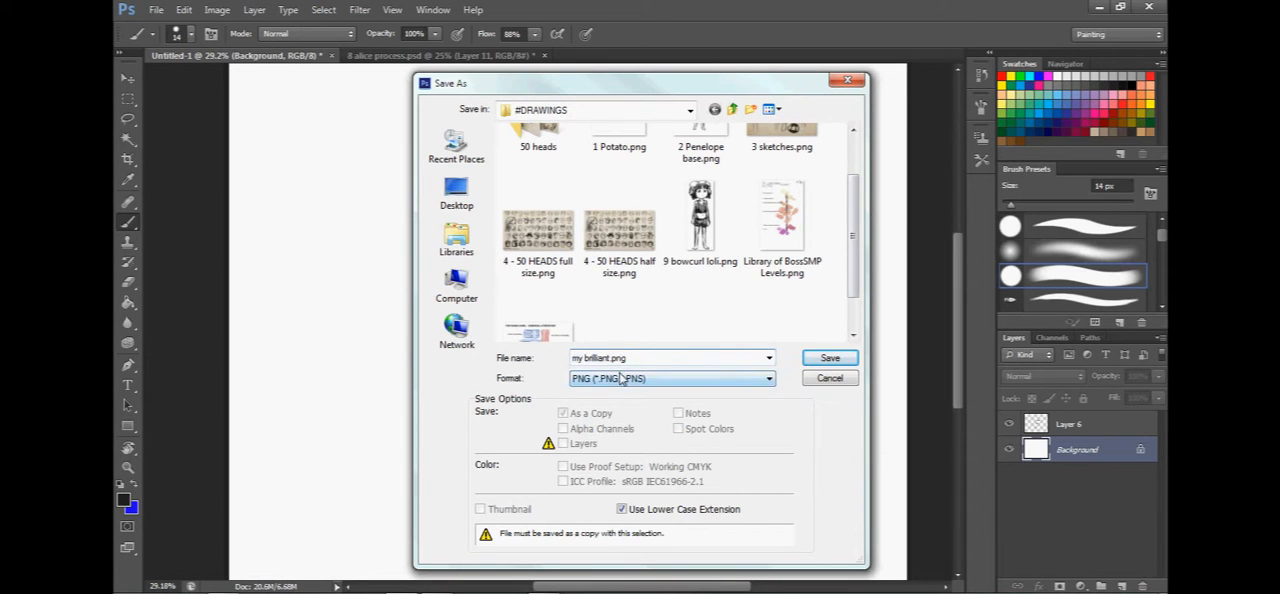
left_click(620, 378)
left_click(626, 328)
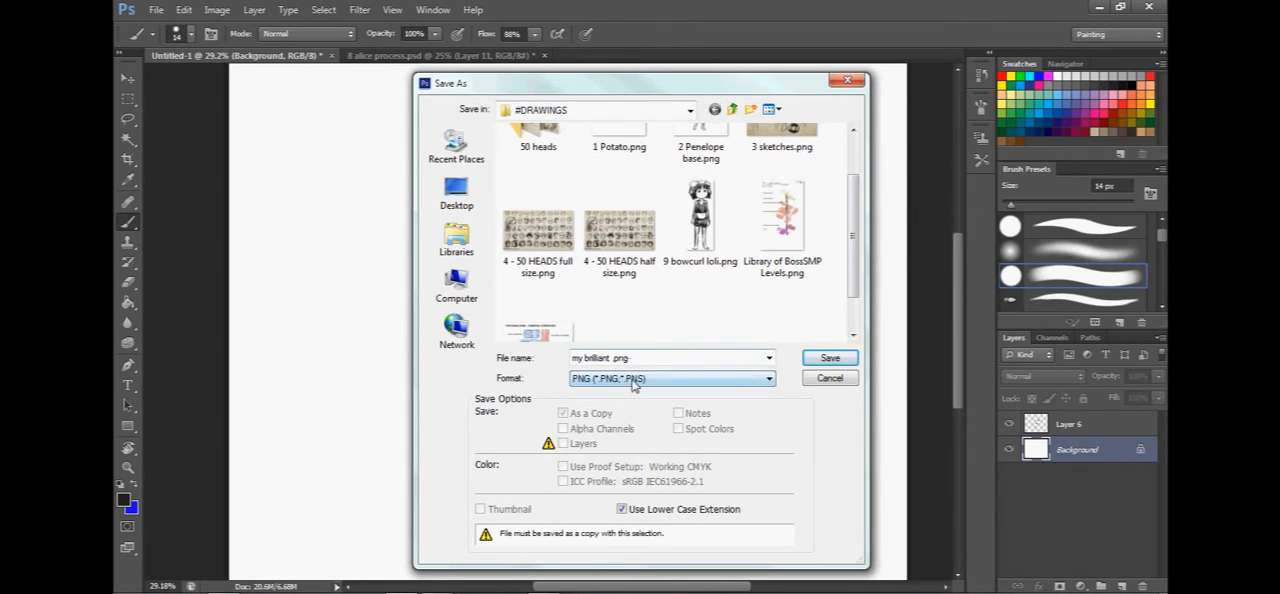
Change the save format to JPEG and save the copy as "my brilliant picture.jpg".
left_click(632, 380)
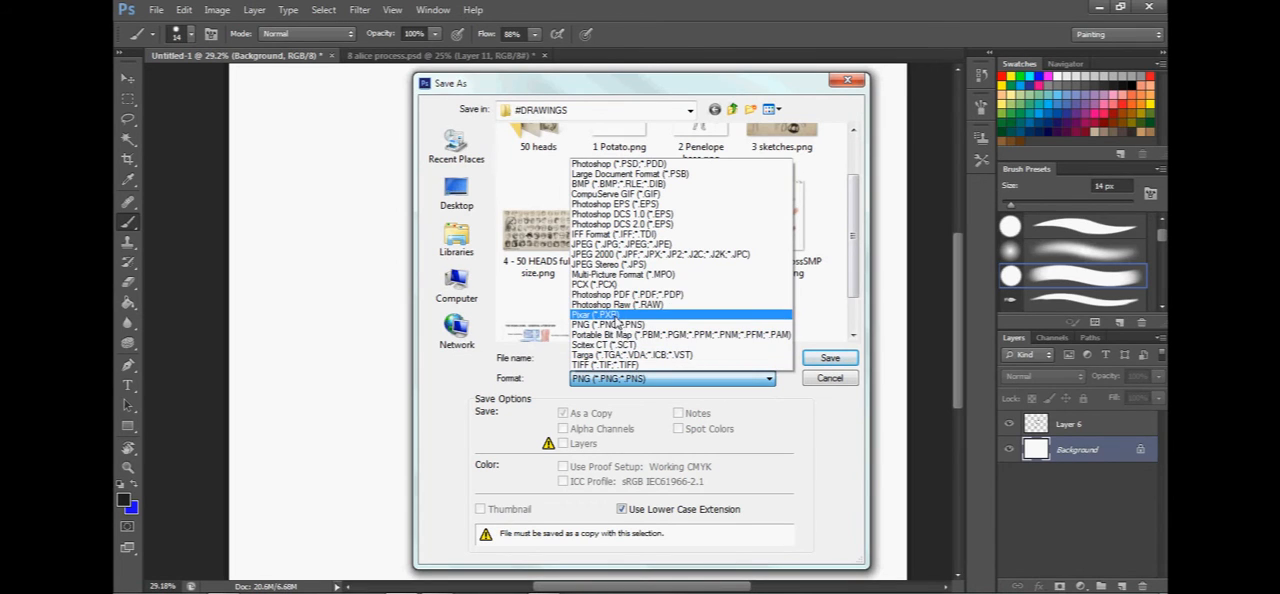
left_click(618, 244)
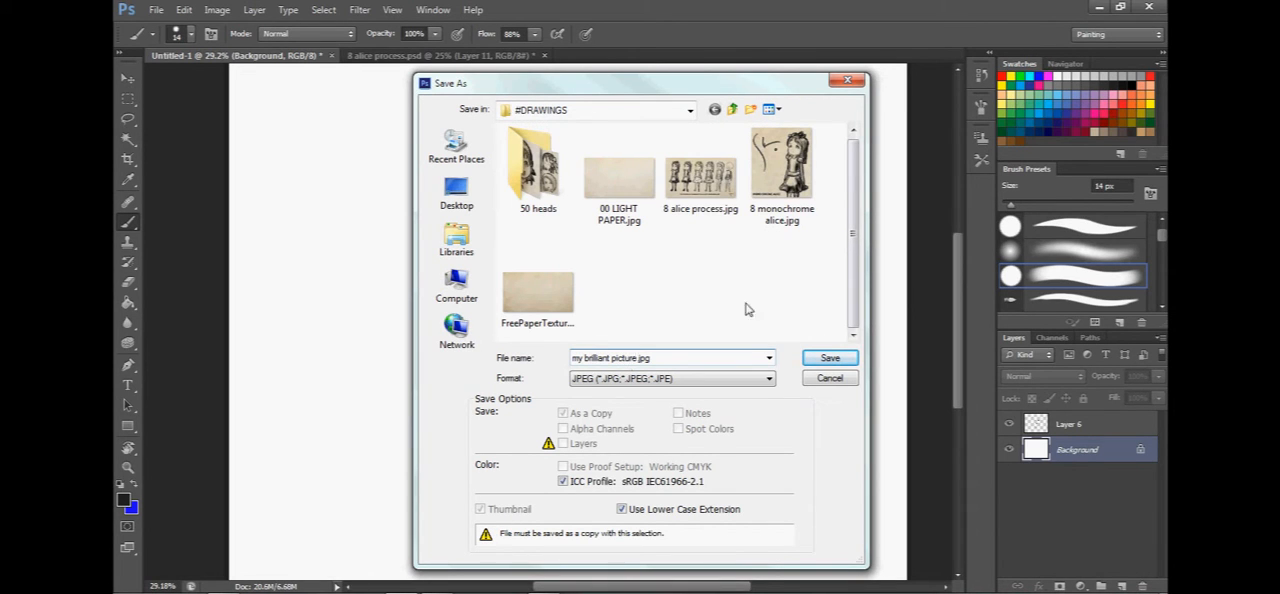
left_click(836, 361)
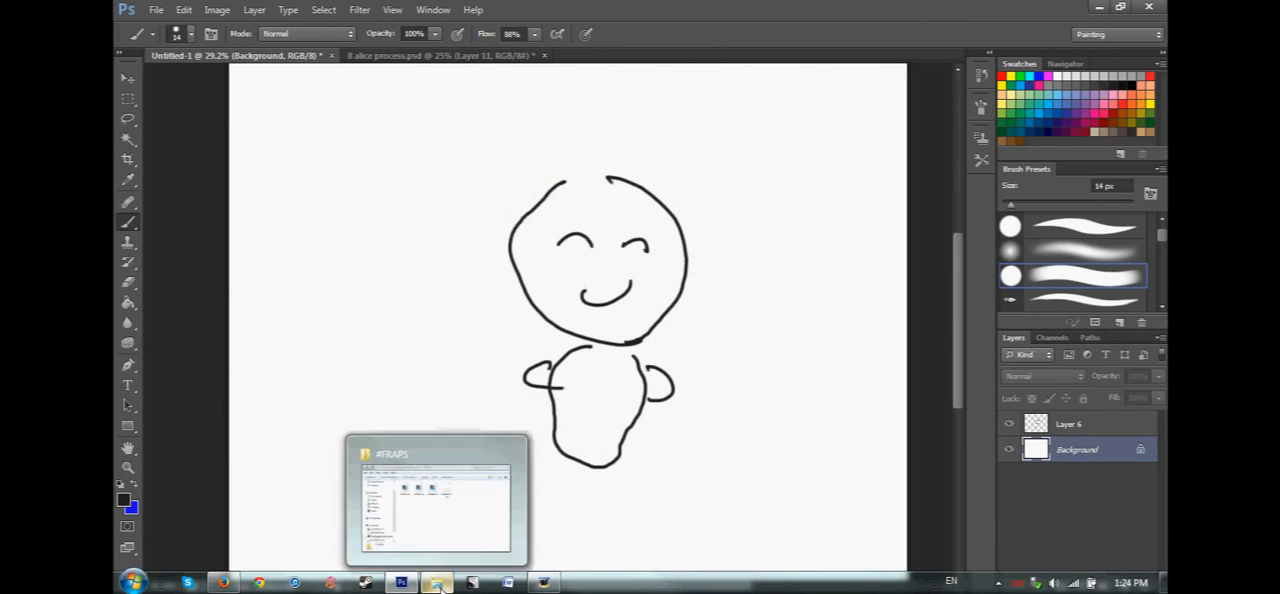
Switch to Windows Explorer and view my brilliant picture.jpg from the #DRAWINGS folder in the Pictures library.
right_click(437, 582)
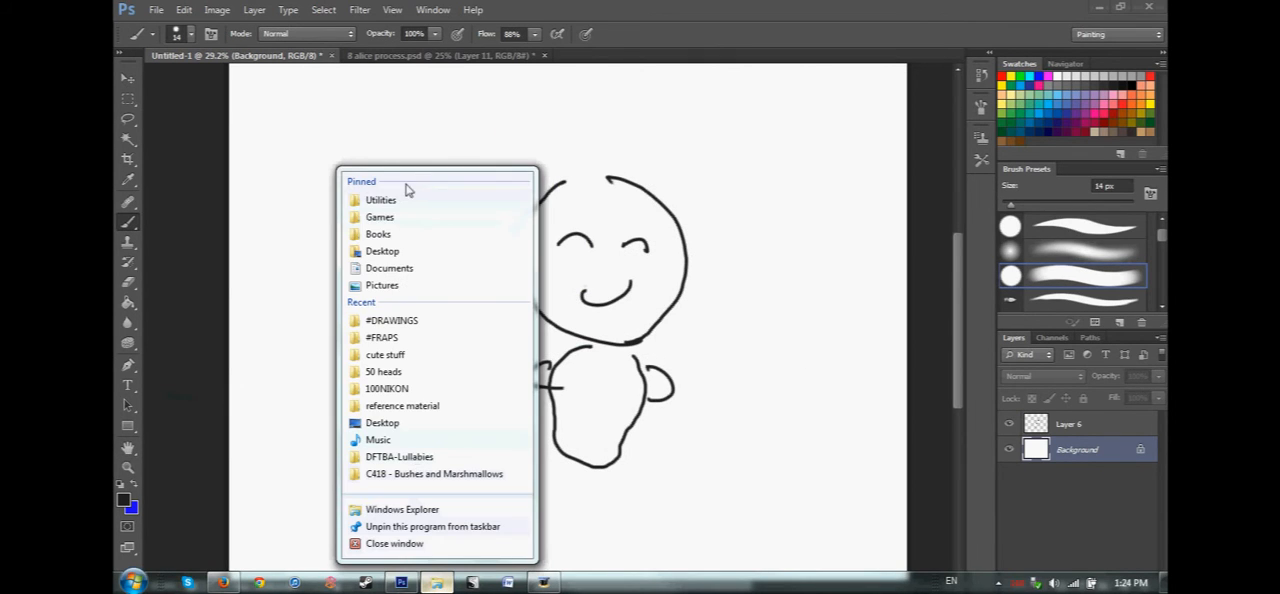
left_click(395, 294)
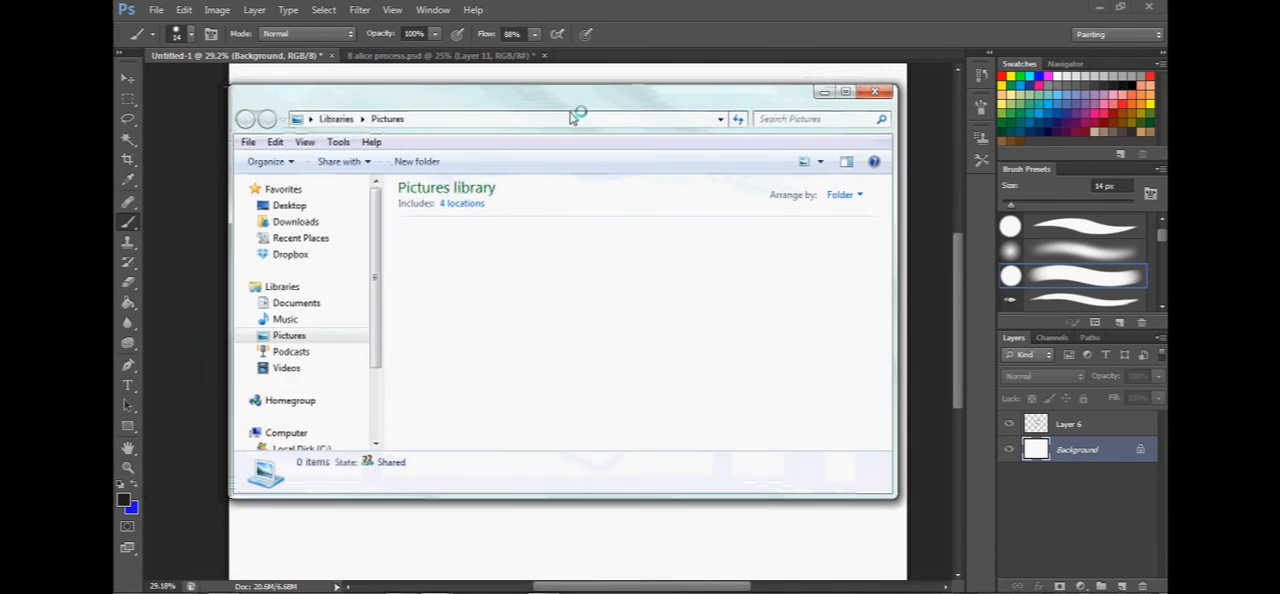
double_click(560, 310)
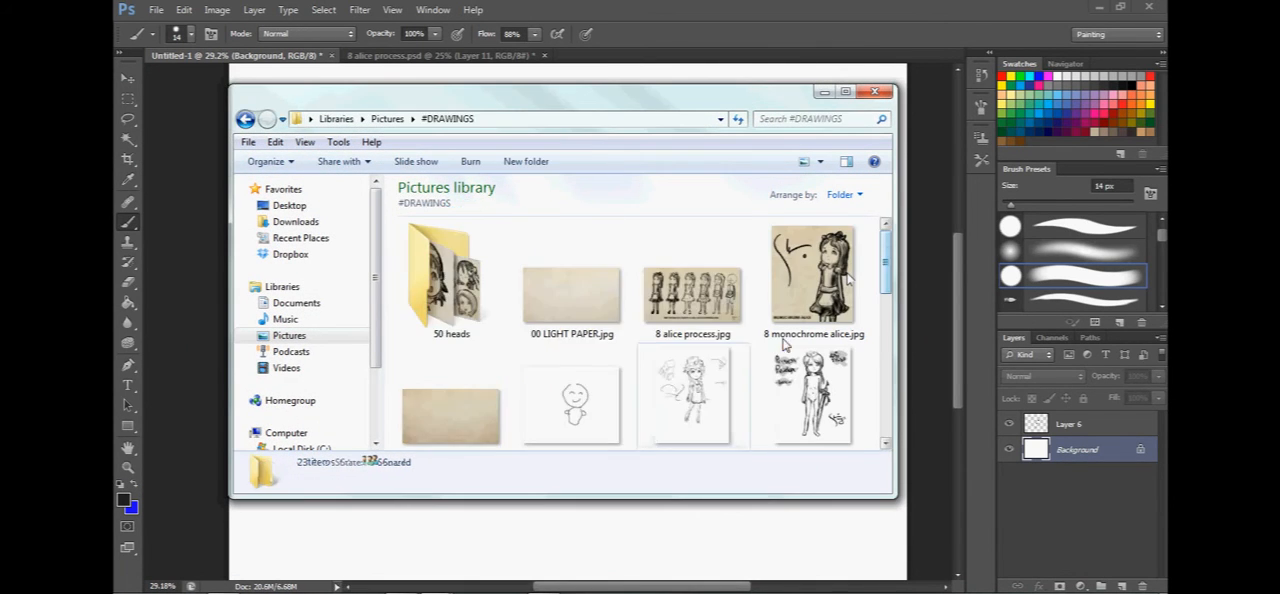
double_click(583, 382)
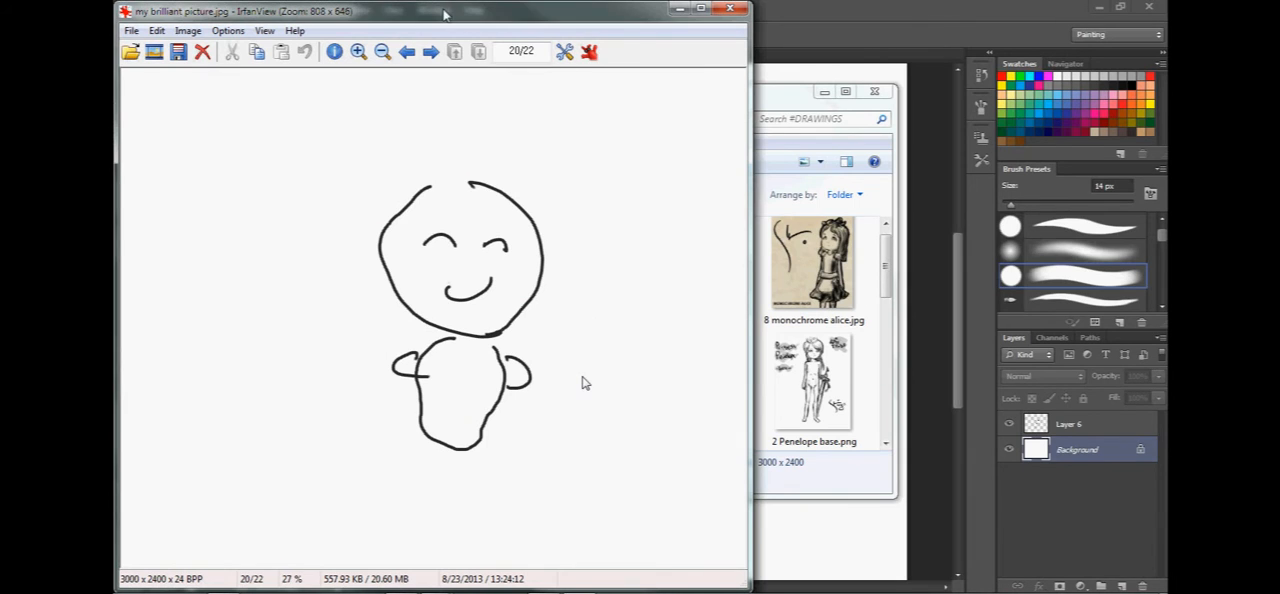
left_click(586, 48)
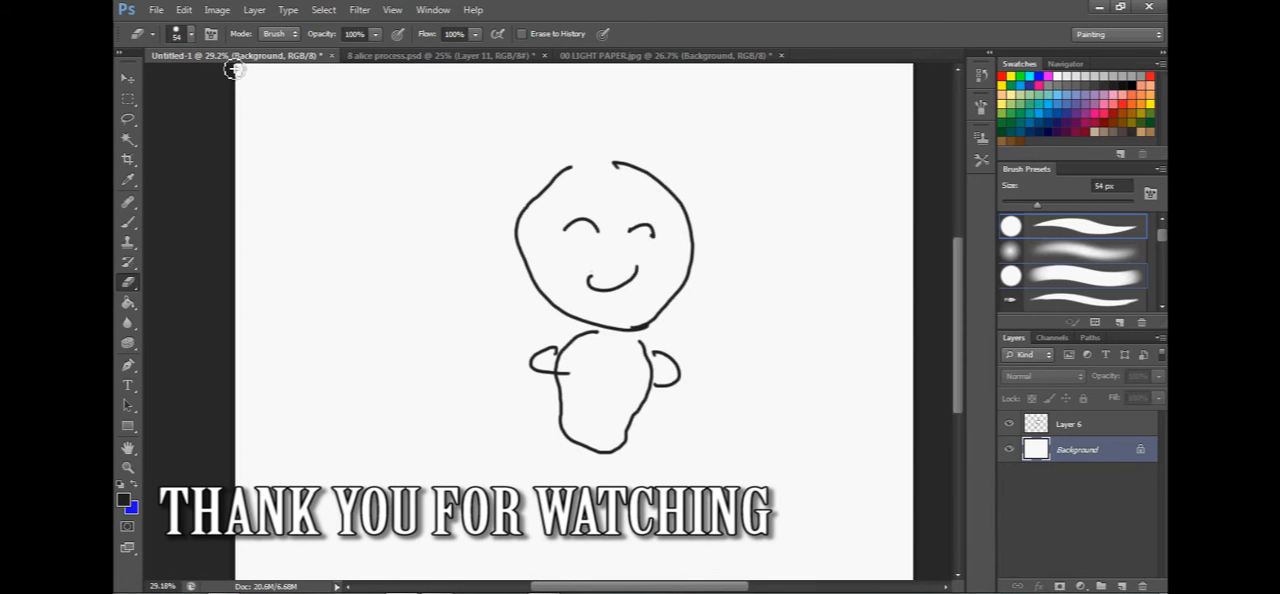
left_click_drag(605, 332, 572, 388)
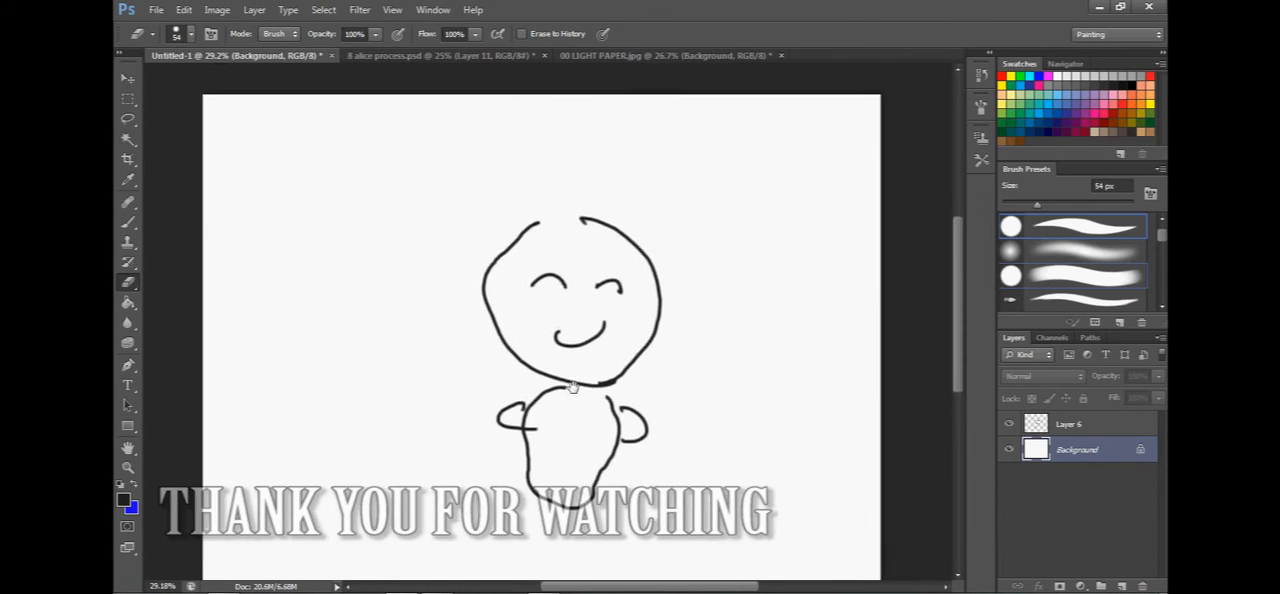
left_click(1090, 298)
mouse_move(1161, 240)
left_mouse_down()
mouse_move(1161, 253)
mouse_move(1163, 236)
left_mouse_up()
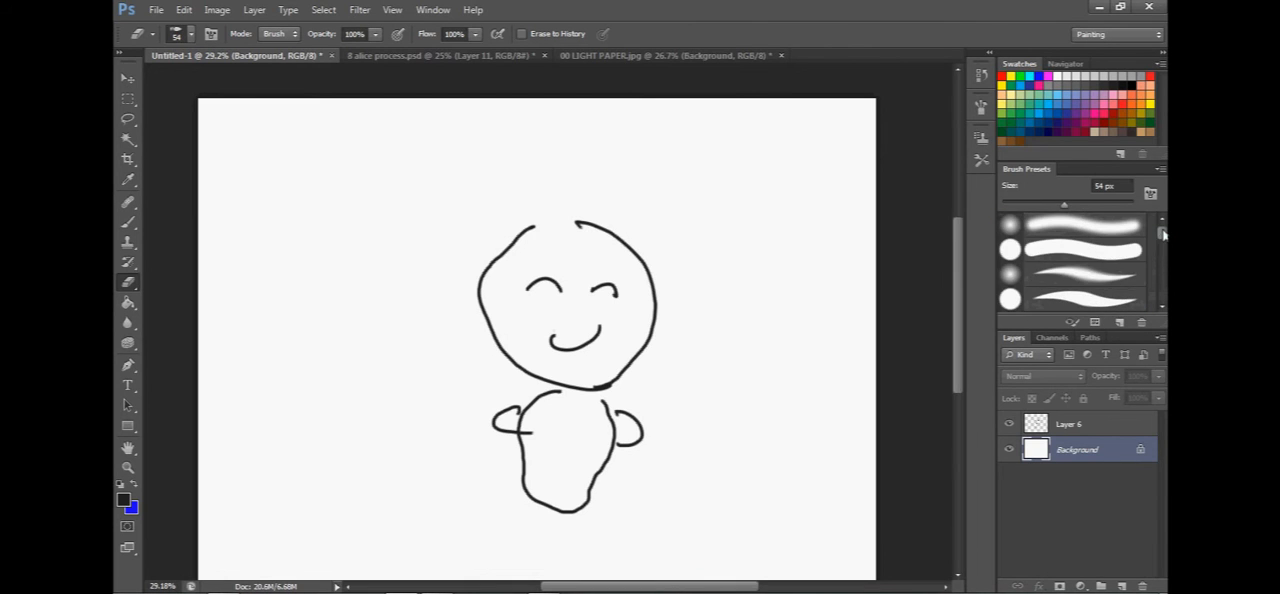
left_click(156, 12)
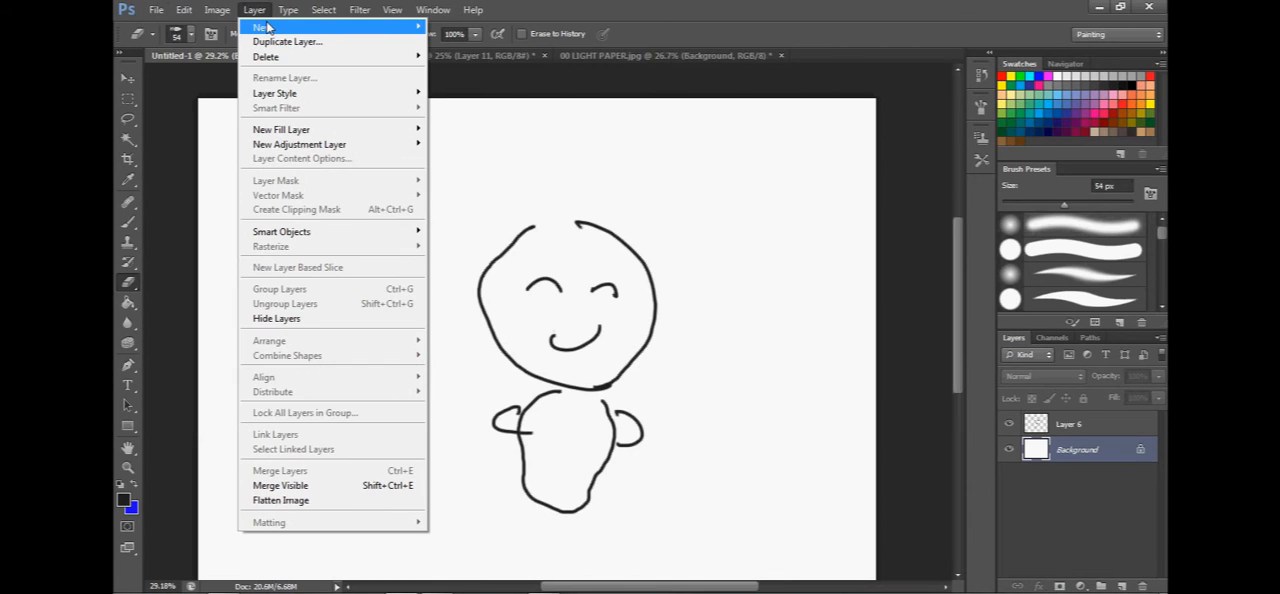
mouse_move(268, 27)
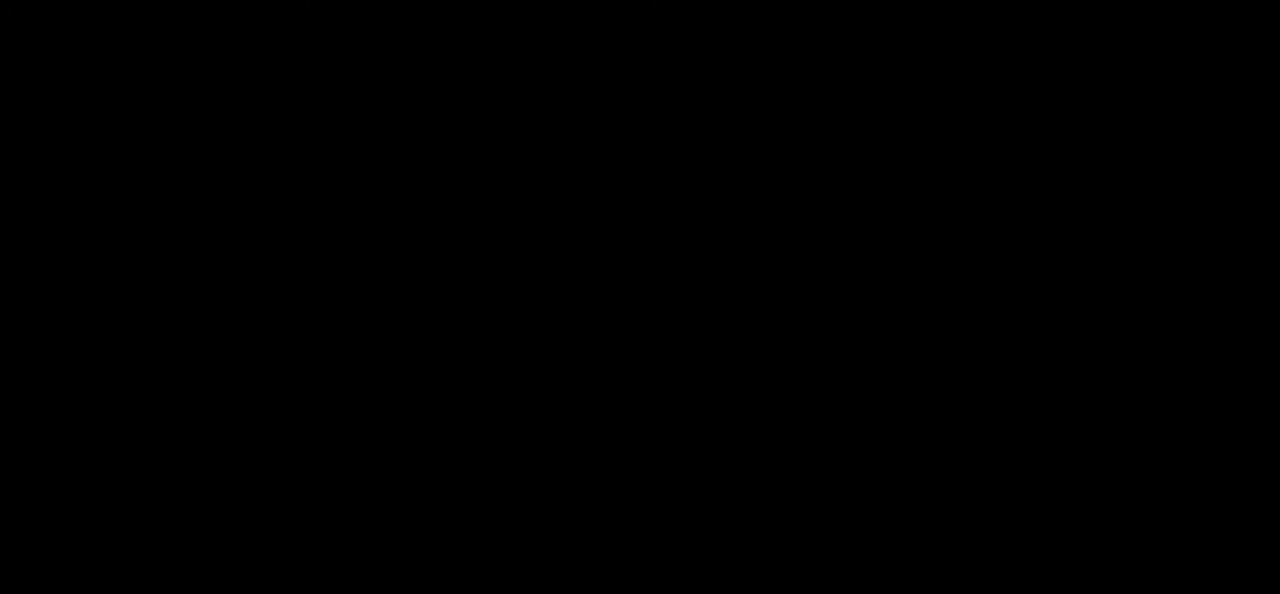